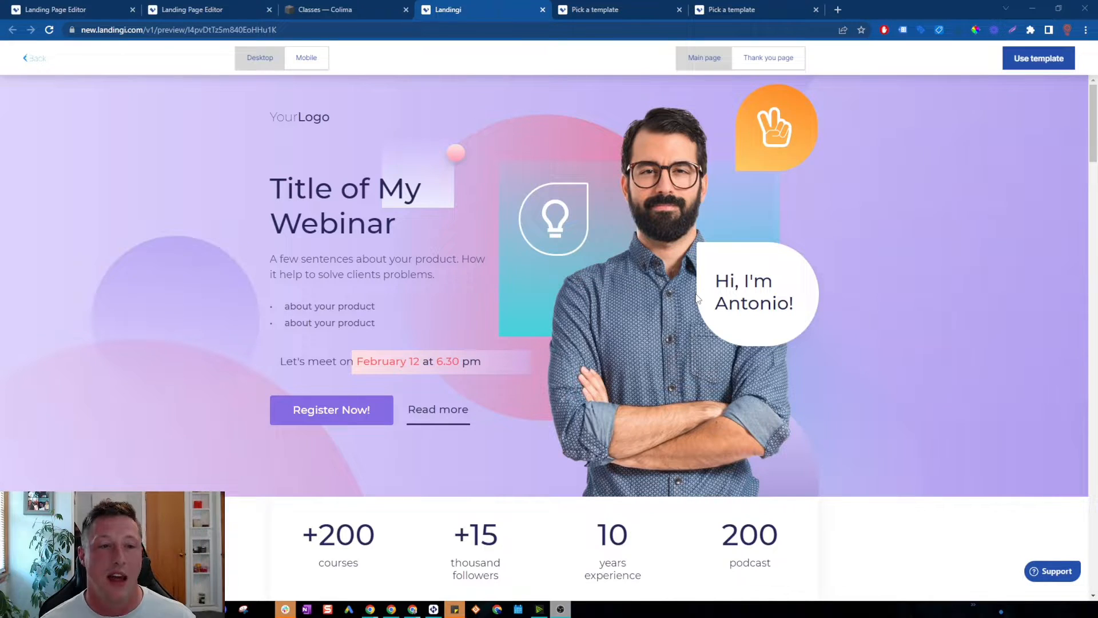
- Examine the webinar template's hero section, including its title, logo, speaker image, meeting date, and the statistics below it
left_click_drag(278, 189, 399, 227)
left_click(399, 227)
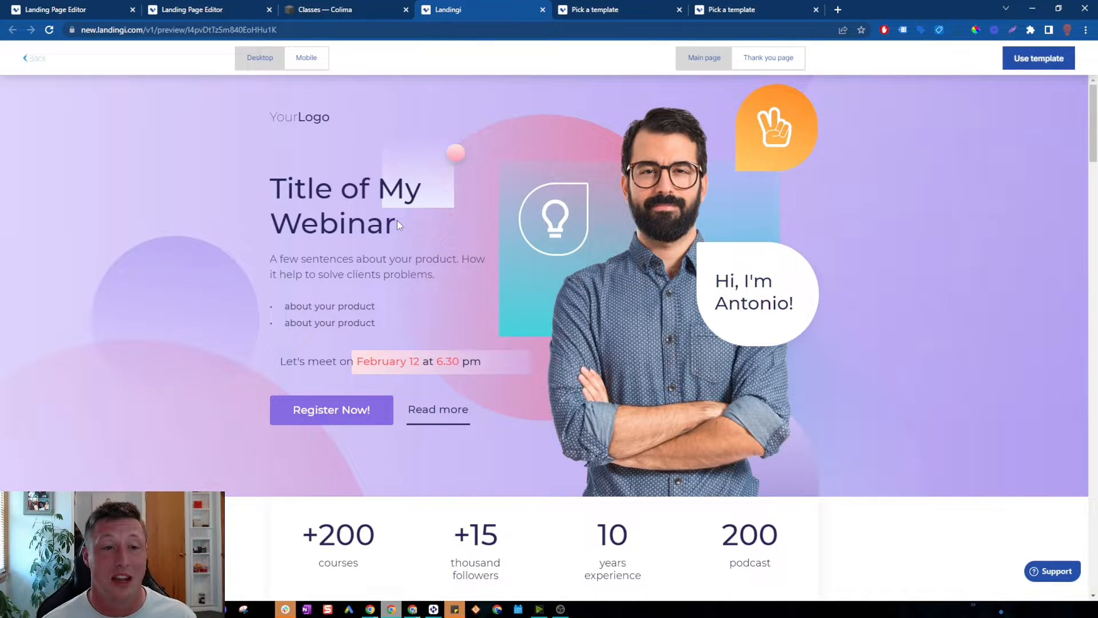
left_click_drag(396, 222, 278, 190)
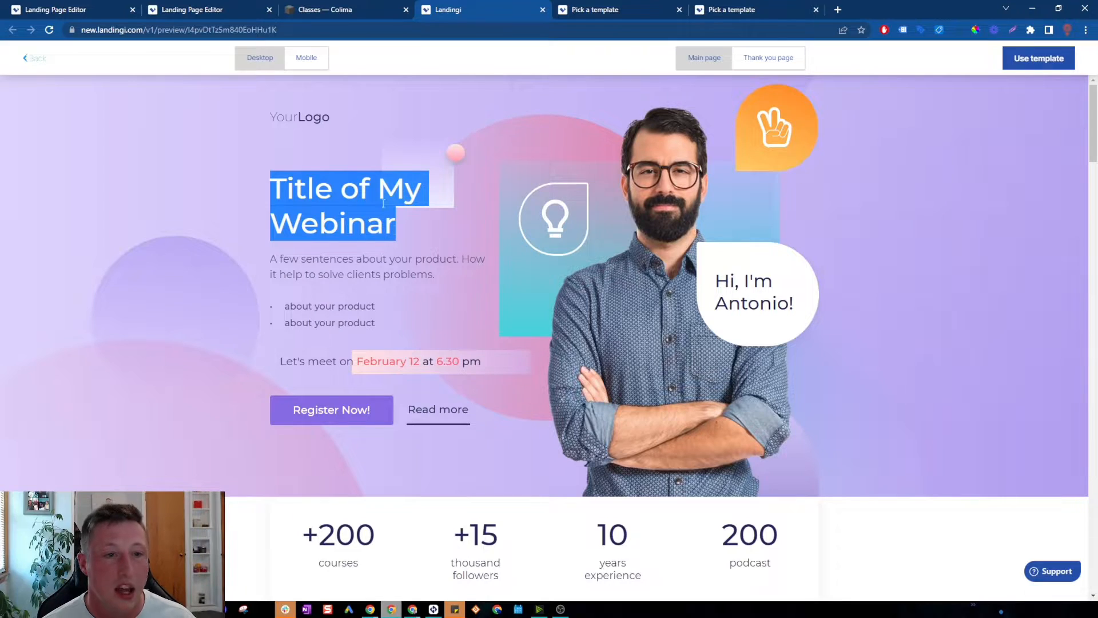
left_click_drag(283, 117, 313, 117)
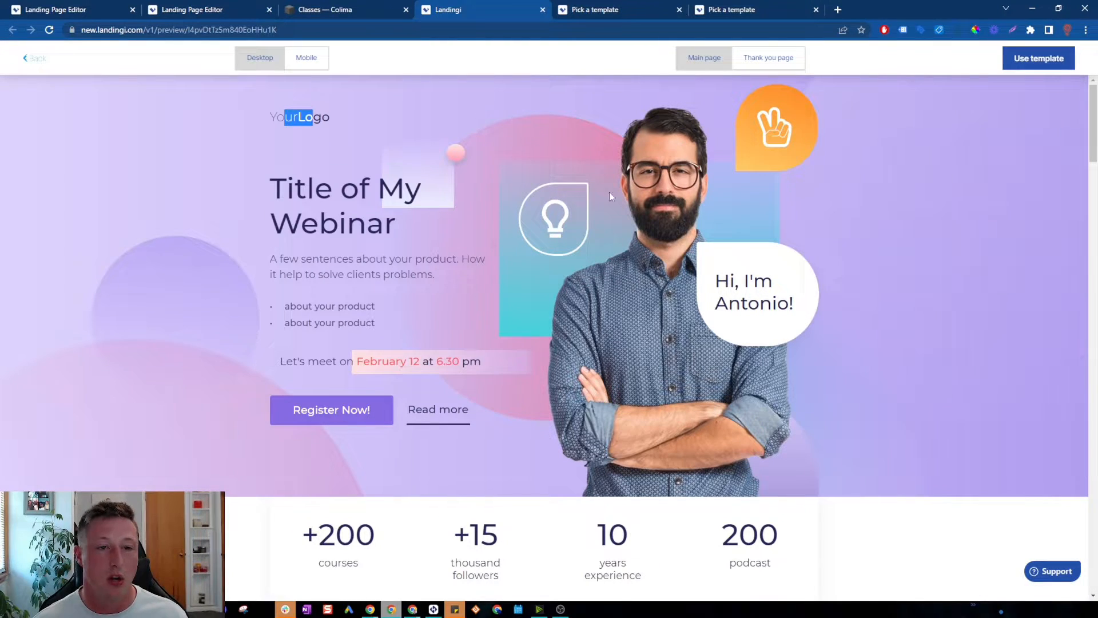
left_click_drag(830, 419, 633, 204)
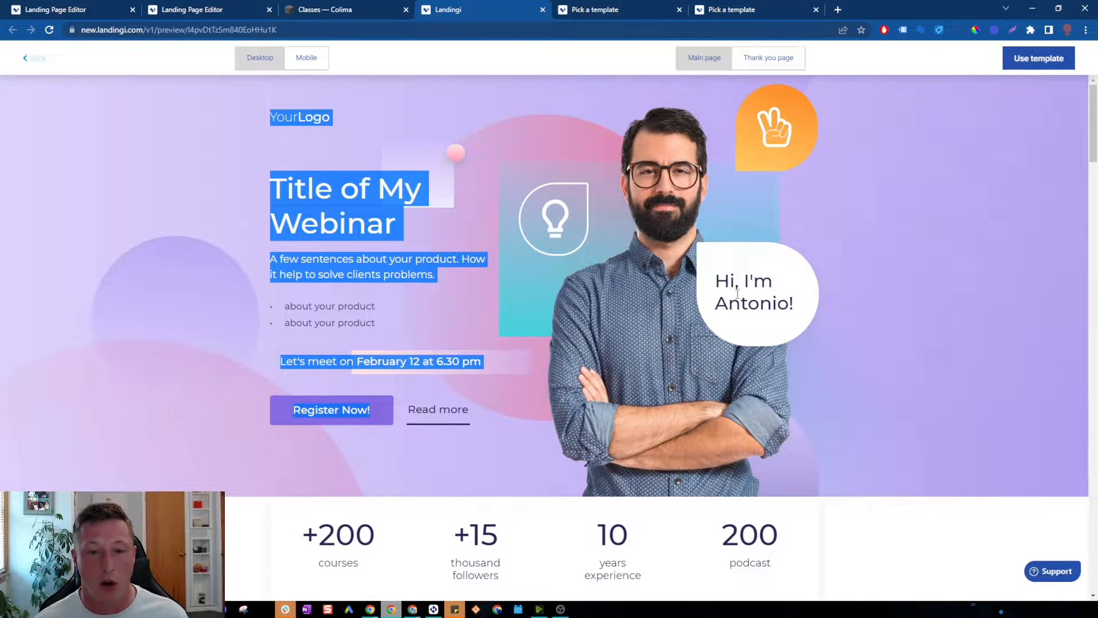
left_click(841, 340)
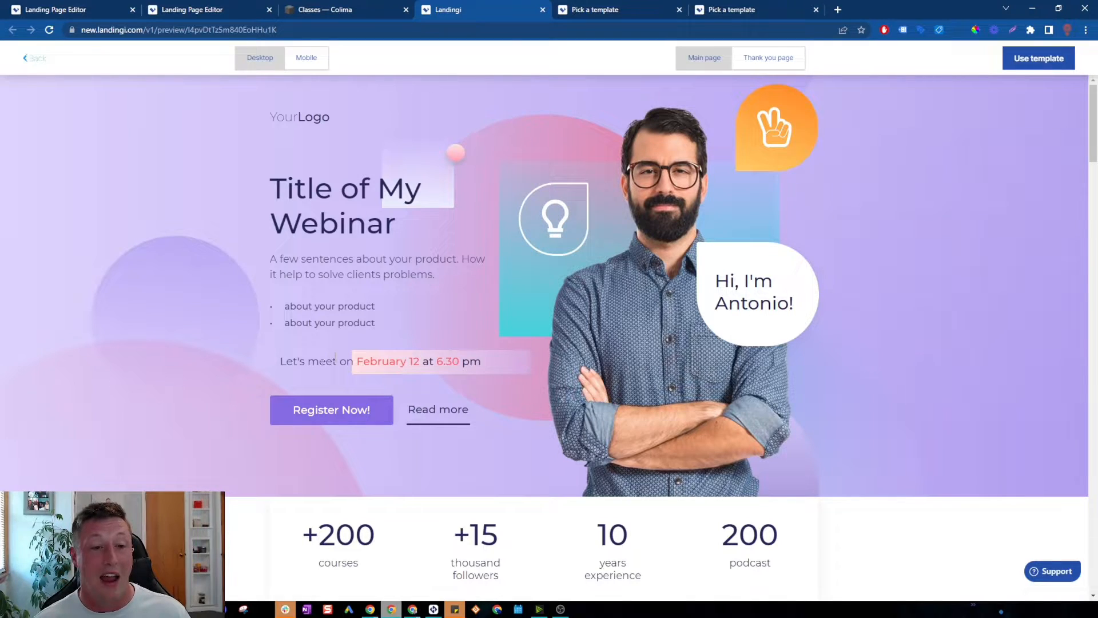
left_click_drag(279, 362, 423, 375)
left_click(448, 361)
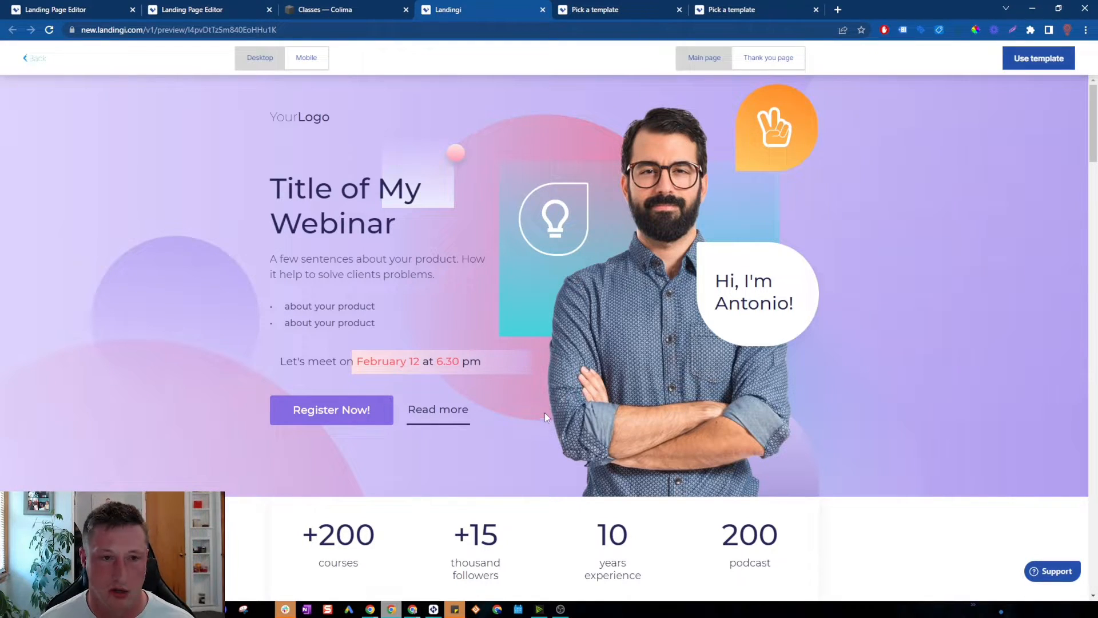
scroll(778, 444, "down", 2)
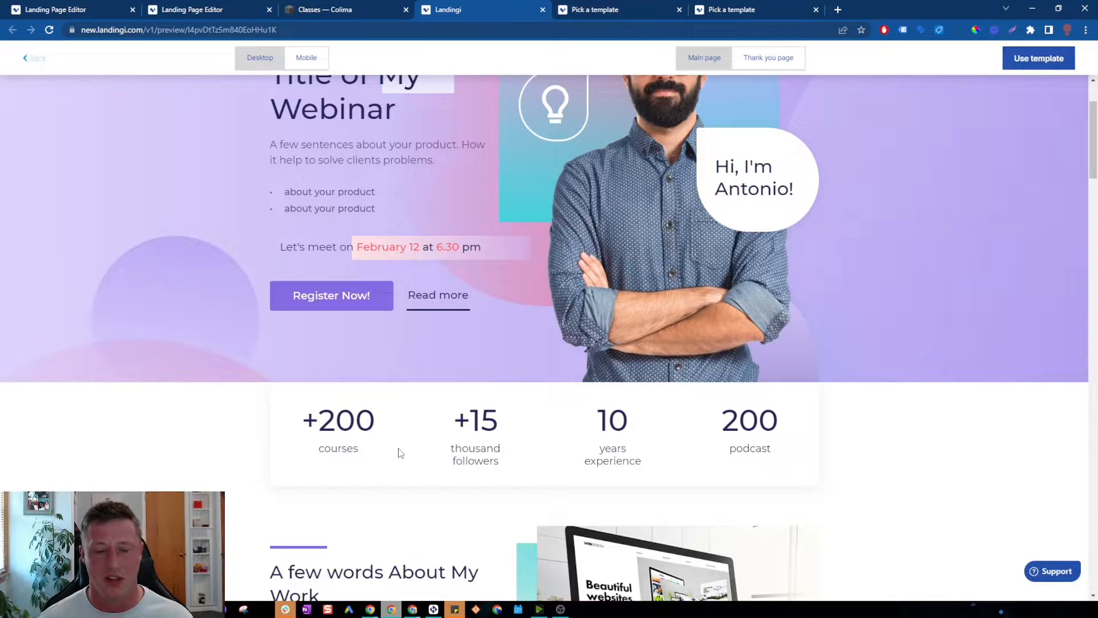
scroll(419, 463, "up", 2)
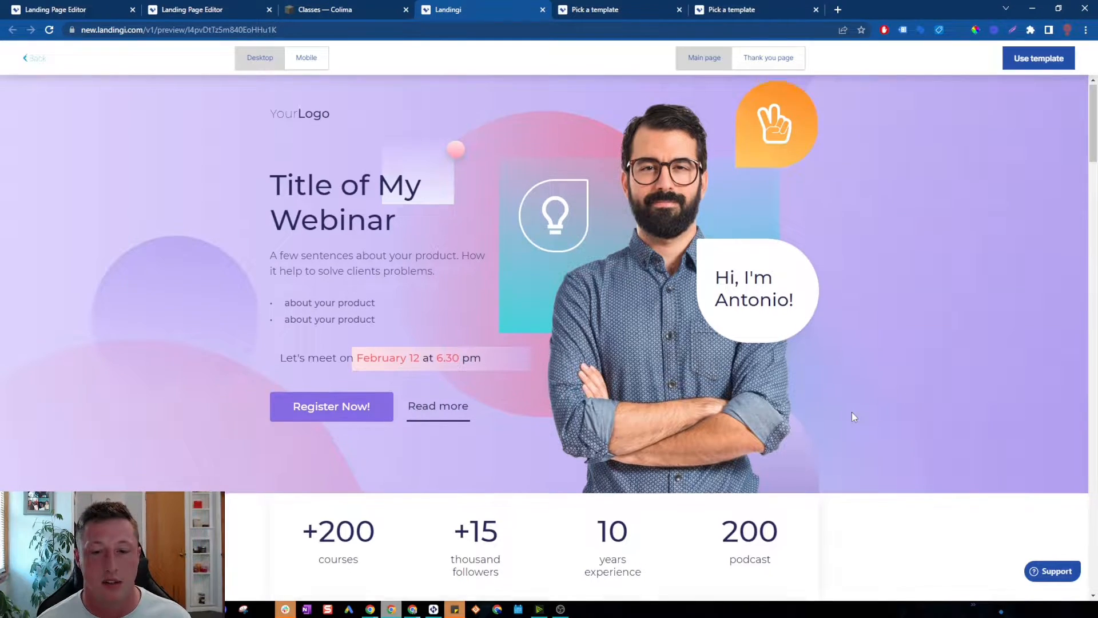
- Review the template's About My Work section, the three strong points, and the webinar countdown with its registration button
scroll(839, 414, "down", 8)
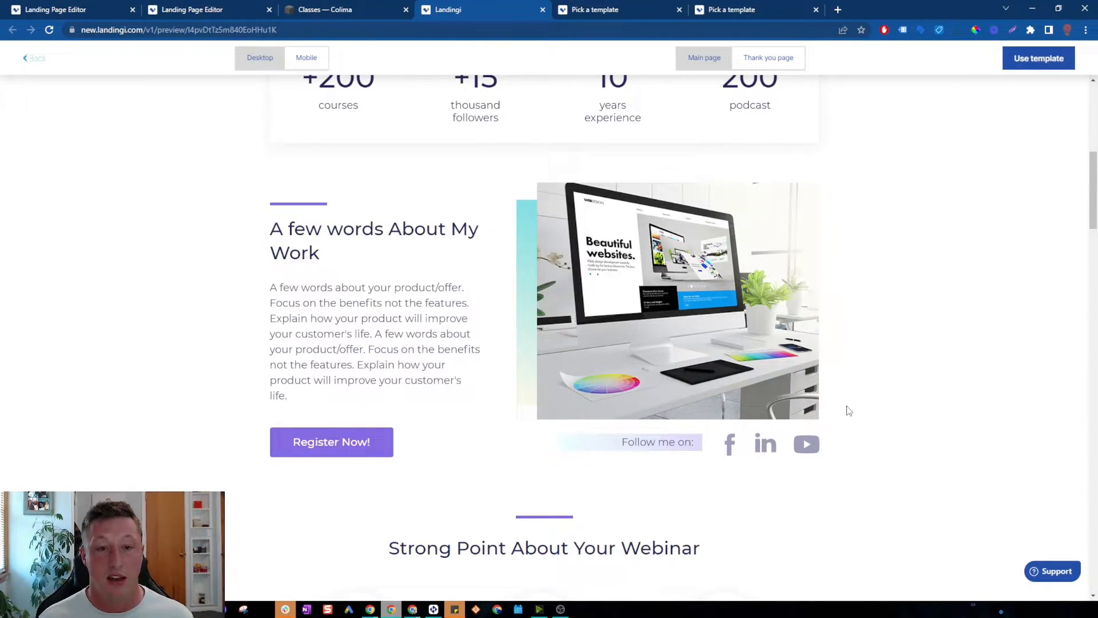
scroll(851, 403, "down", 2)
scroll(863, 397, "up", 1)
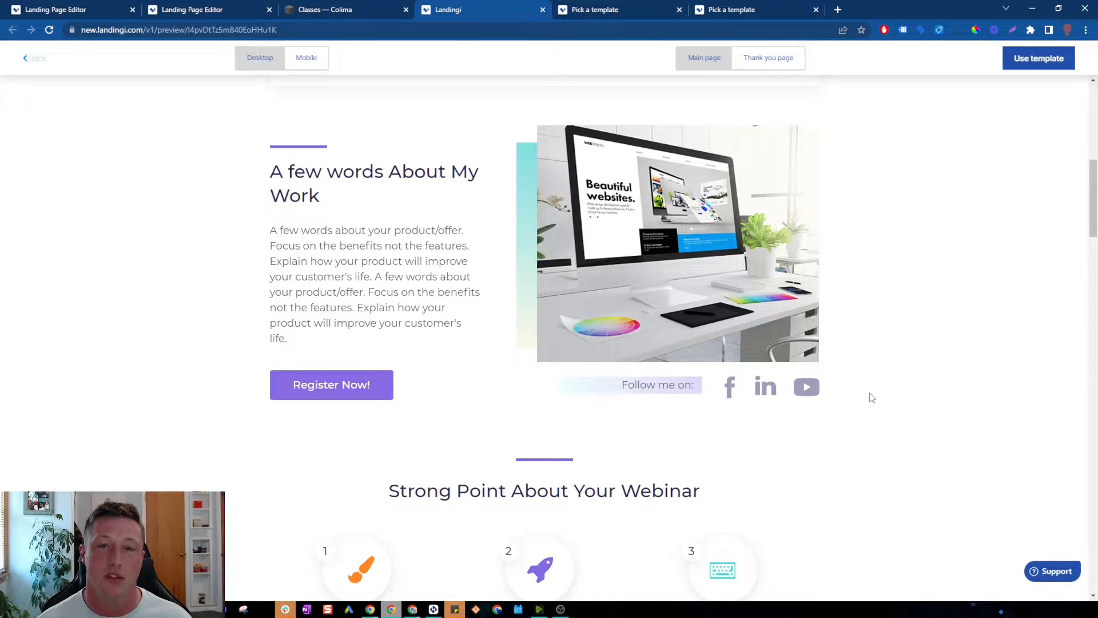
scroll(864, 397, "down", 2)
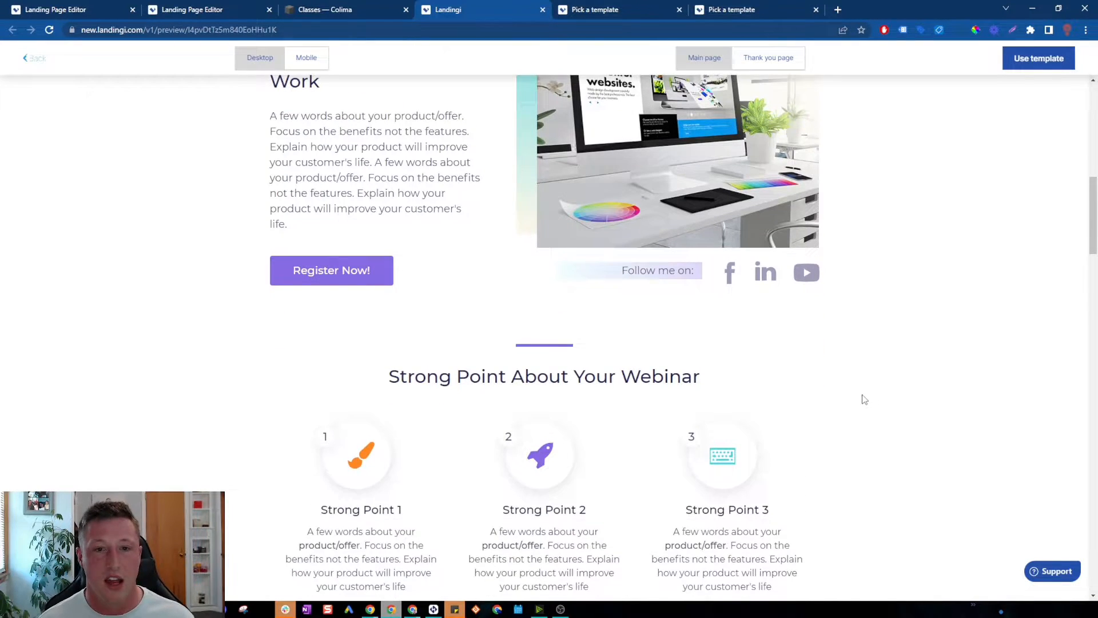
scroll(863, 400, "up", 1)
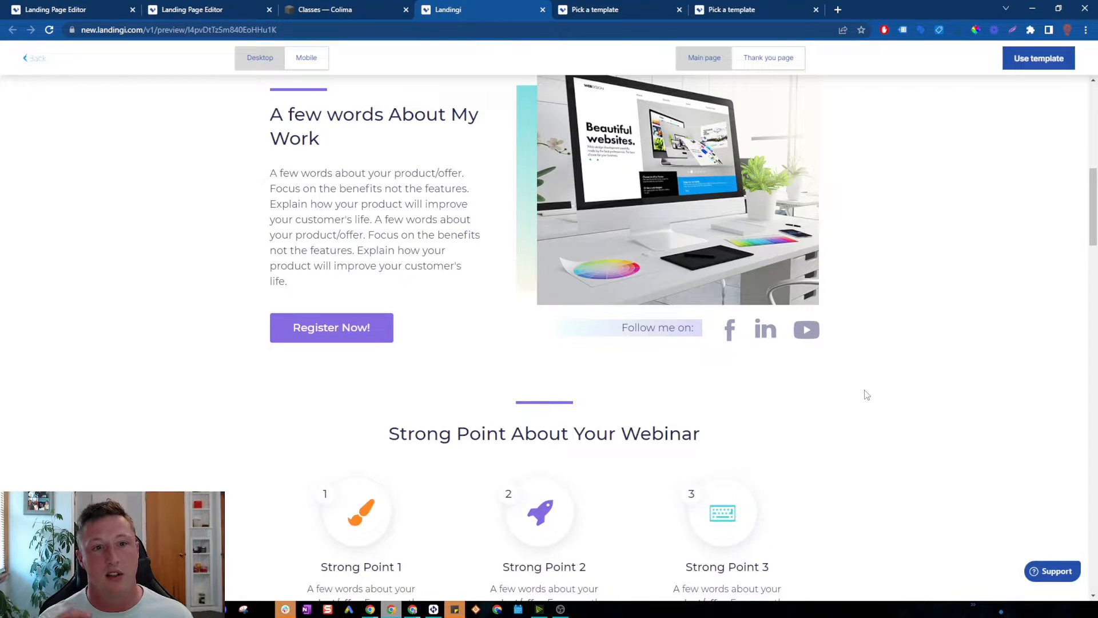
scroll(857, 389, "down", 1)
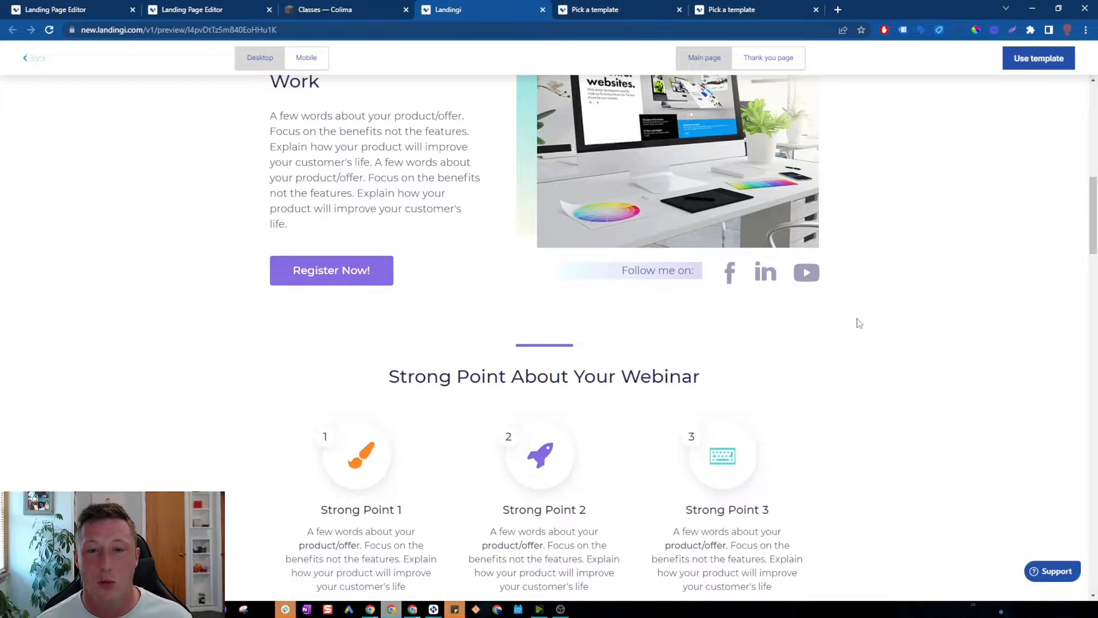
scroll(875, 331, "down", 3)
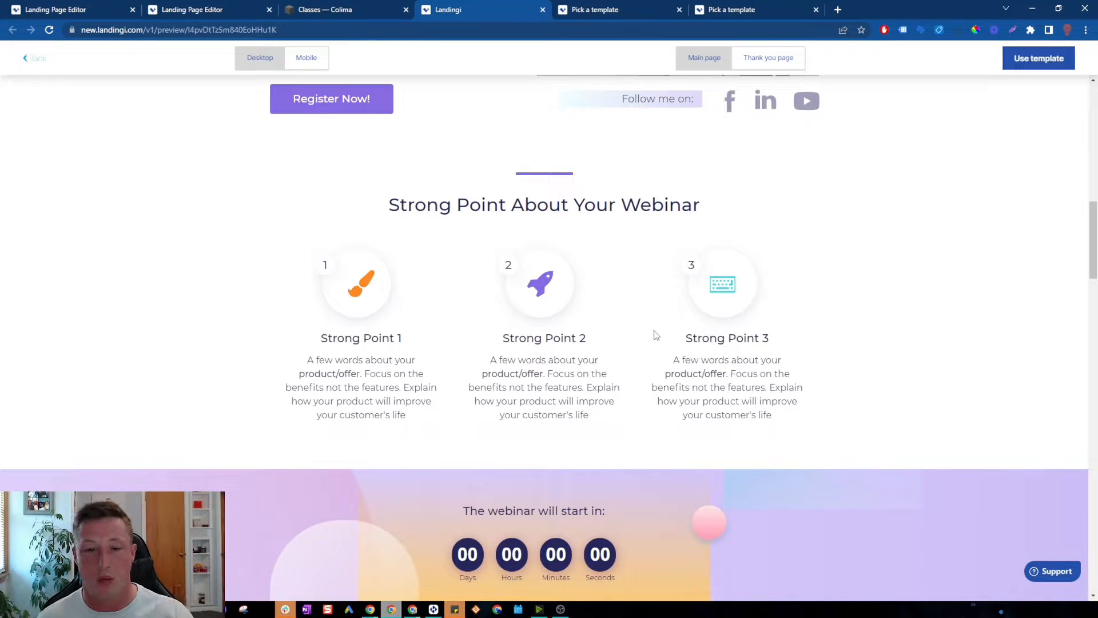
scroll(656, 334, "down", 3)
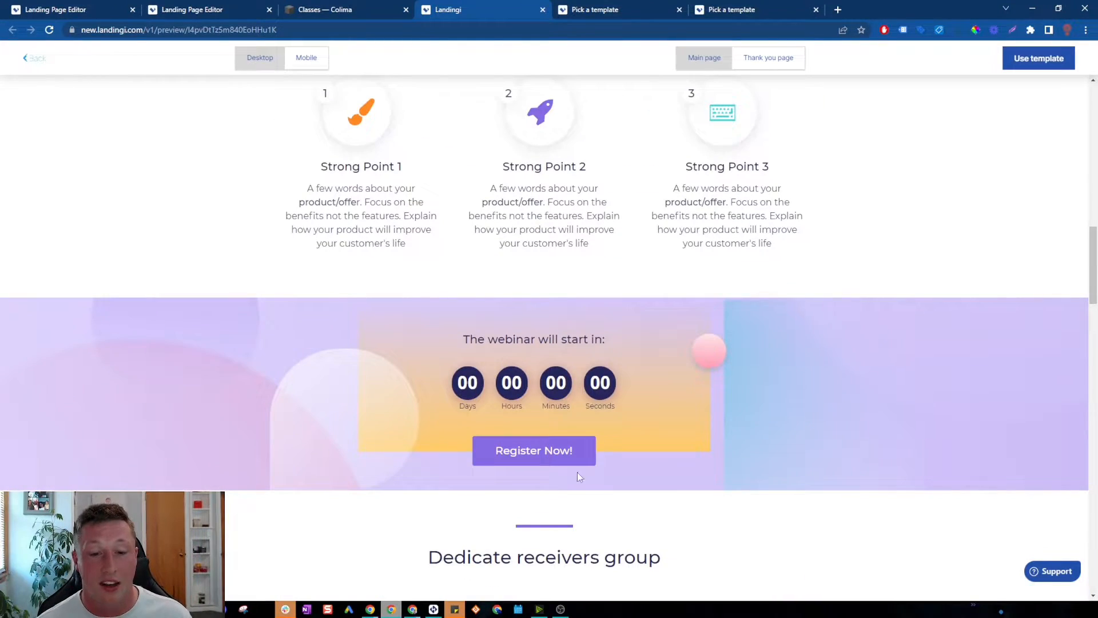
scroll(712, 403, "down", 1)
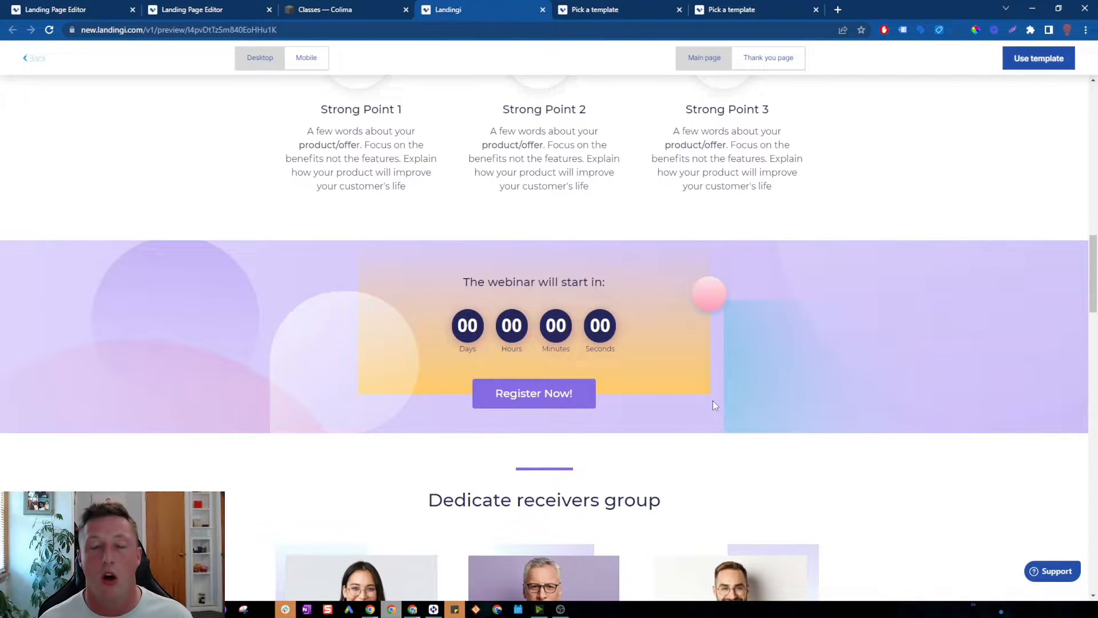
- Review the rest of the template, from the target audience group through the learning points and Social Proof to the webinar sign-up form
scroll(712, 403, "down", 5)
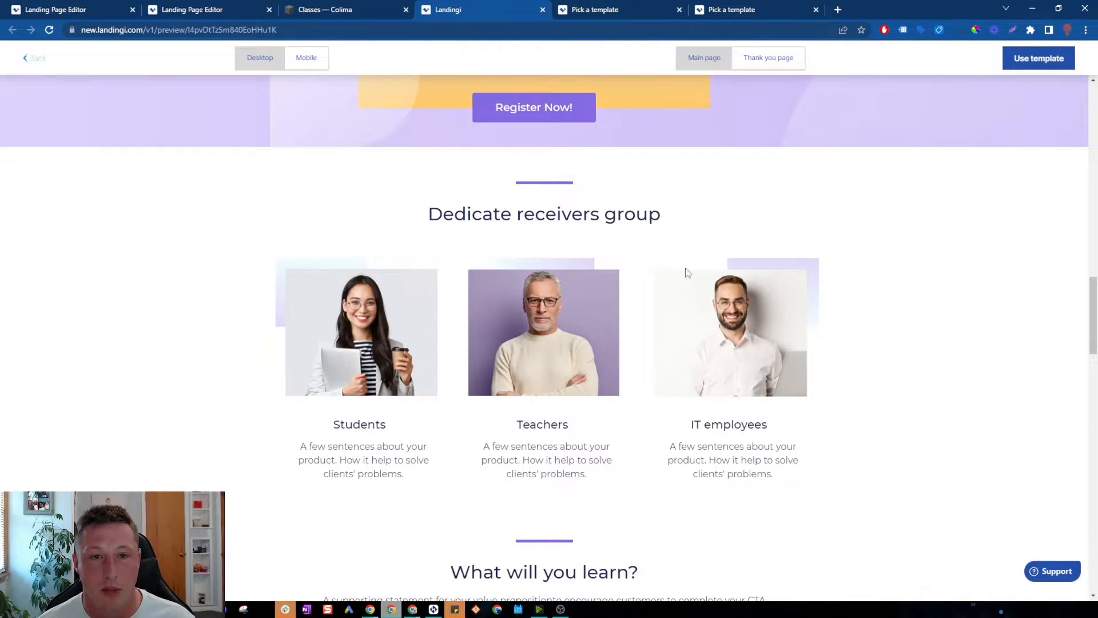
scroll(665, 288, "up", 2)
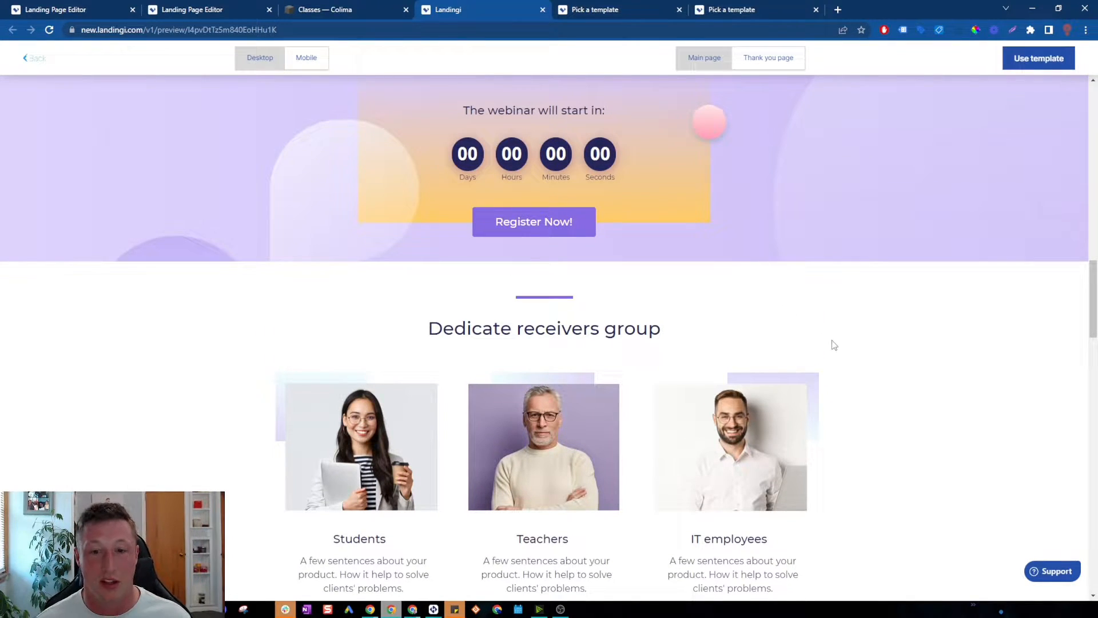
scroll(864, 366, "down", 6)
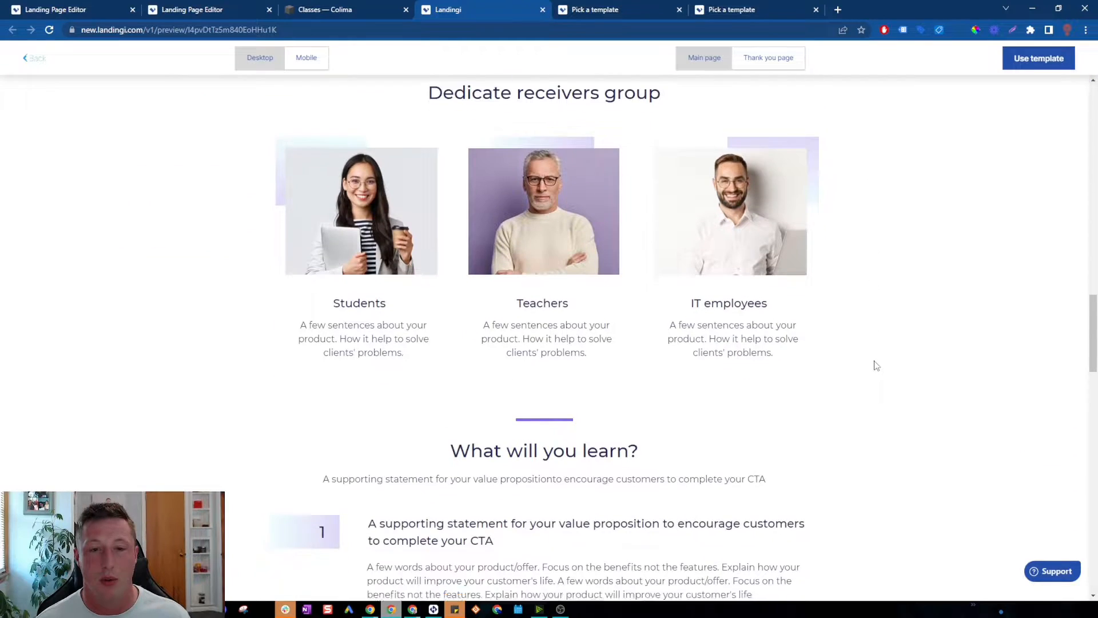
scroll(866, 372, "up", 3)
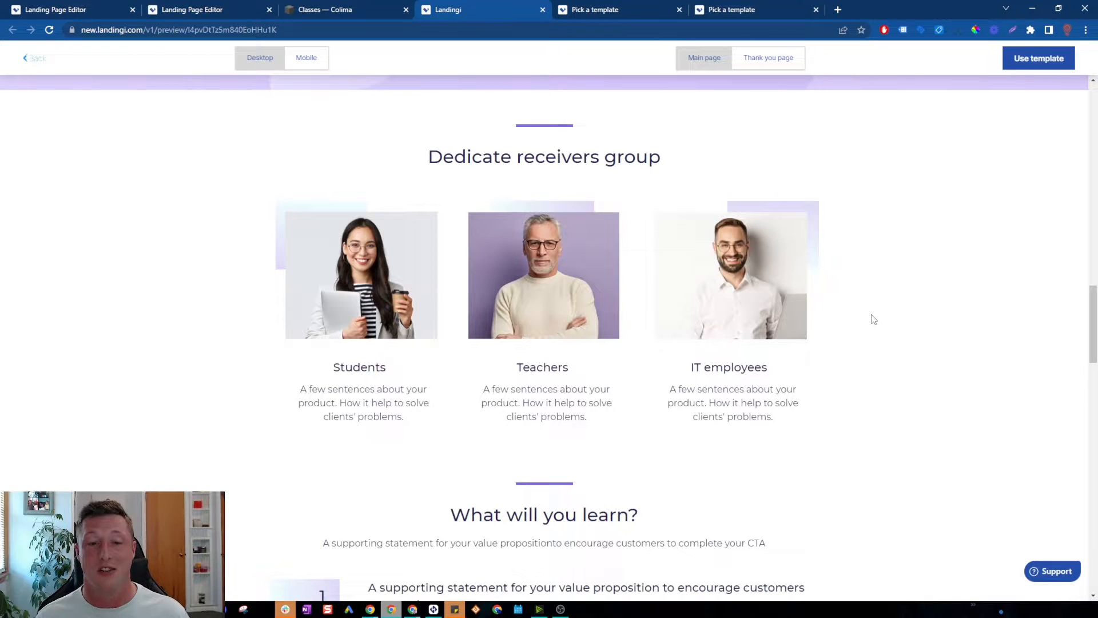
scroll(863, 321, "down", 3)
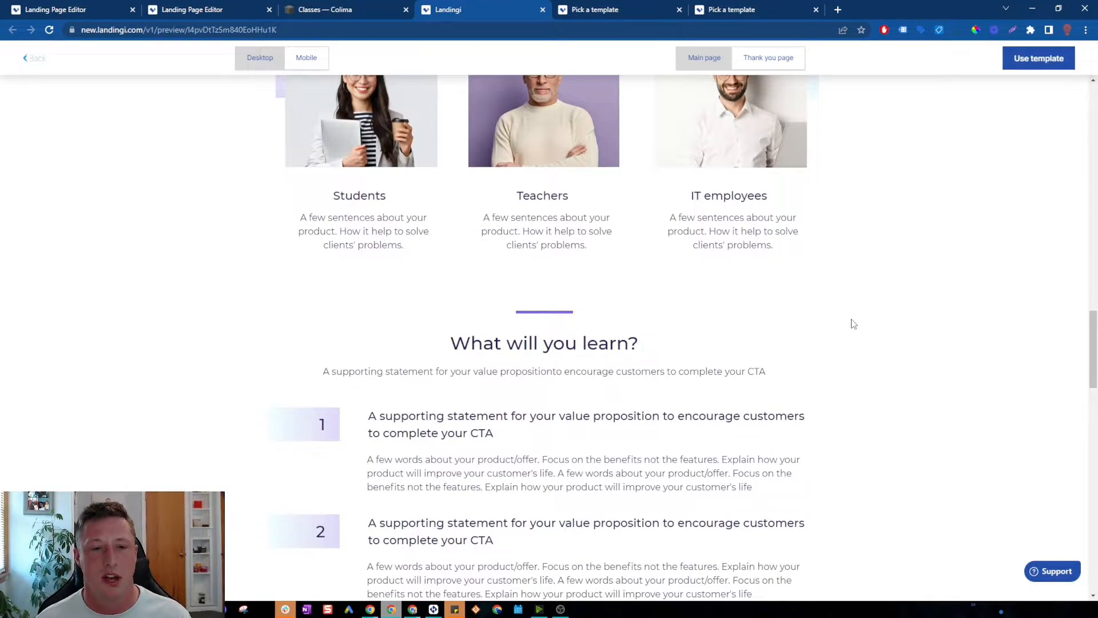
scroll(875, 335, "down", 6)
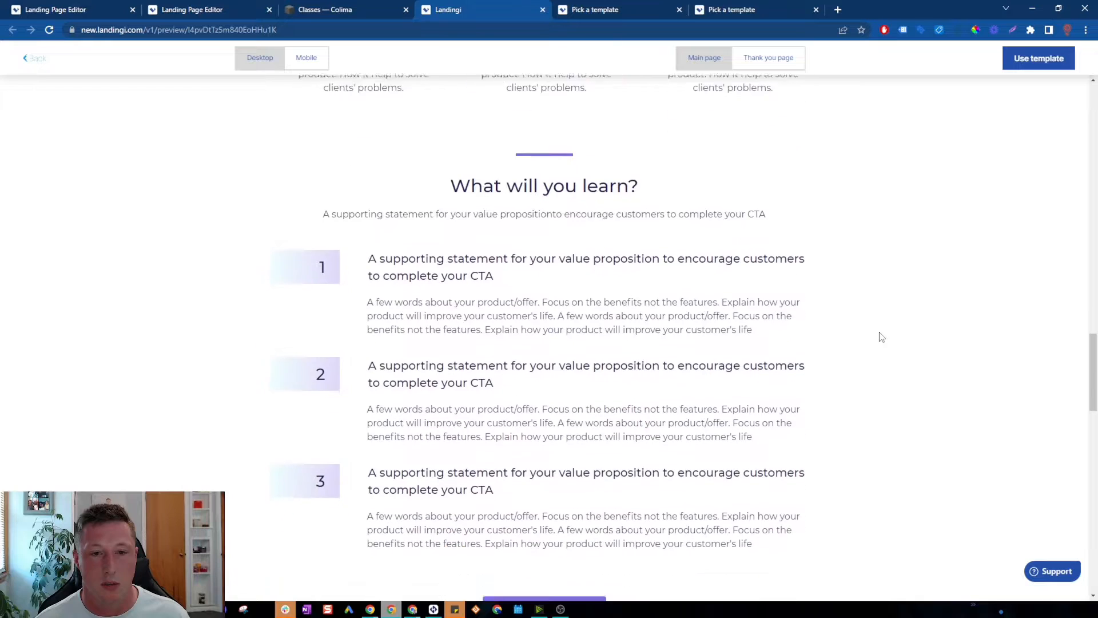
scroll(880, 332, "down", 5)
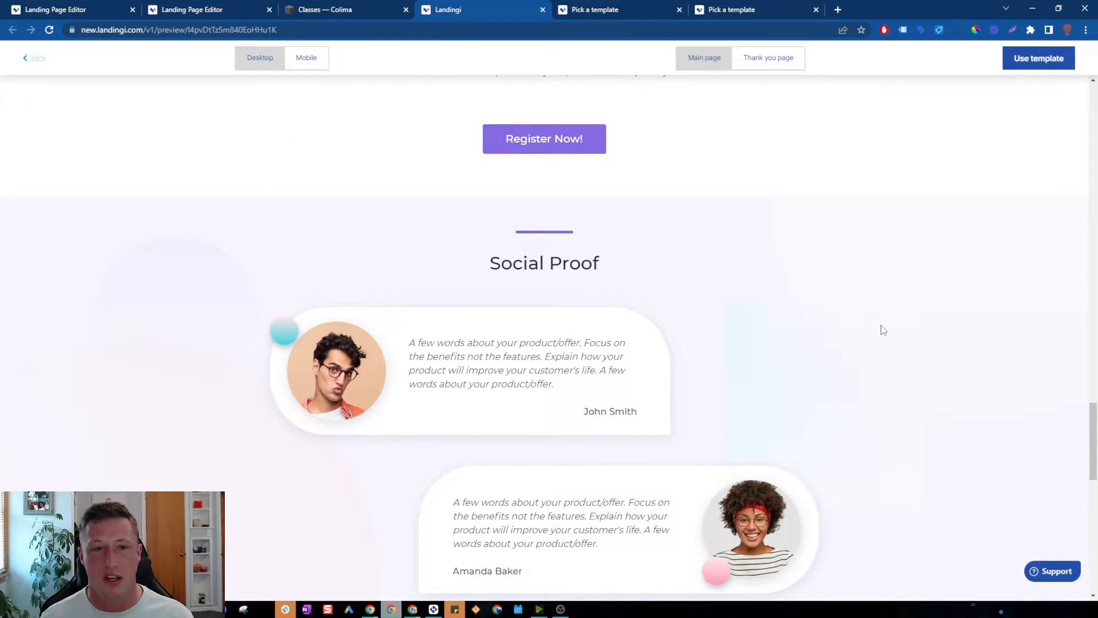
scroll(881, 332, "down", 2)
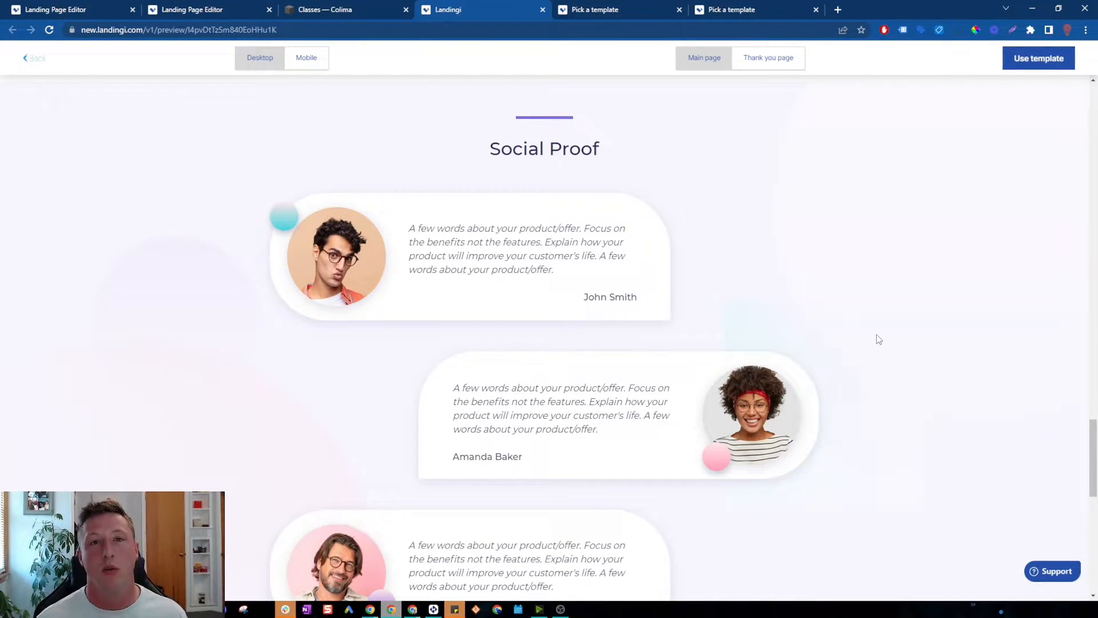
scroll(864, 329, "down", 5)
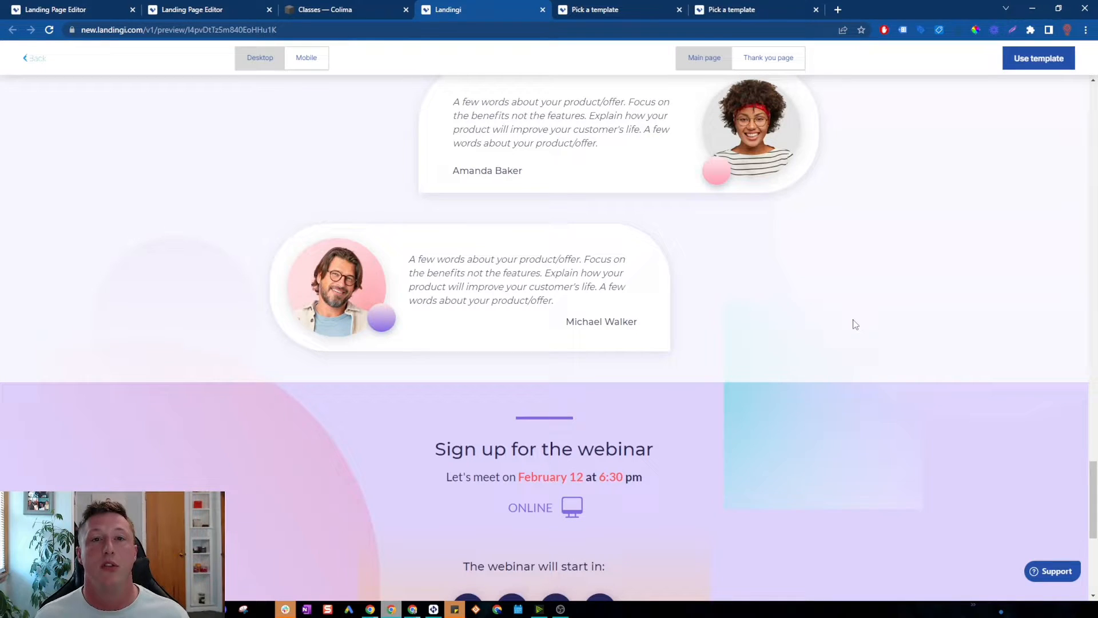
scroll(855, 324, "down", 6)
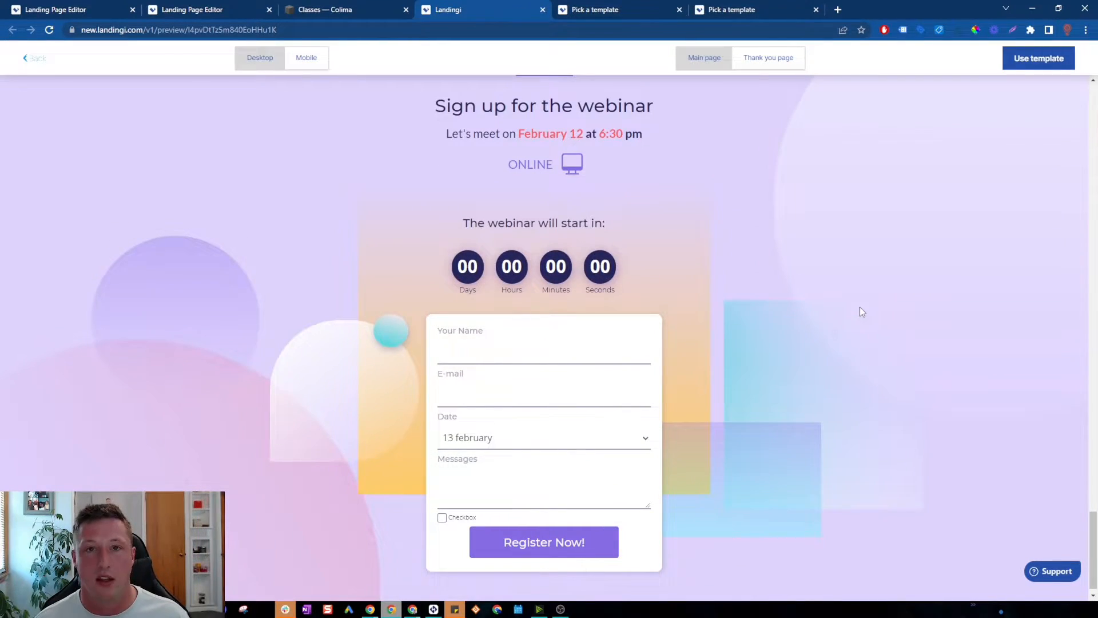
scroll(860, 311, "up", 3)
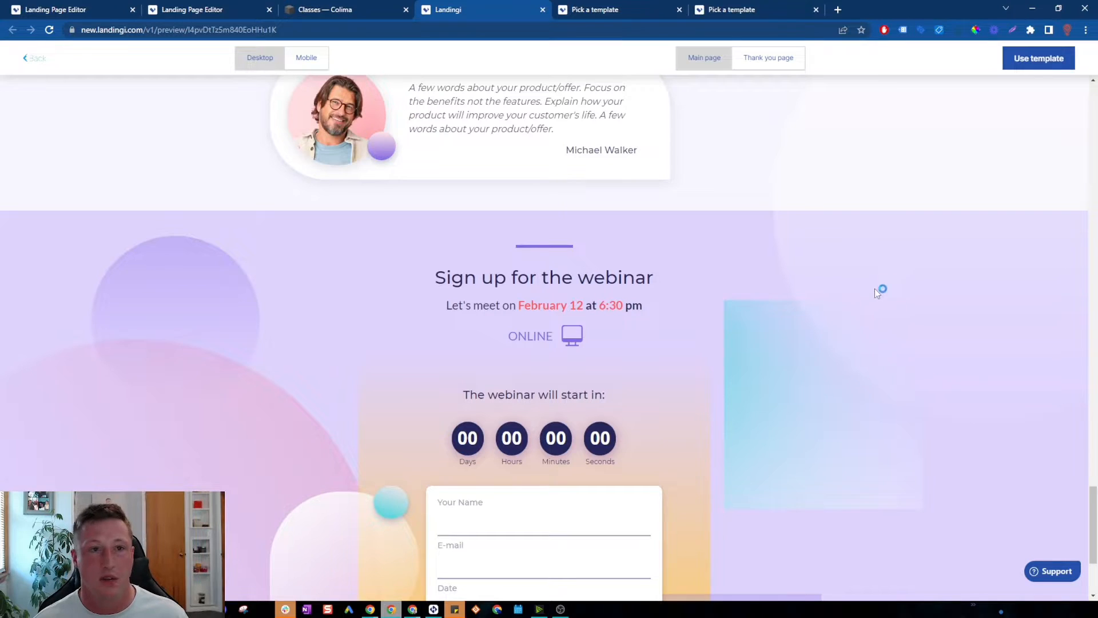
- Switch to the Colima demo website and look over its Our Classes page
left_click(341, 14)
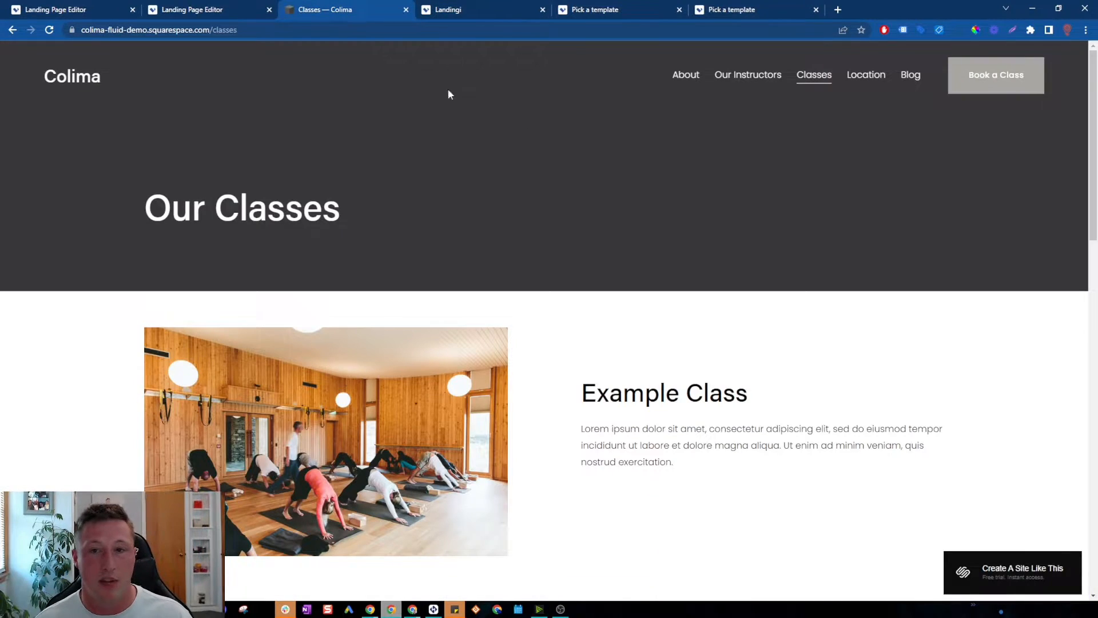
scroll(646, 259, "down", 4)
scroll(684, 284, "up", 4)
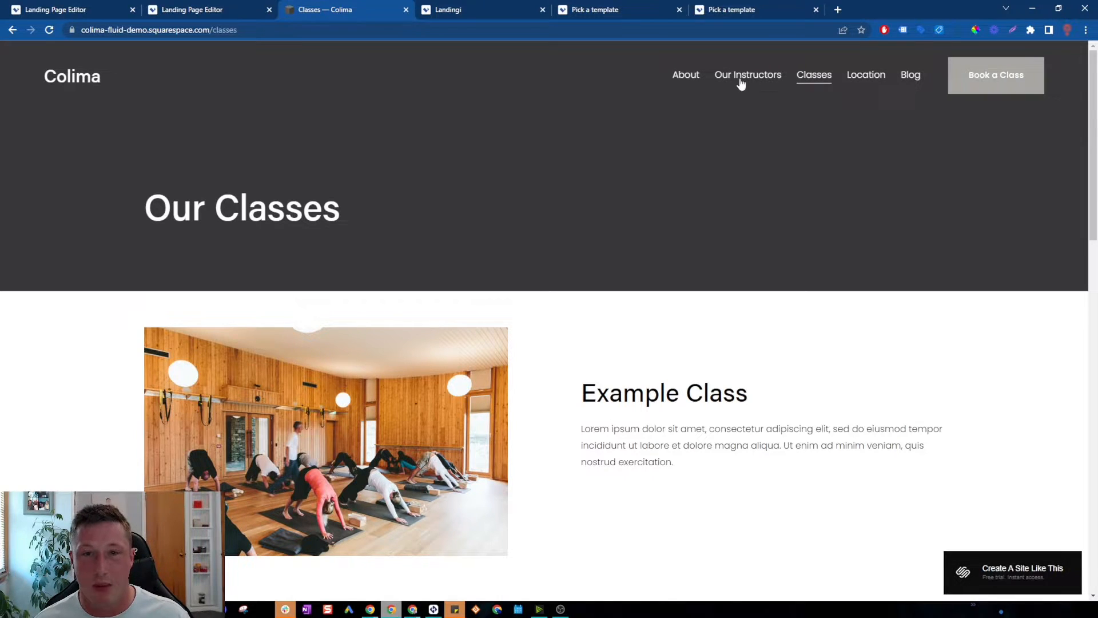
- Open the Colima site's About page and review its content down to the testimonial banner
left_click(687, 77)
scroll(607, 297, "down", 6)
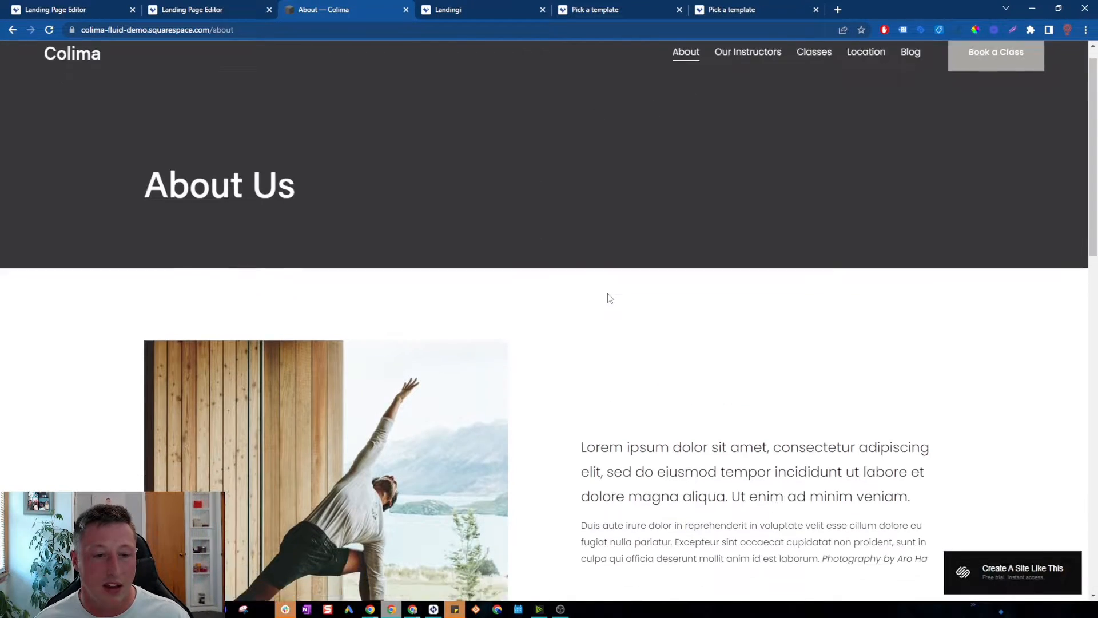
scroll(608, 295, "down", 11)
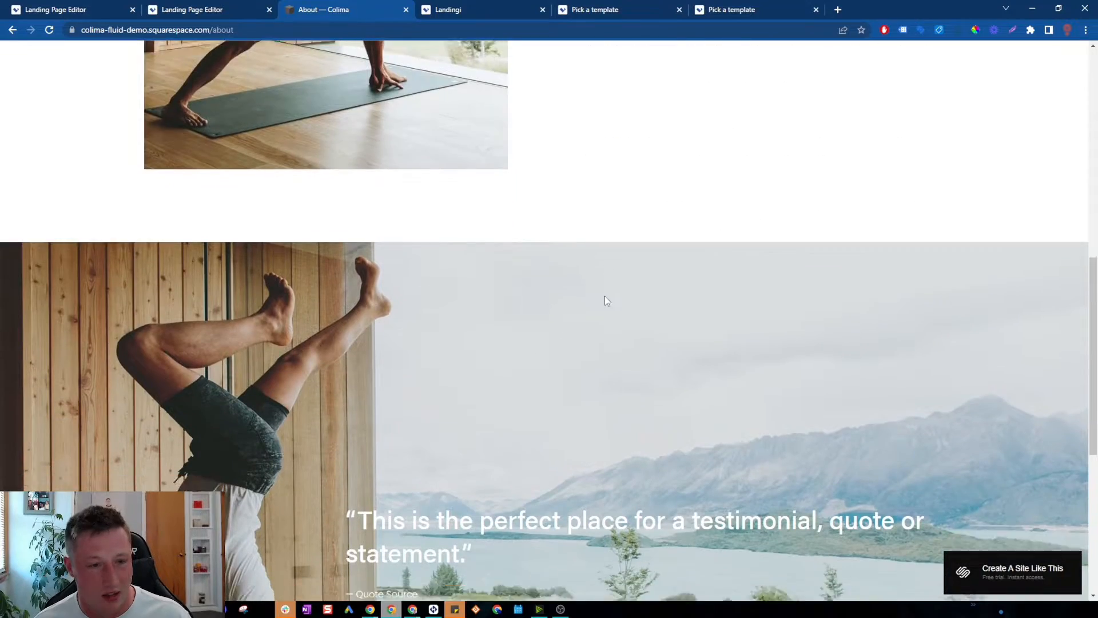
scroll(681, 320, "up", 4)
scroll(679, 320, "up", 10)
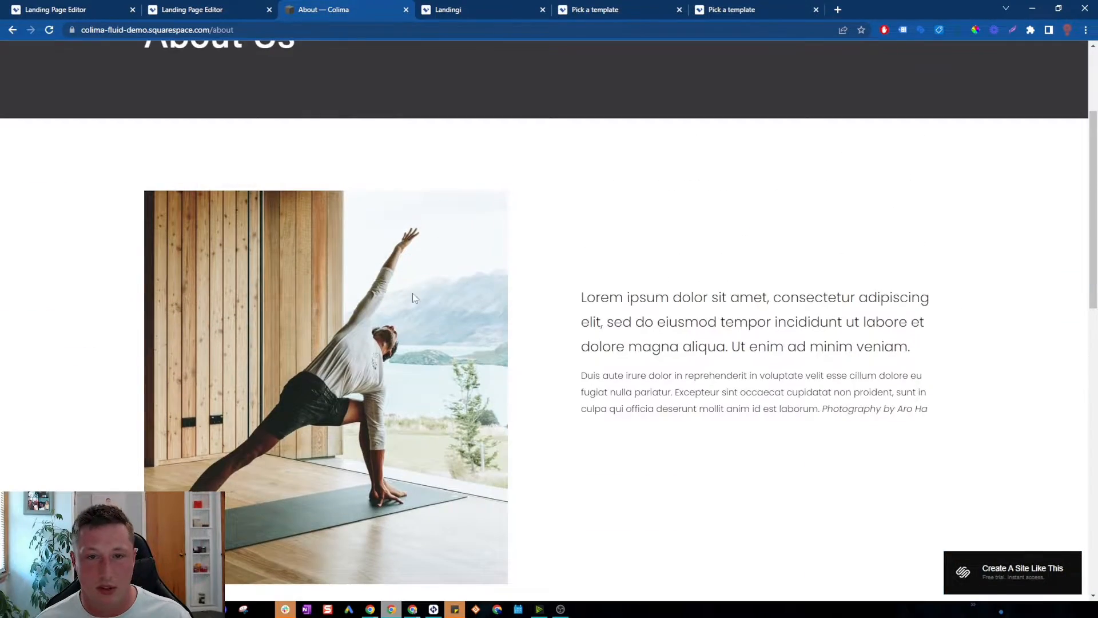
scroll(801, 317, "down", 2)
scroll(846, 319, "down", 9)
scroll(727, 340, "up", 14)
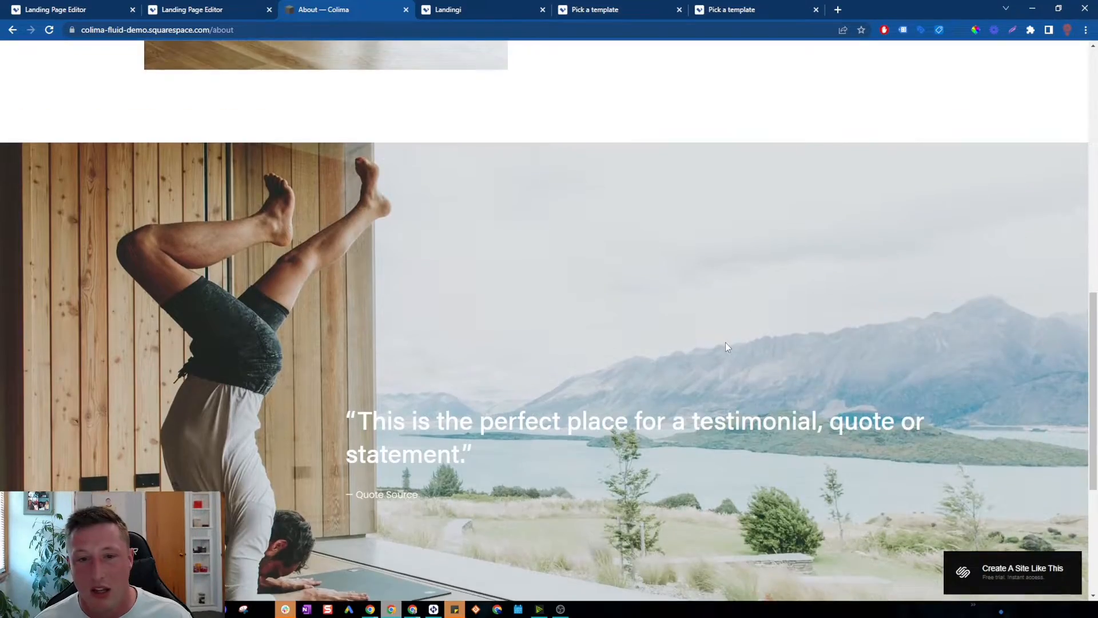
- Open the Colima site's Our Instructors page and look through the instructor profiles
left_click(746, 76)
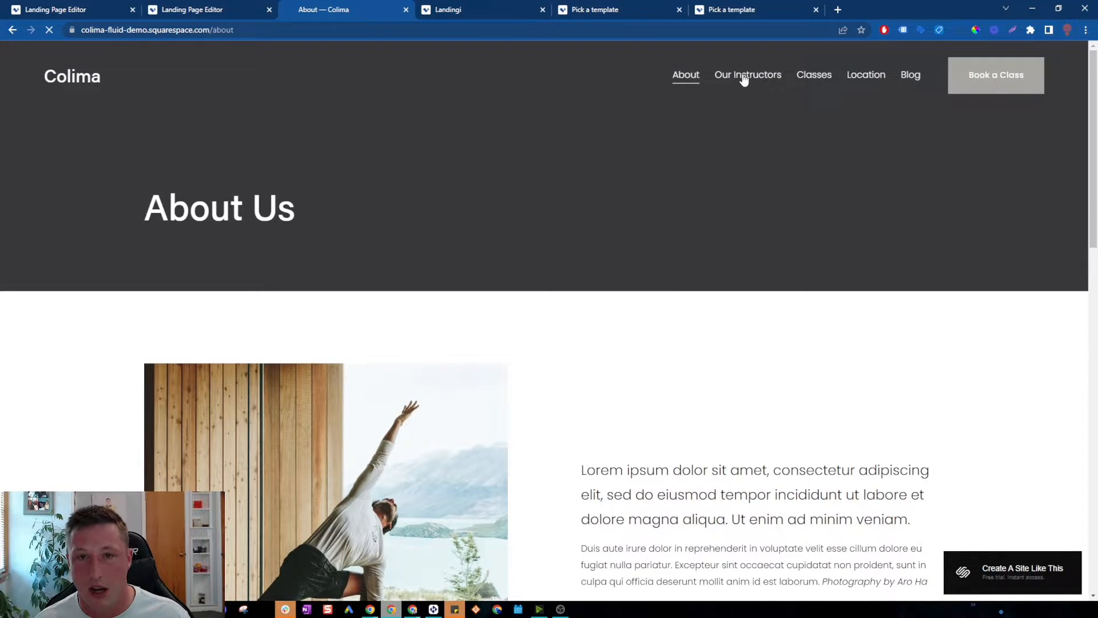
scroll(738, 343, "down", 8)
scroll(746, 353, "down", 5)
scroll(765, 362, "up", 16)
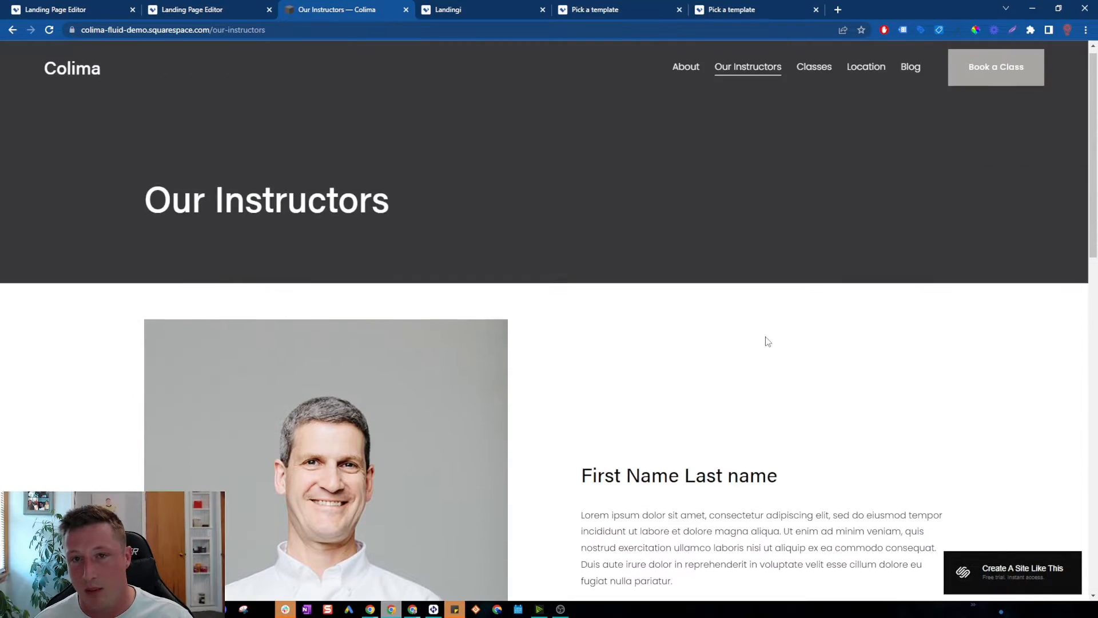
- Open the Colima site's Classes page and look through the listed classes
left_click(800, 71)
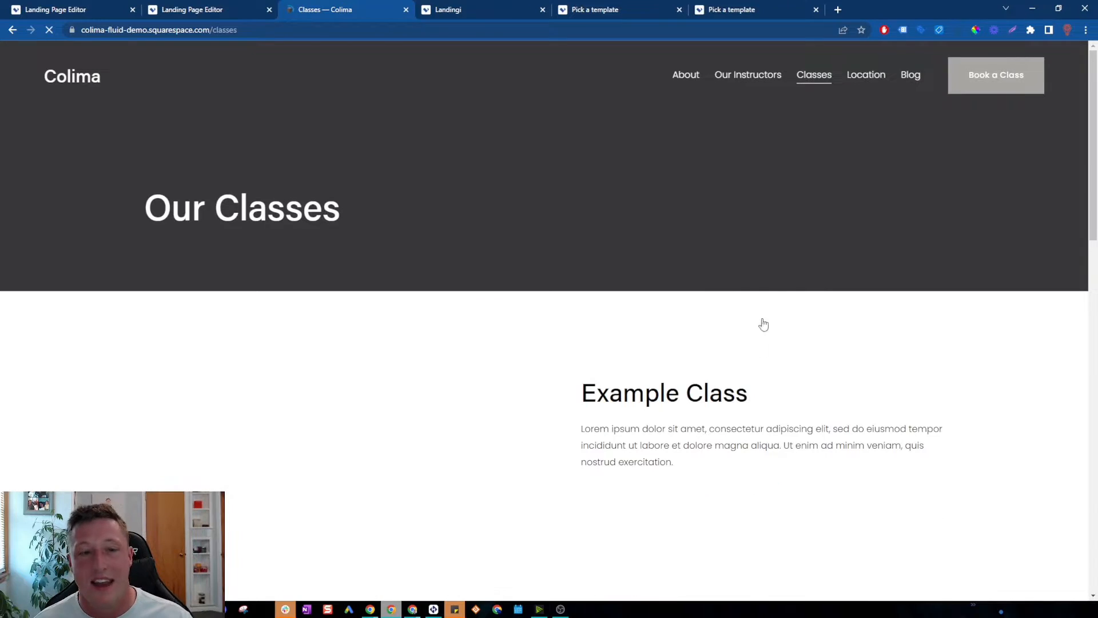
scroll(743, 372, "down", 10)
scroll(735, 403, "down", 4)
scroll(749, 417, "up", 15)
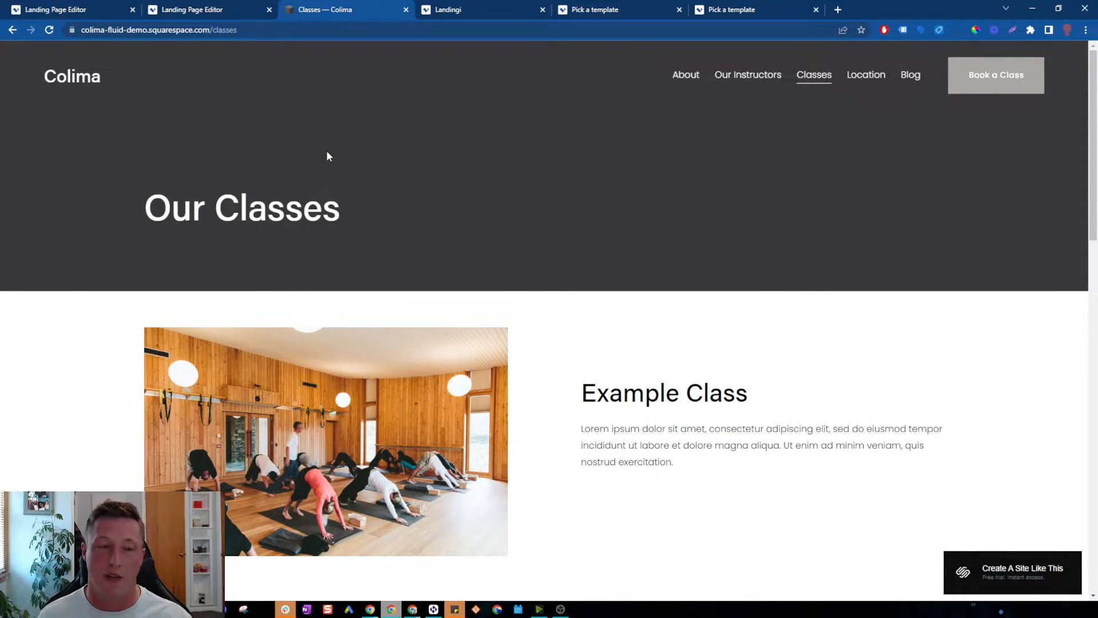
- Switch to the blank DIY tutorial page in the Landingi editor and add the "Start exercising today!" hero section template to it
left_click(226, 12)
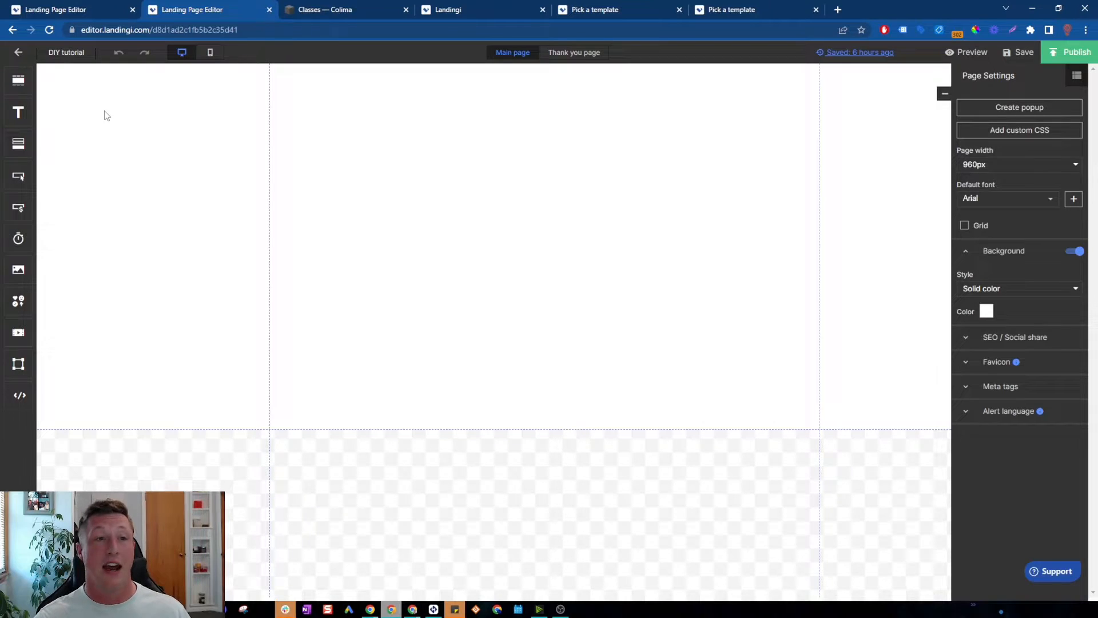
left_click_drag(19, 79, 483, 71)
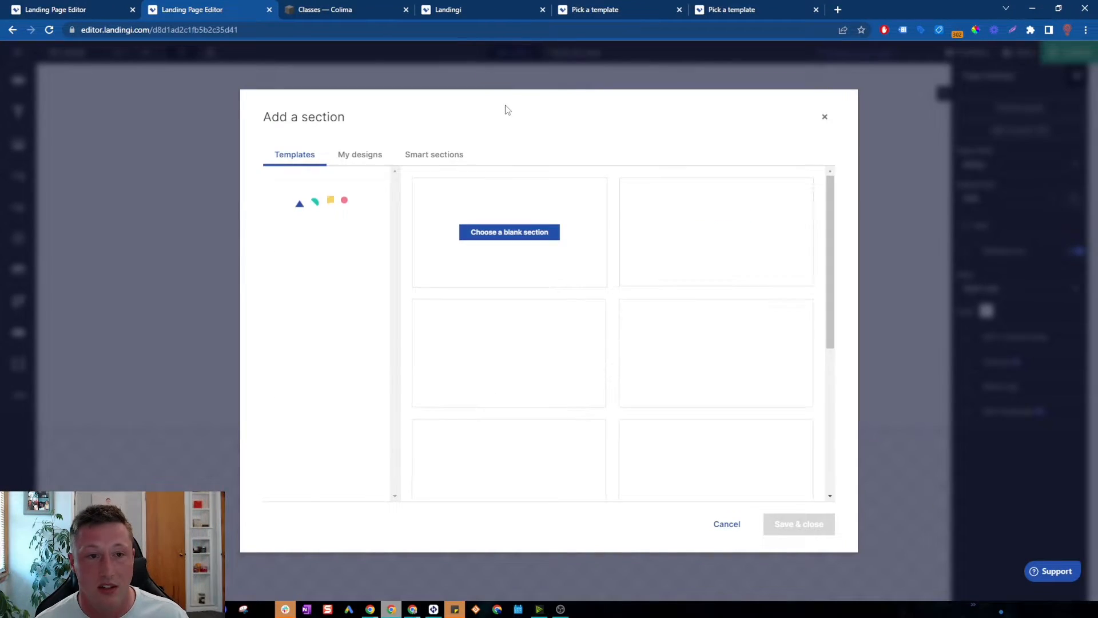
scroll(691, 330, "down", 5)
scroll(691, 330, "up", 3)
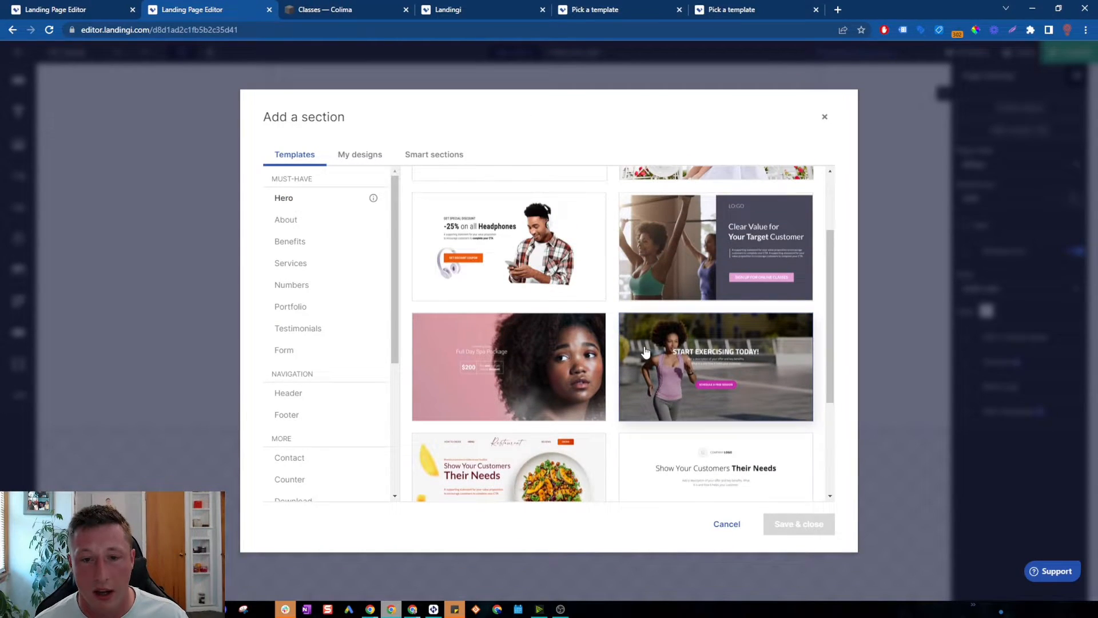
left_click(692, 337)
left_click(807, 522)
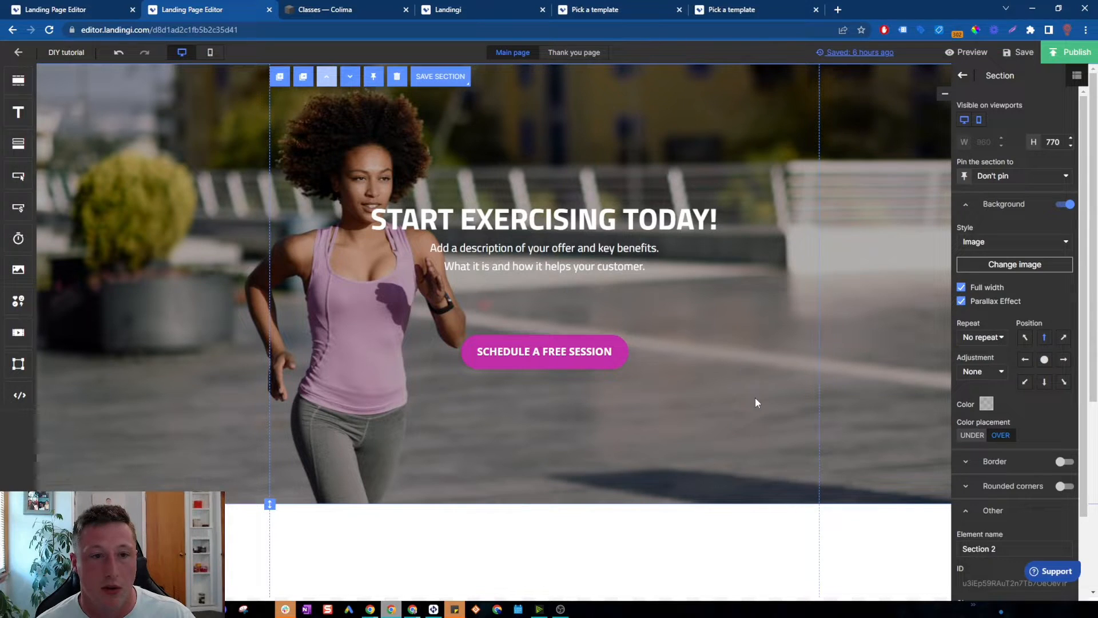
- Replace the hero section's background with an Unsplash photo of a modern white house with a pool, searching for "large house"
left_click(1015, 264)
left_click(314, 162)
left_click(673, 178)
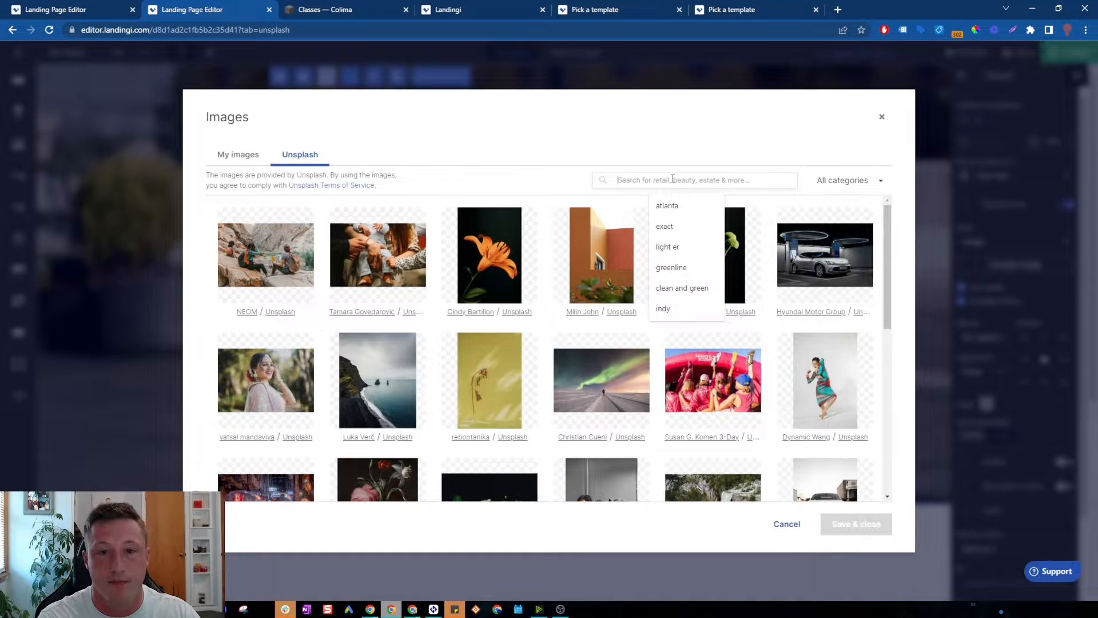
type("large house")
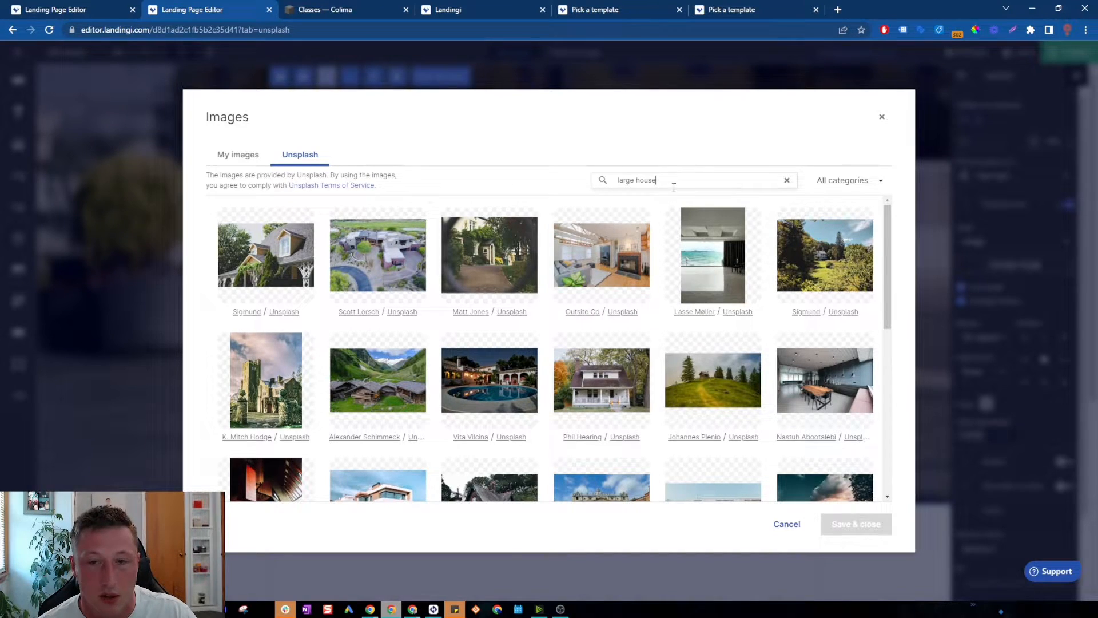
scroll(675, 319, "down", 1)
scroll(675, 319, "down", 3)
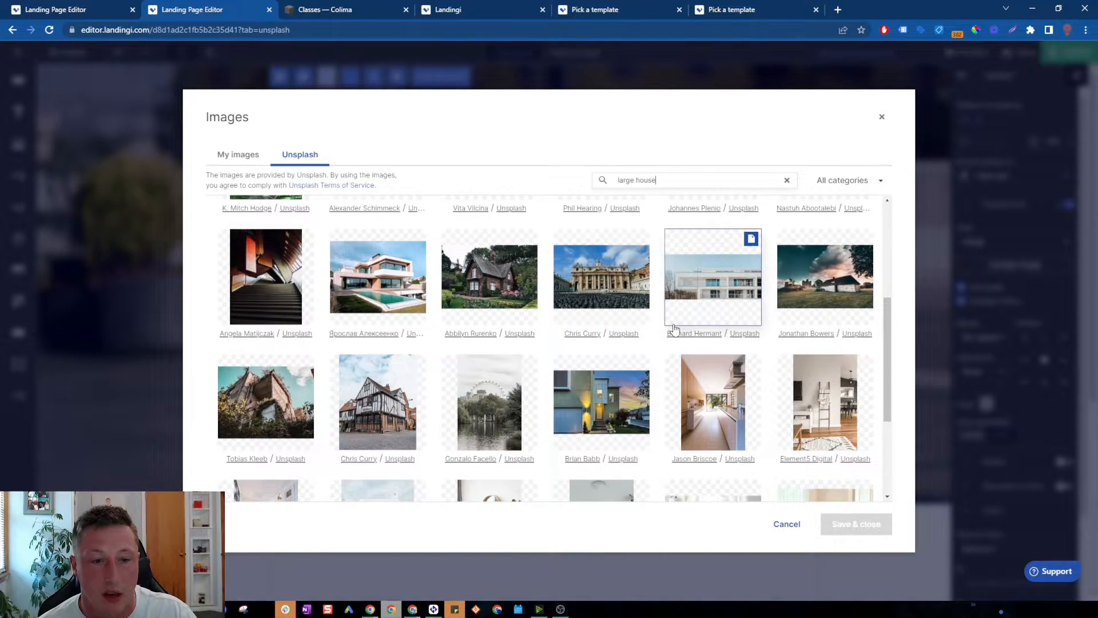
scroll(676, 328, "down", 2)
scroll(675, 330, "up", 4)
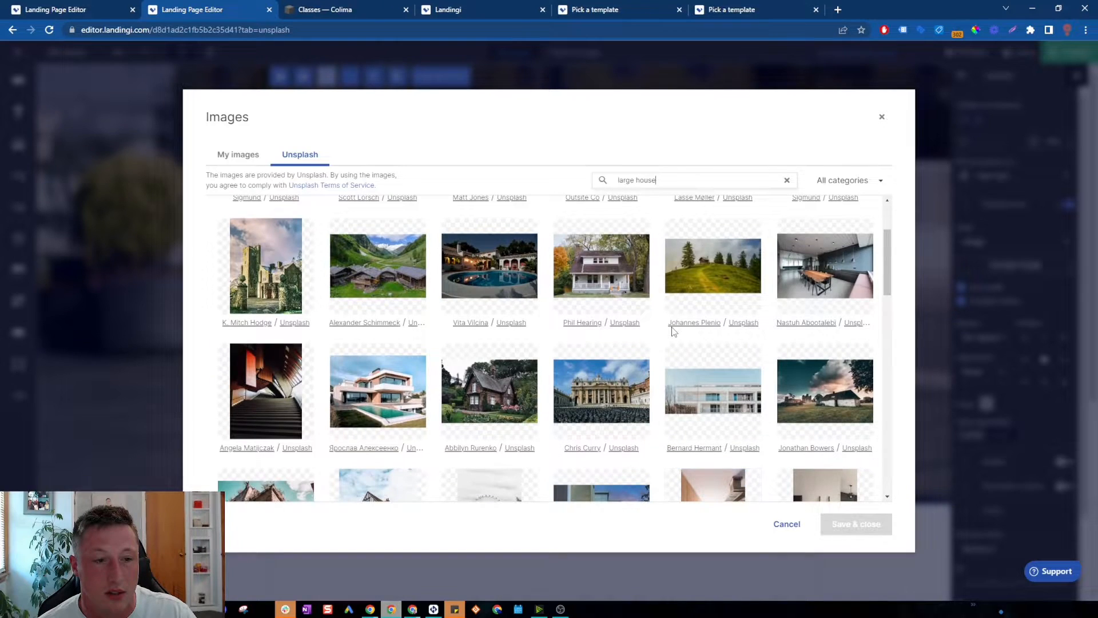
left_click(400, 396)
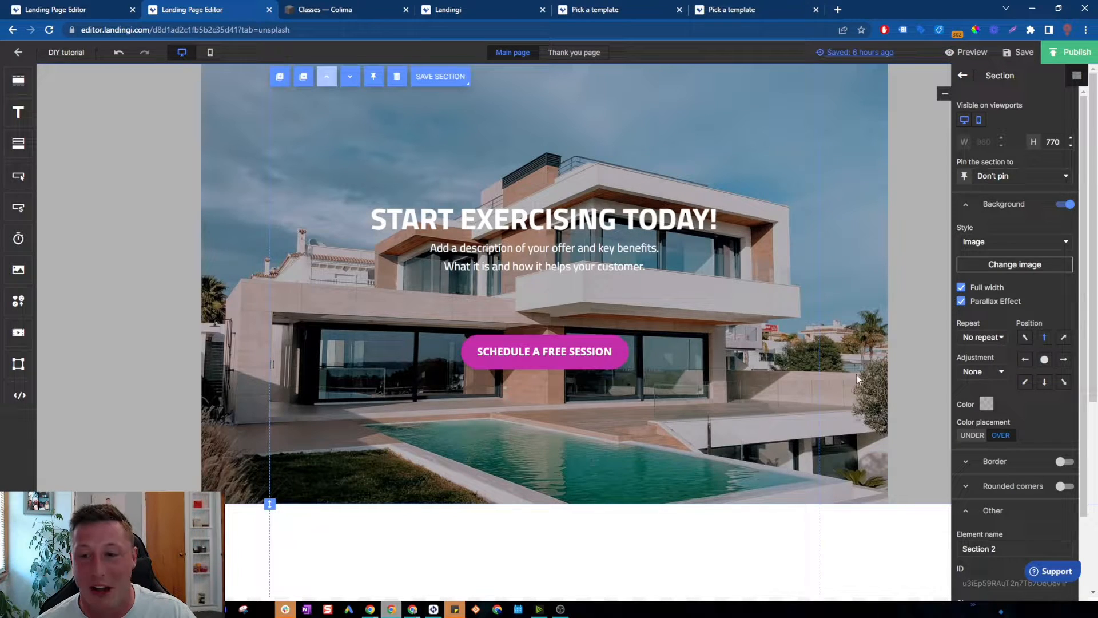
- Set the hero background image's adjustment to Fill and its position to centre
left_click(996, 372)
left_click(975, 417)
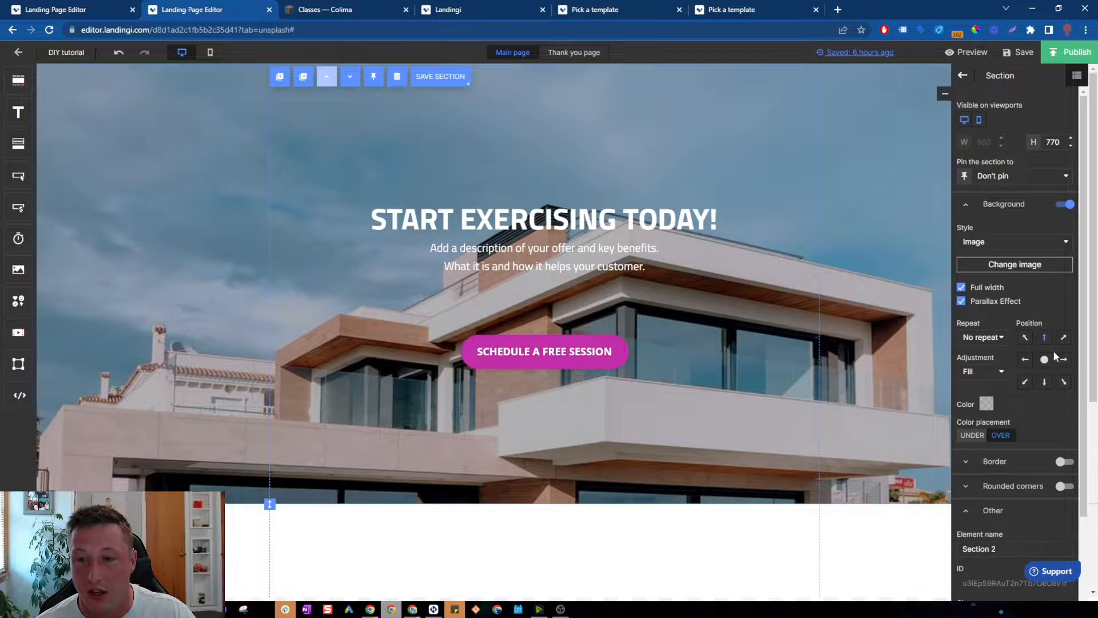
left_click(1044, 359)
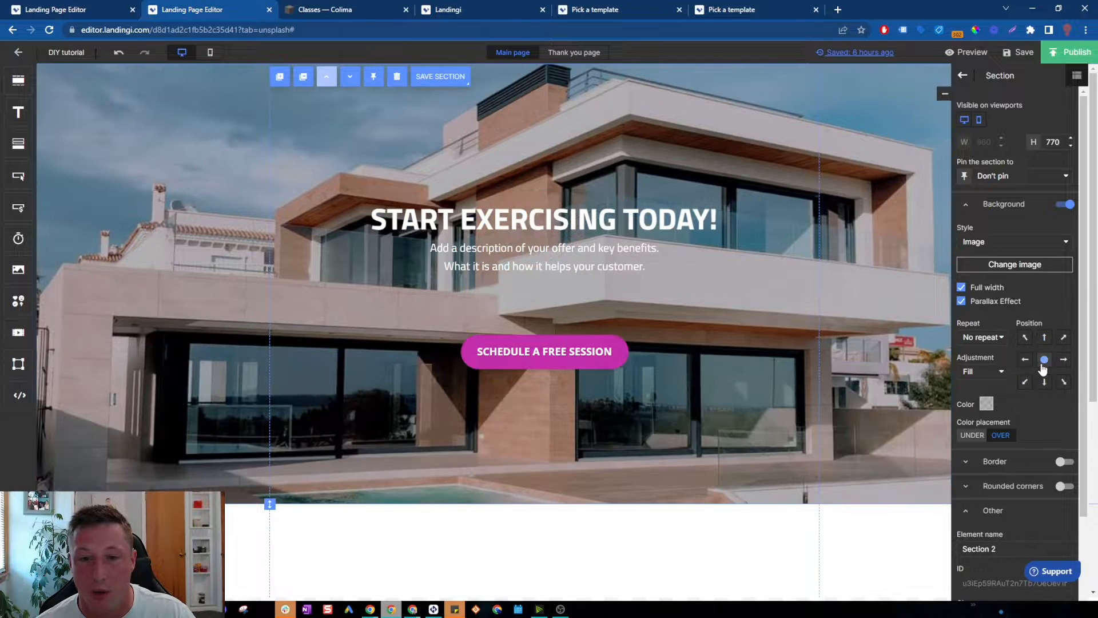
- Replace the hero headline with "BEST POWER WASHING COMPANY"
double_click(453, 216)
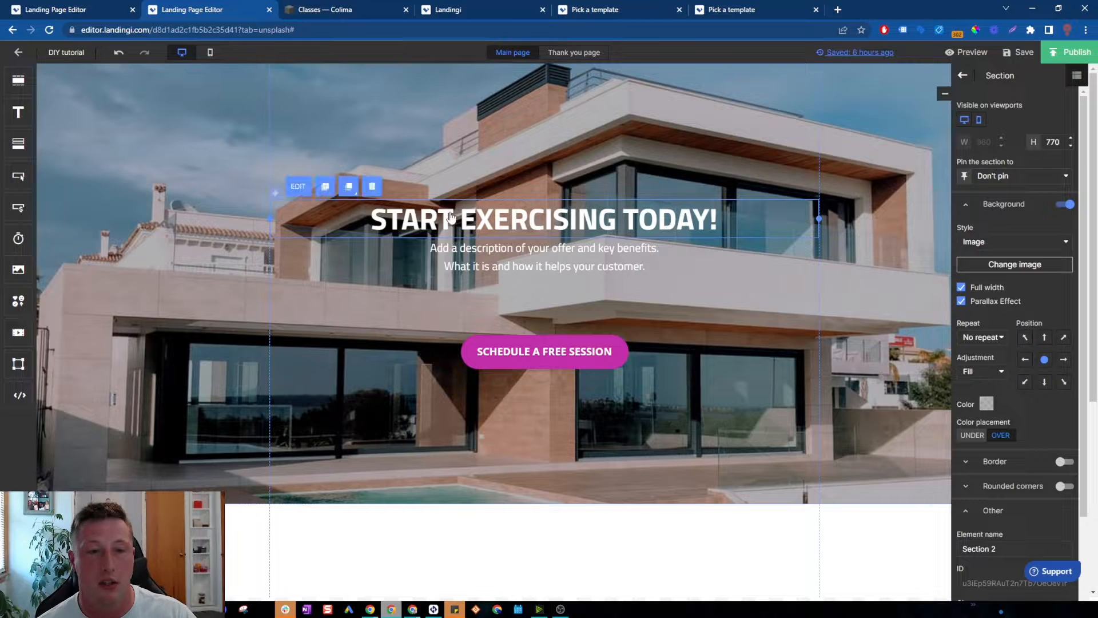
key("ctrl+a")
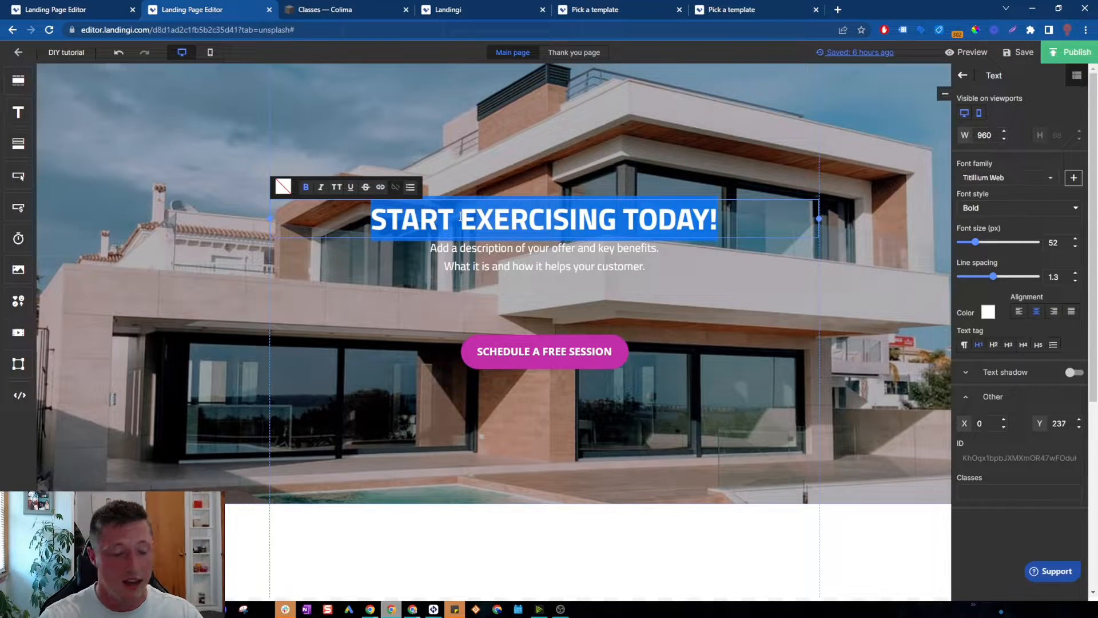
key("ctrl+s")
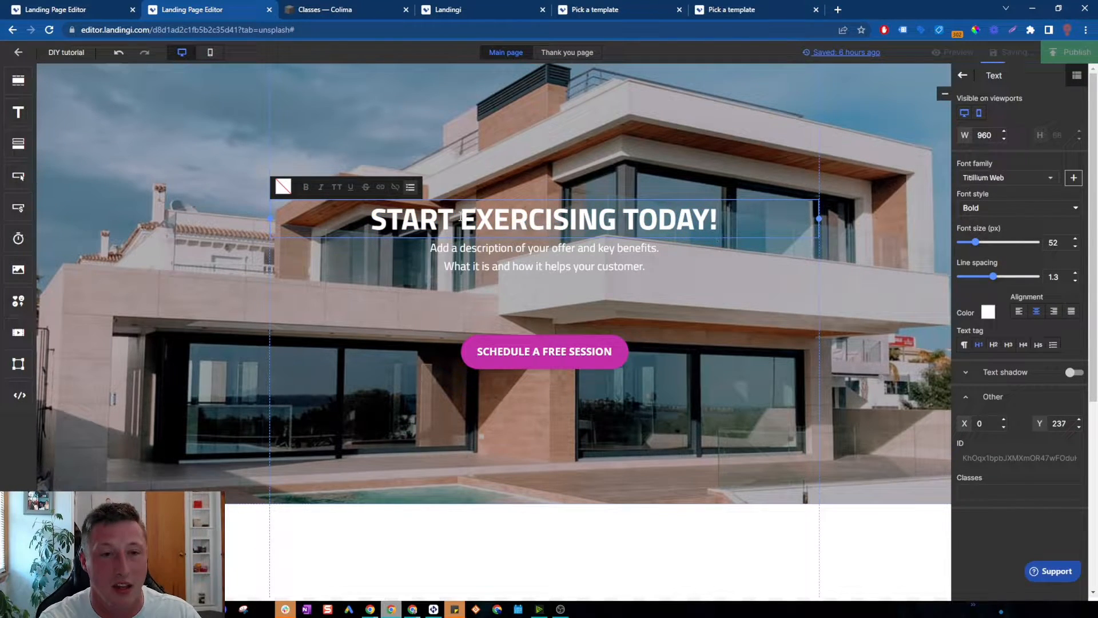
double_click(444, 227)
left_click(481, 218)
key("ctrl+a")
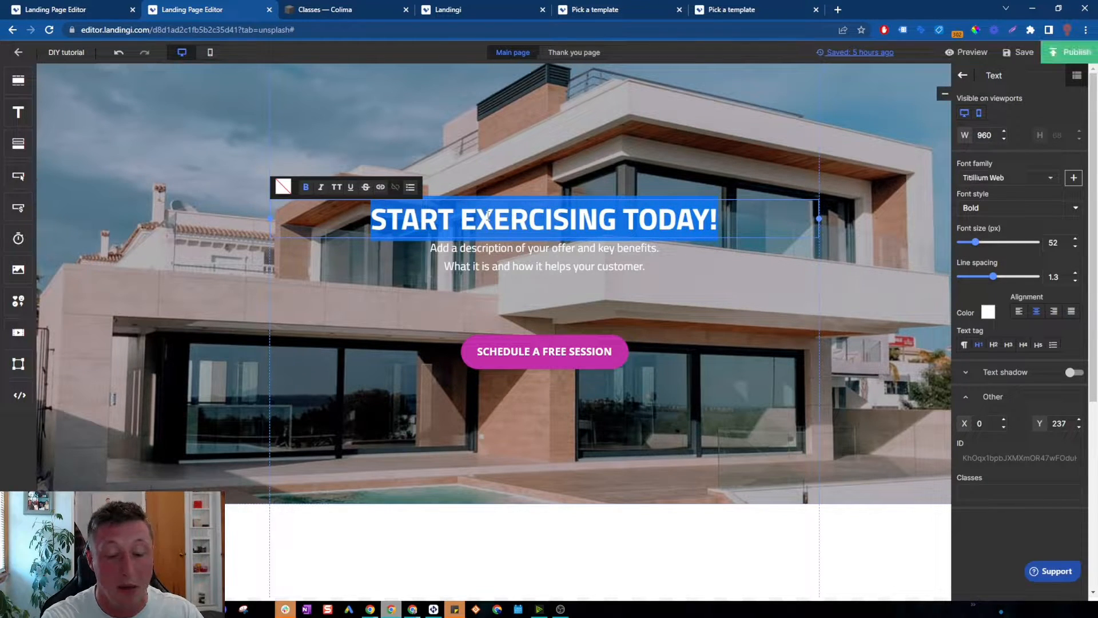
type("BEST P")
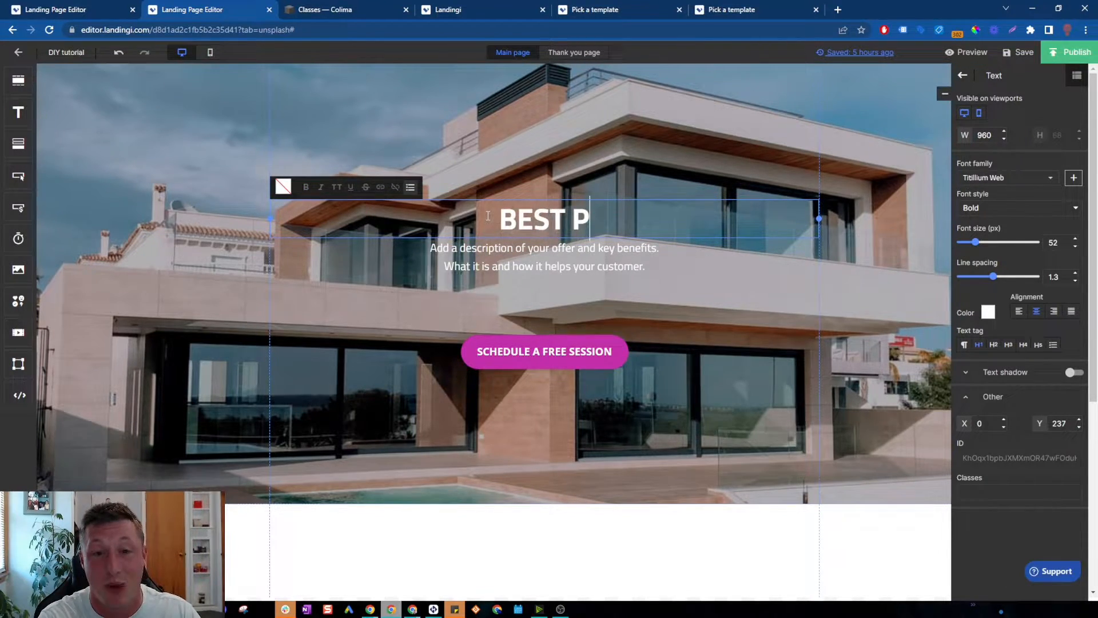
type("OWER WASHING COMPANY")
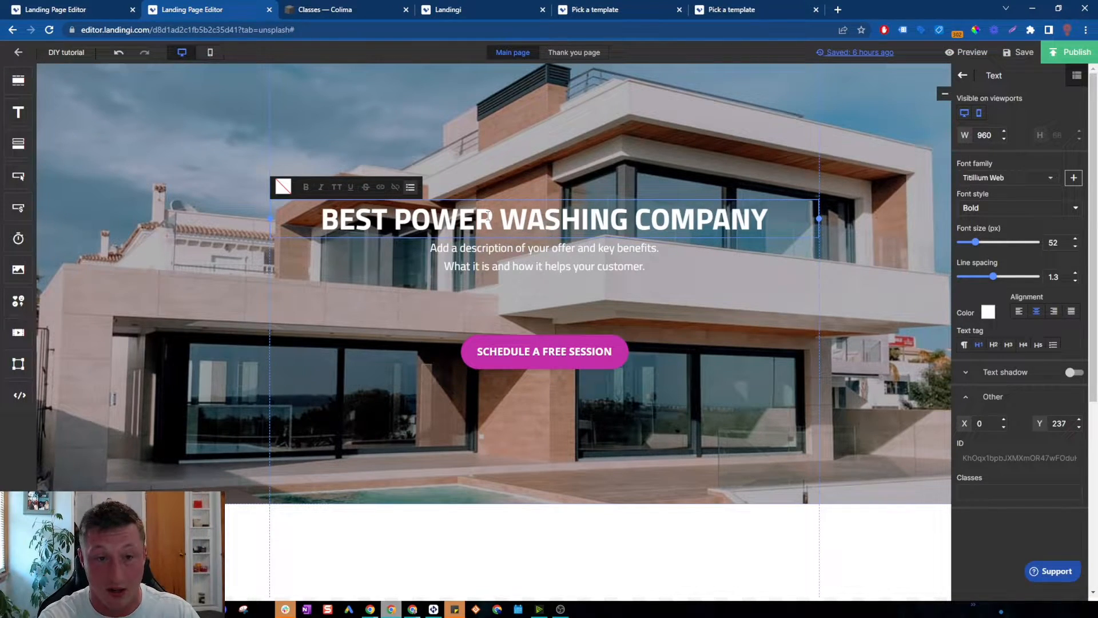
- Insert "LOCAL" after "BEST" in the hero headline, keeping the headline on a single line
left_click(401, 221)
type("LOCAL")
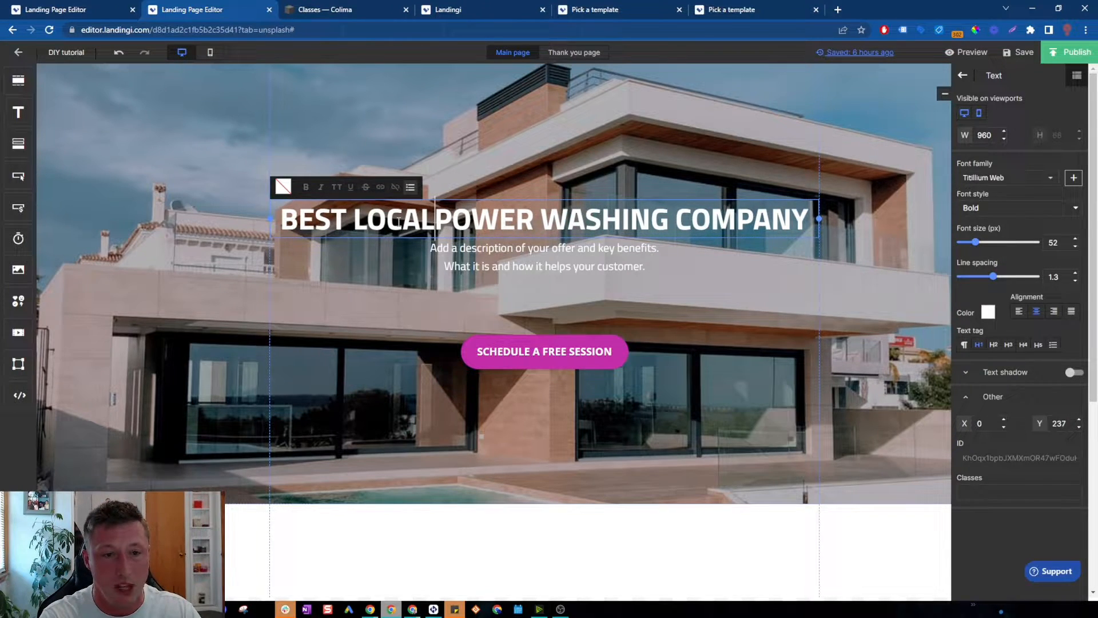
key("Return")
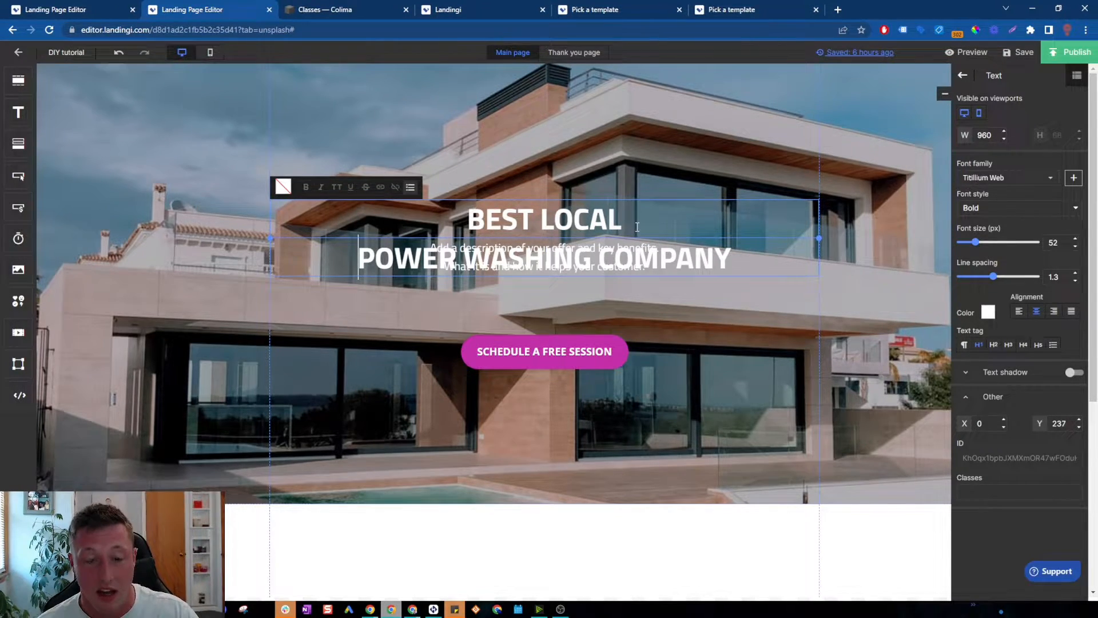
key("BackSpace")
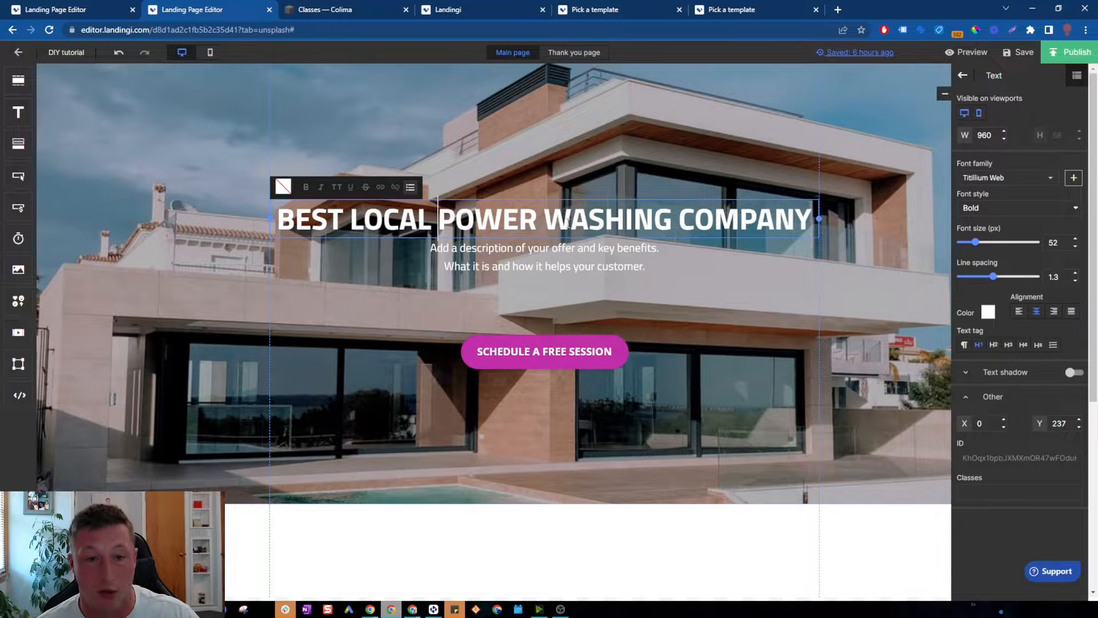
- Left-align the hero headline and break it into two lines after "BEST LOCAL"
left_click(680, 221)
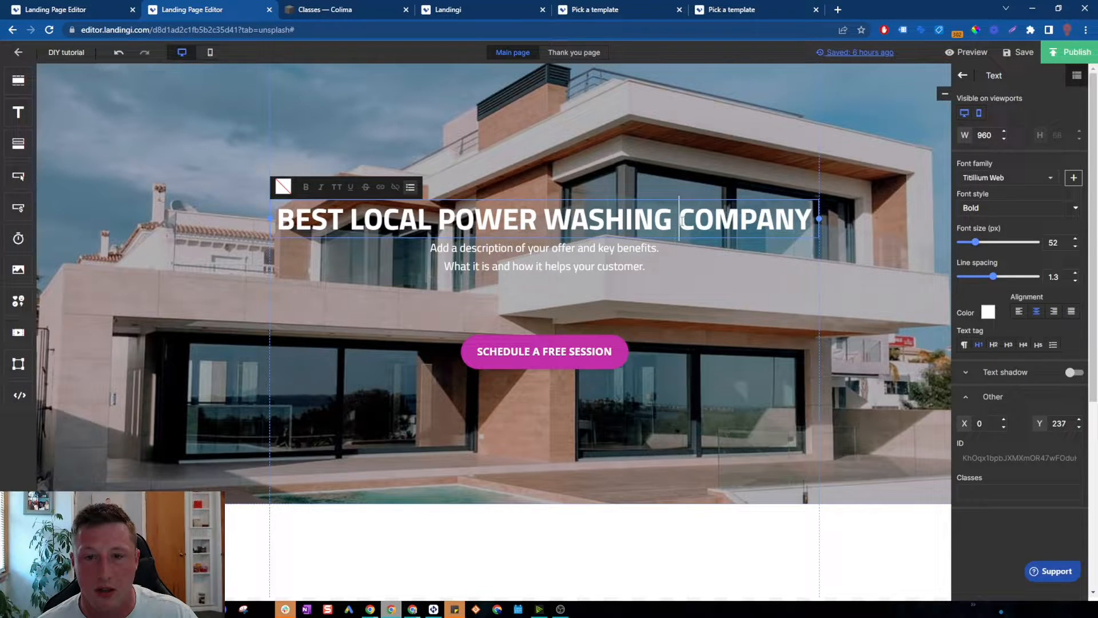
triple_click(680, 222)
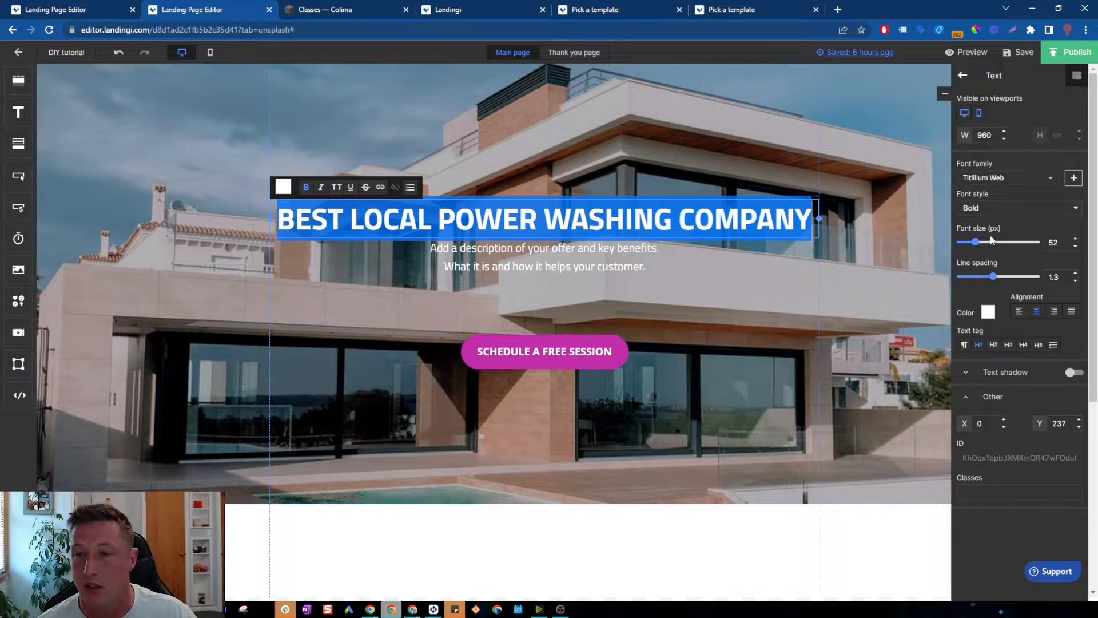
left_click(1018, 311)
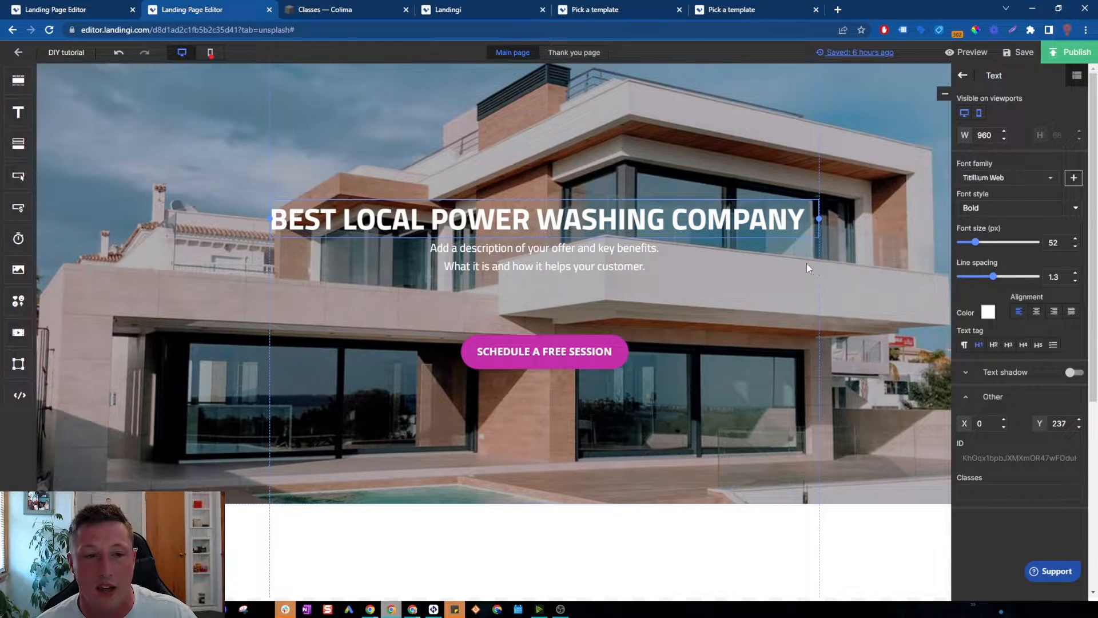
left_click(660, 216)
left_click(424, 217)
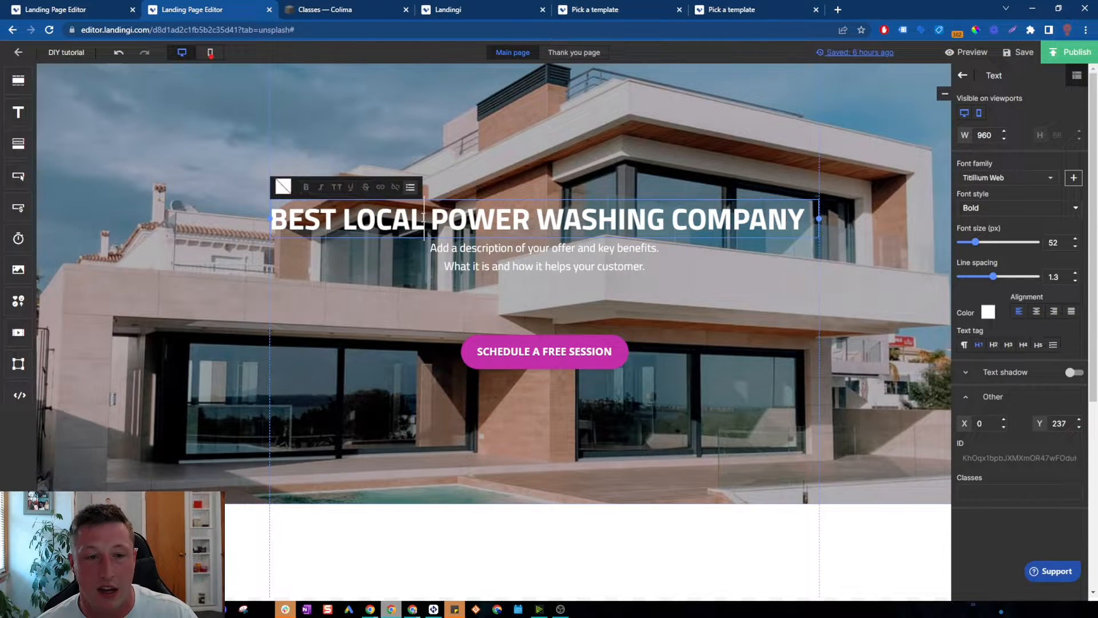
key("Return")
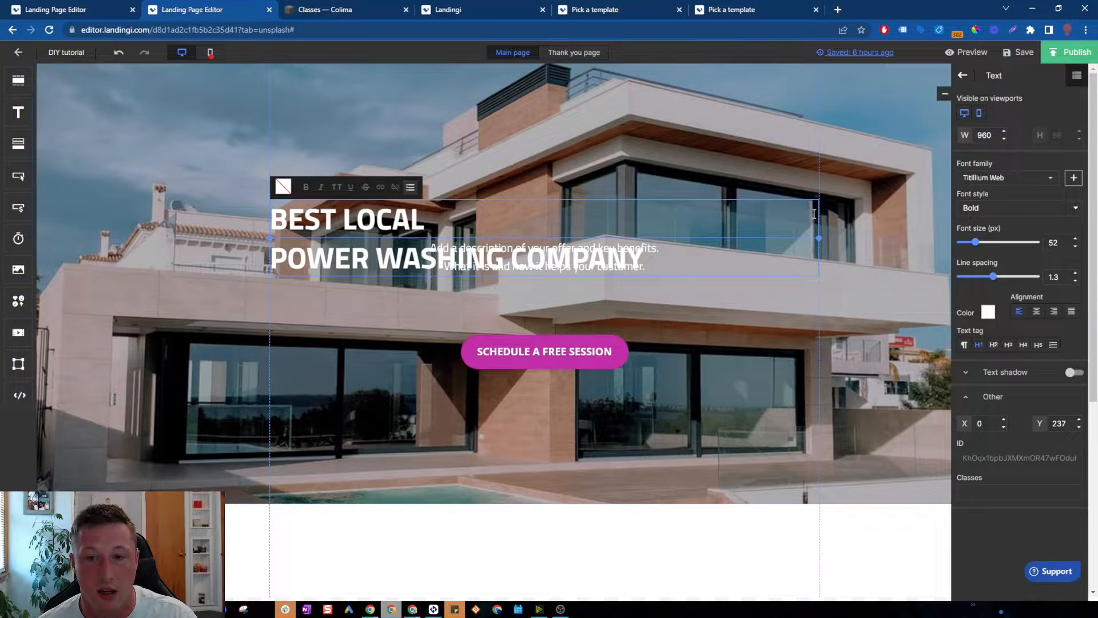
- Move the two-line headline up near the top of the hero section, clear of the description text
left_click(682, 218)
left_click(663, 185)
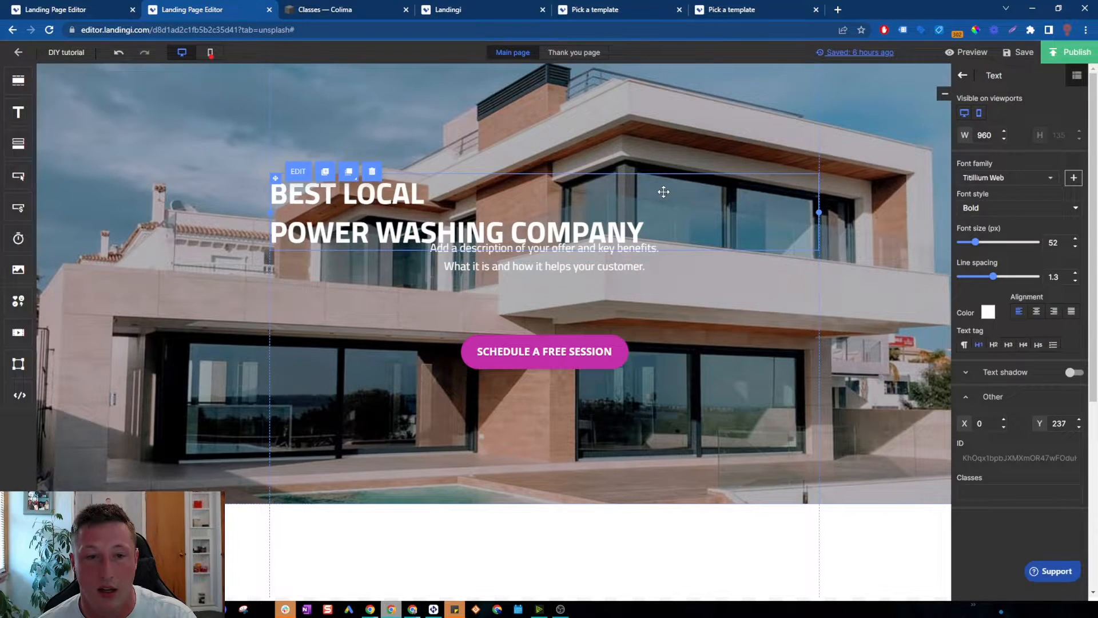
left_click_drag(665, 180, 649, 119)
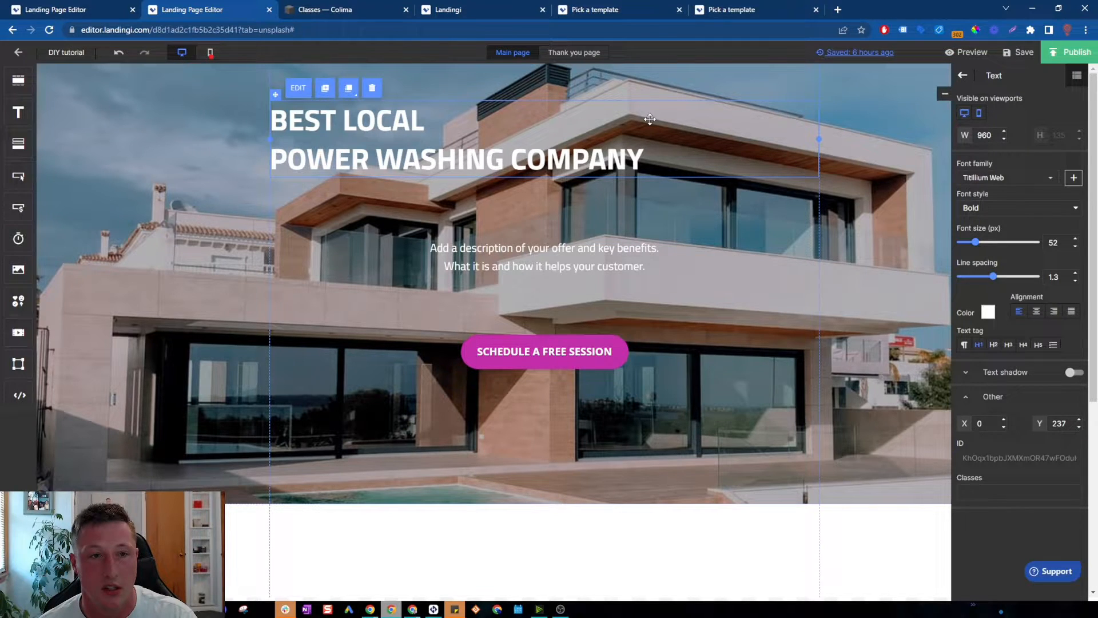
left_click_drag(649, 119, 645, 125)
- Move the offer description to X 0, Y 224, directly beneath the headline at the content area's left edge
left_click_drag(585, 254, 431, 212)
triple_click(429, 210)
left_click(431, 207)
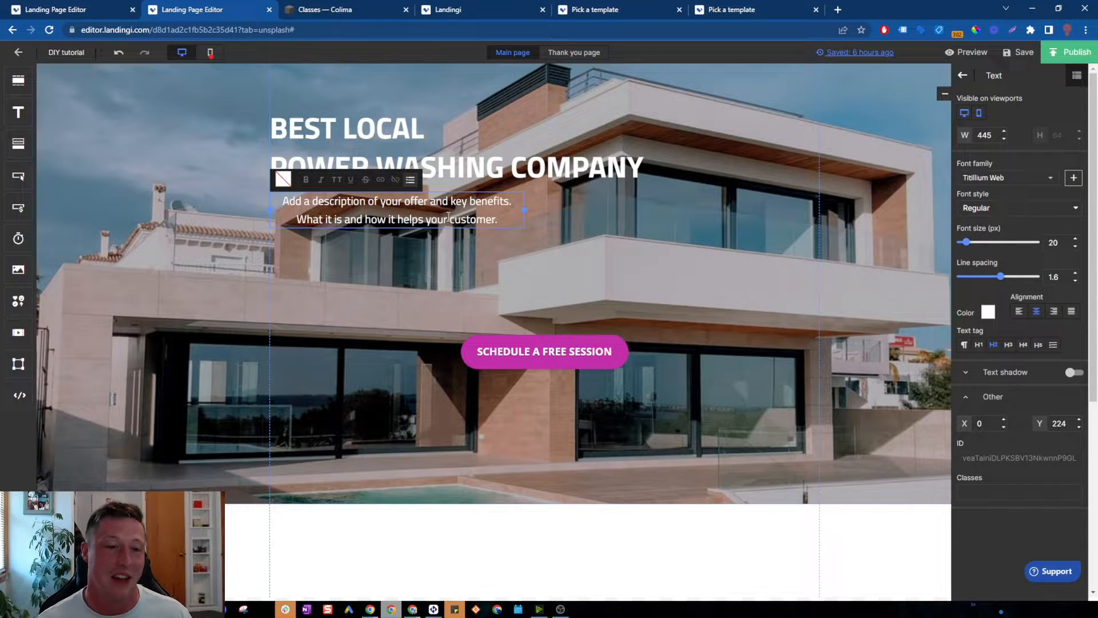
left_click(541, 259)
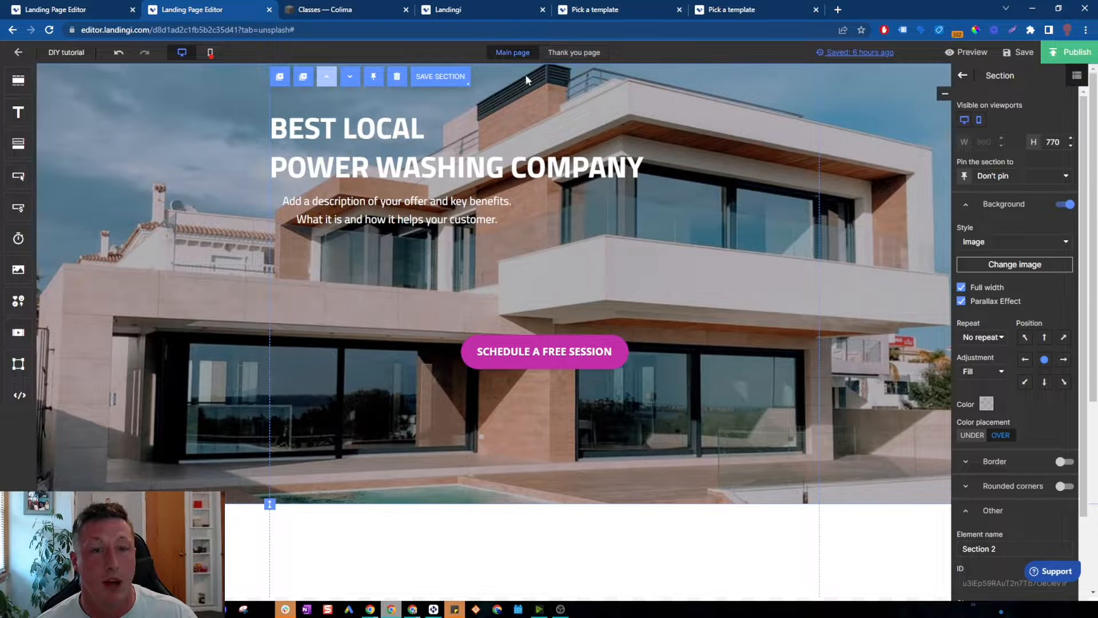
- Add the blue gradient header template with "about us", "social proofs" and "learn more" above the hero section
left_click_drag(19, 79, 434, 70)
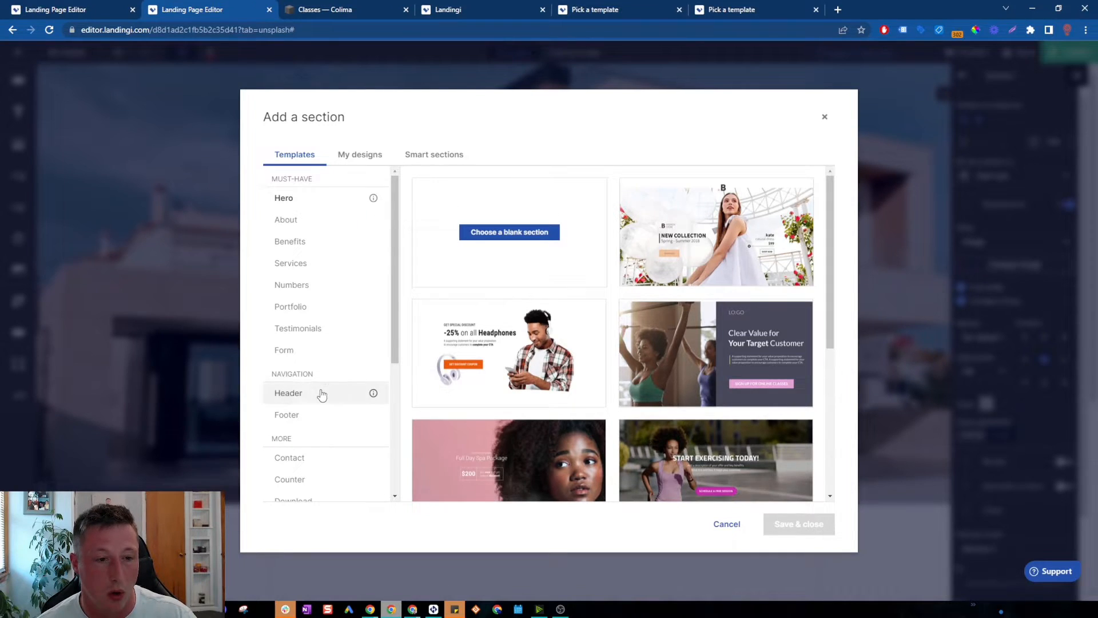
left_click(321, 395)
scroll(469, 301, "down", 3)
scroll(469, 301, "down", 5)
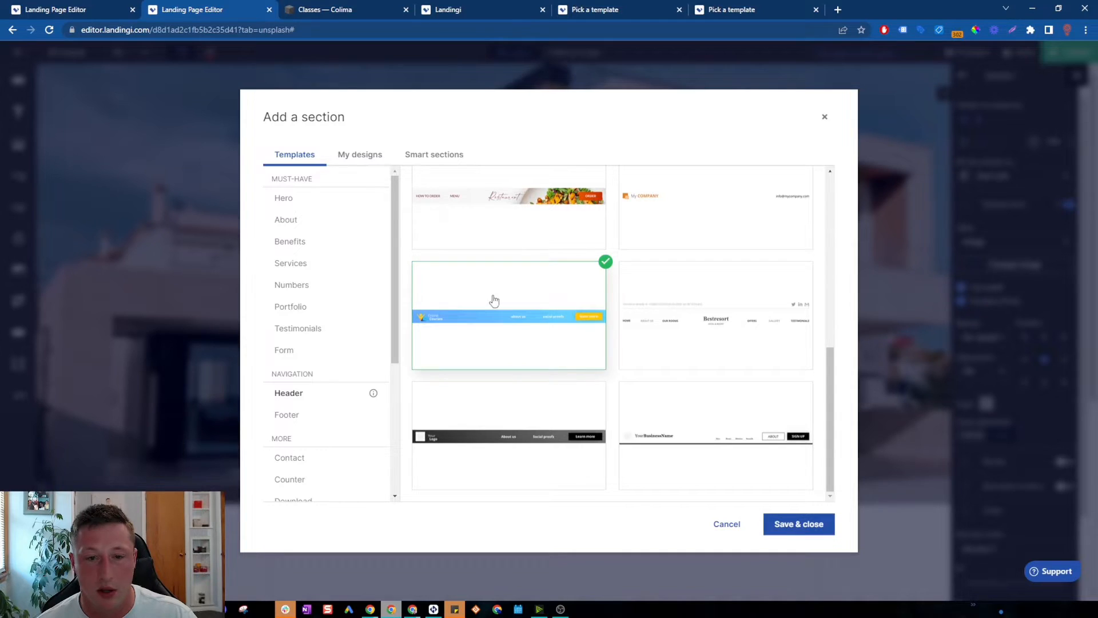
left_click(801, 525)
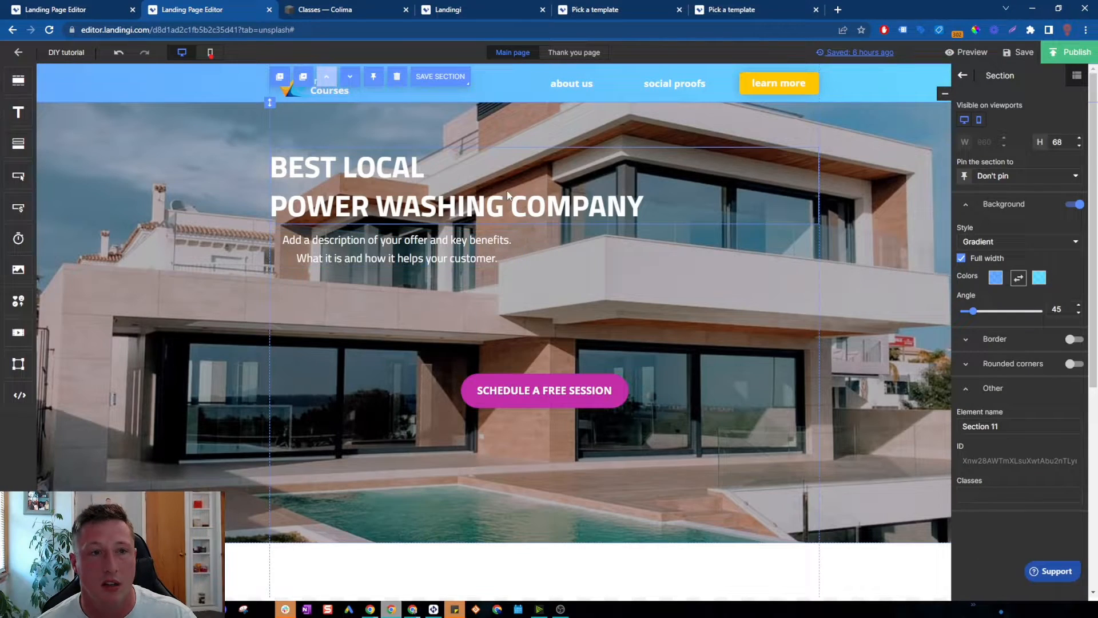
- Delete the placeholder "Courses" name text beside the logo in the header
left_click(320, 91)
left_click(413, 73)
left_click(339, 81)
left_click(408, 74)
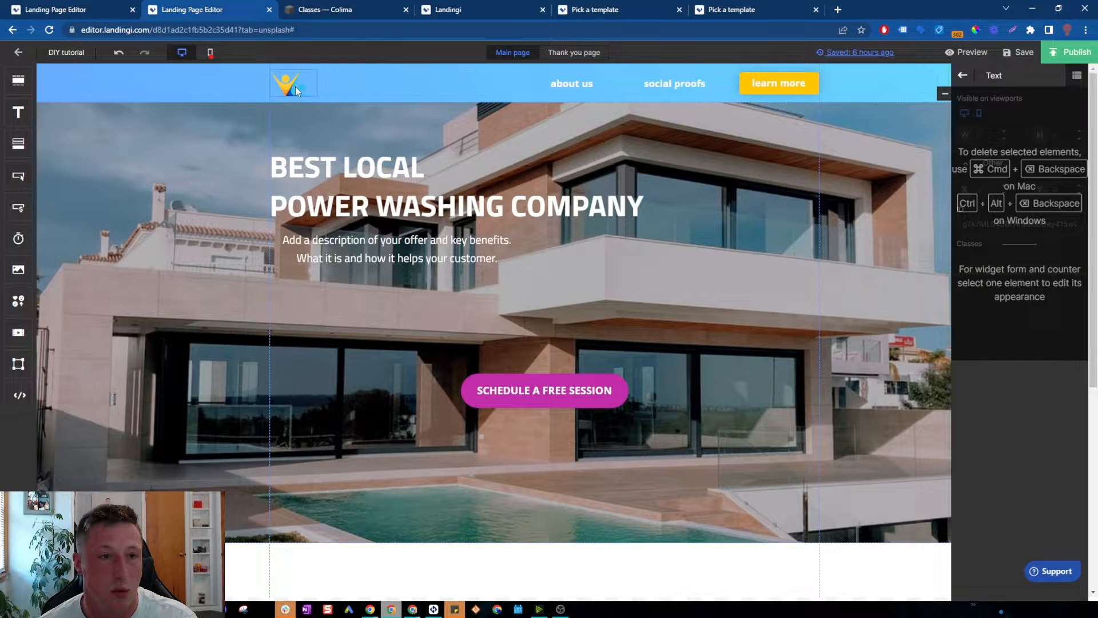
- Enlarge the header section to a height of 95 and scale up the logo to fill it
left_click(295, 87)
left_click(289, 99)
left_click_drag(269, 103, 328, 111)
left_click(290, 92)
left_click(388, 98)
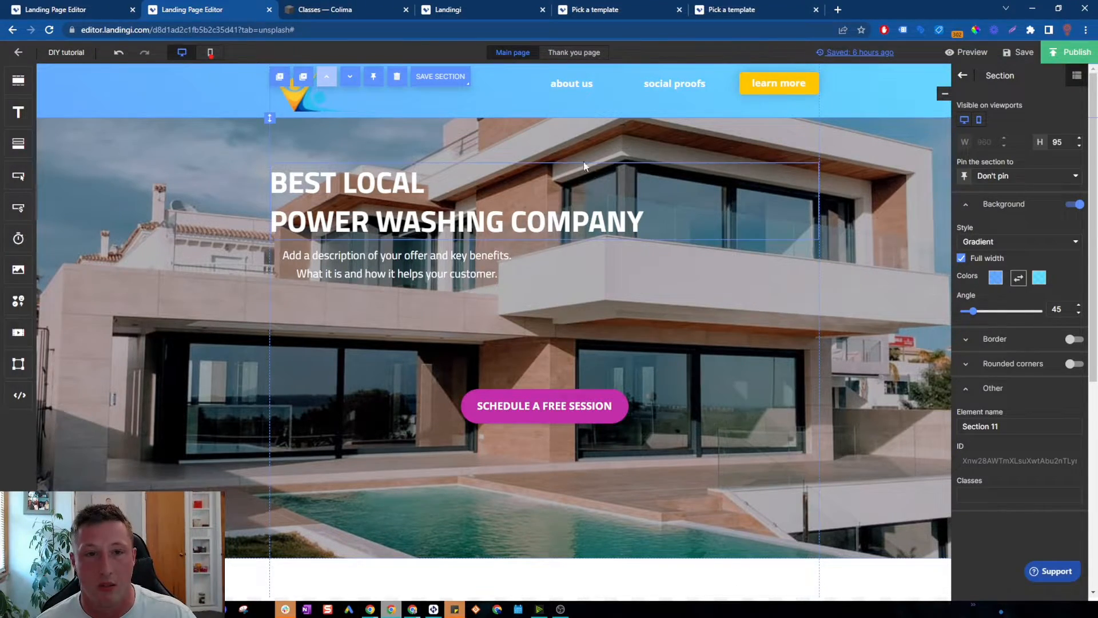
left_click(1004, 243)
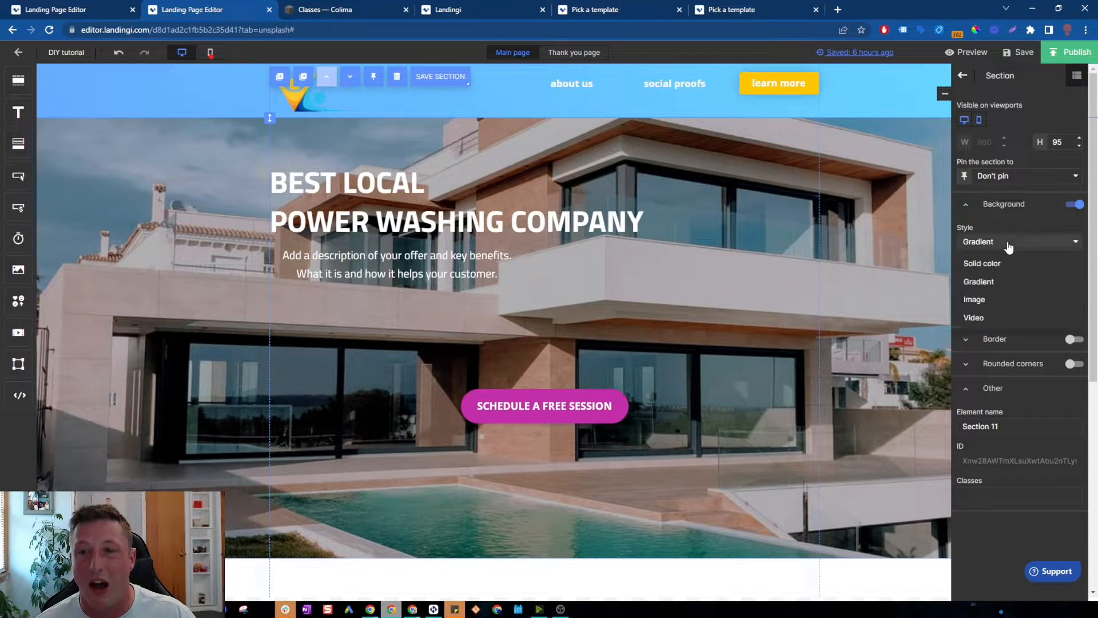
- Lower the three header buttons to line up with the logo and enlarge the "learn more" button to 204 by 55
left_click(776, 87)
left_click(674, 91)
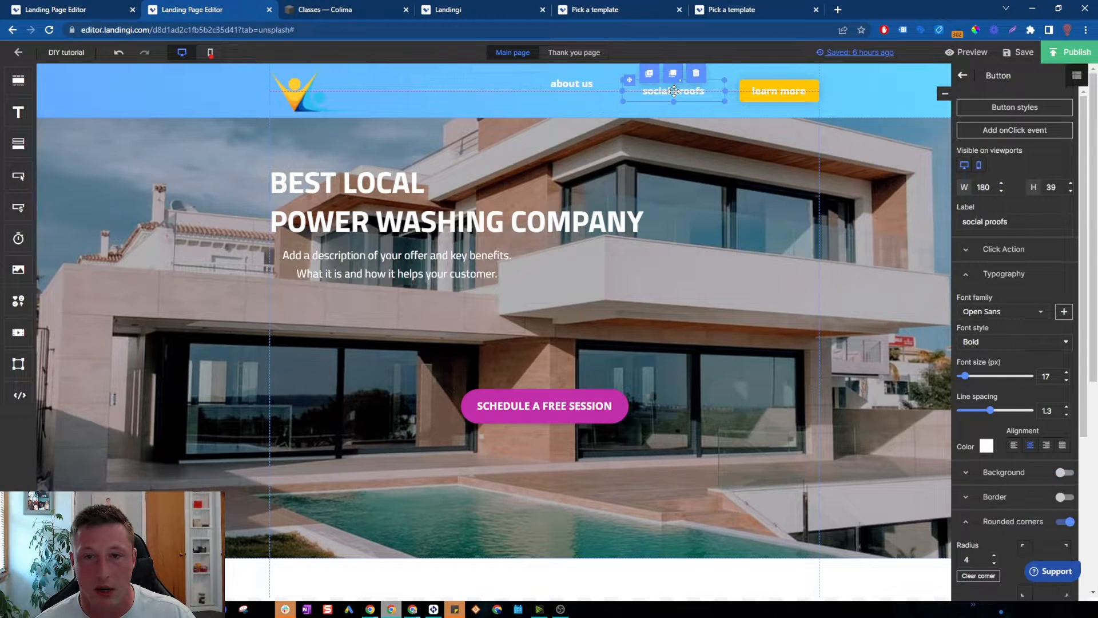
left_click_drag(589, 86, 587, 93)
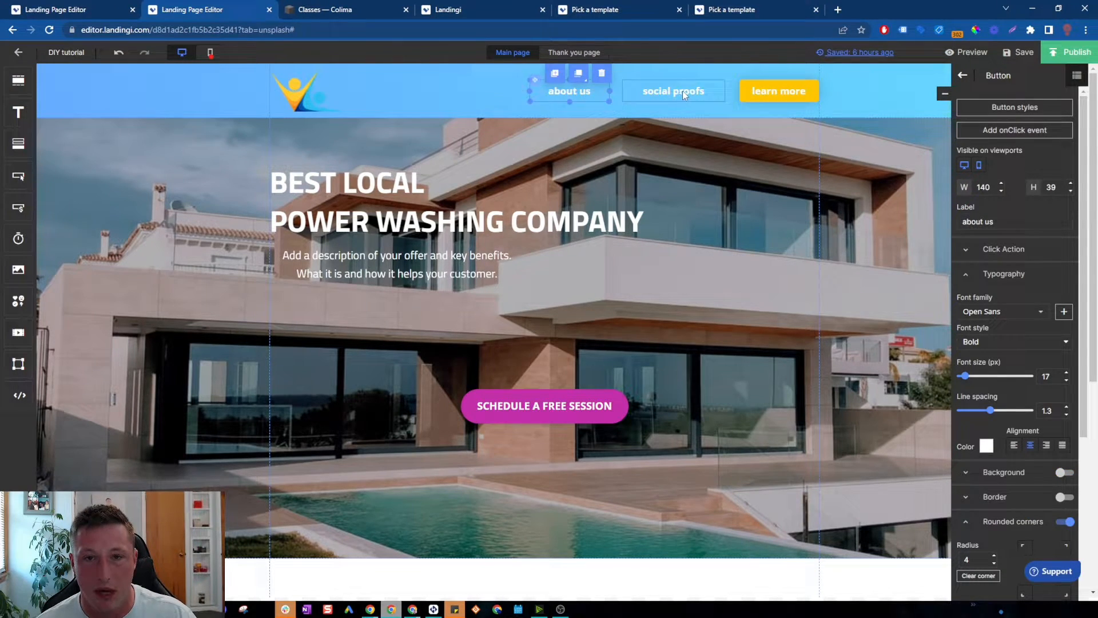
left_click_drag(683, 91, 668, 95)
left_click(773, 93)
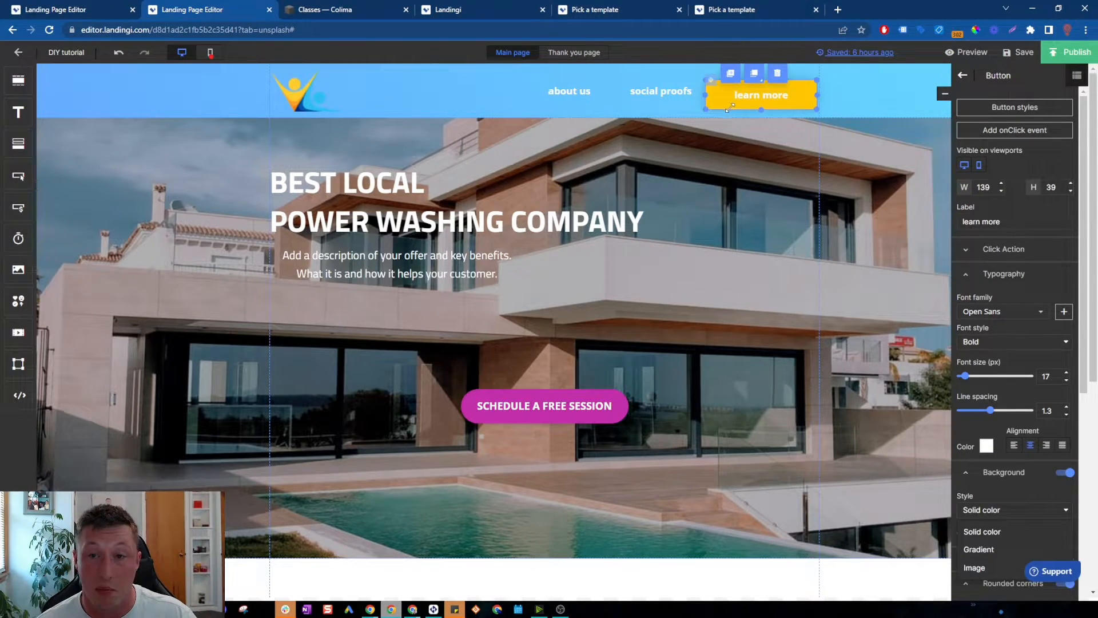
left_click_drag(737, 106, 738, 101)
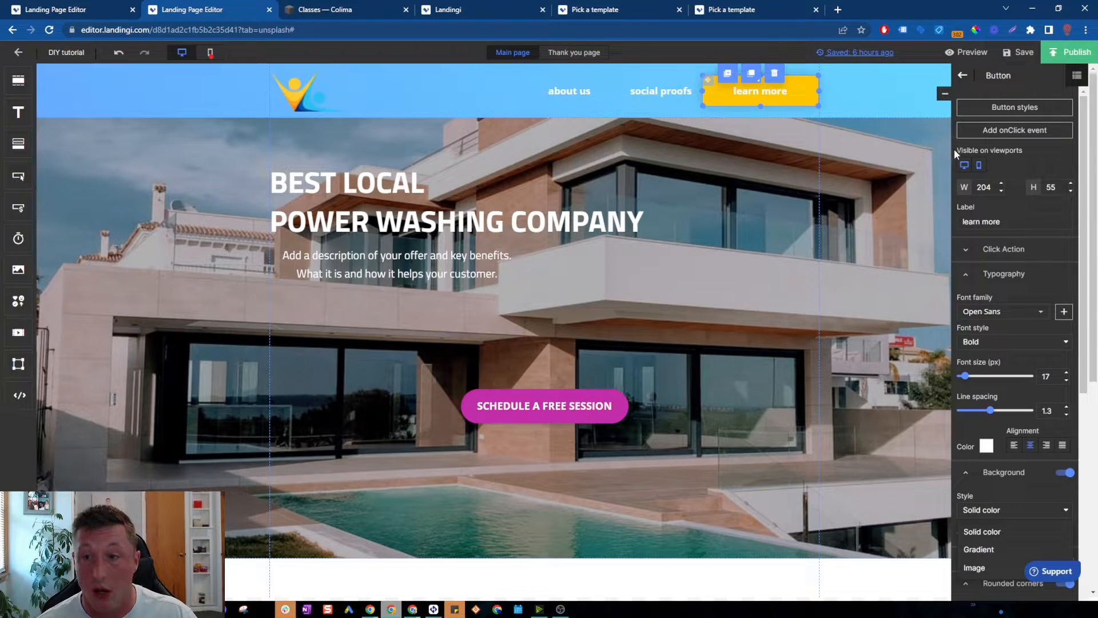
- Relabel the yellow "learn more" header button as "Get a Quote Now"
triple_click(1008, 217)
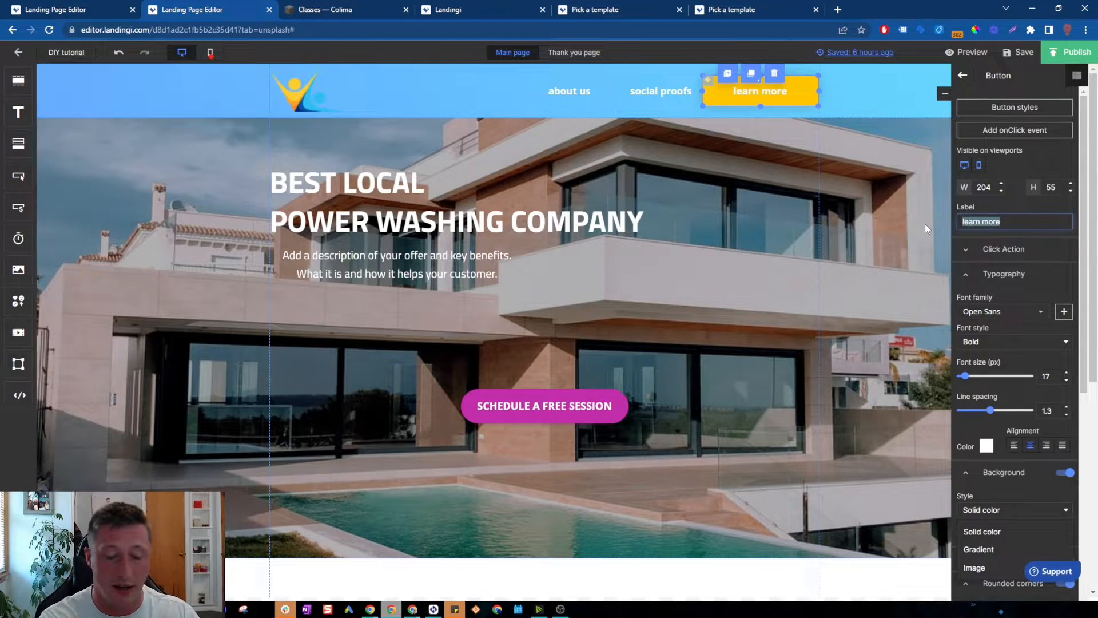
type("Get")
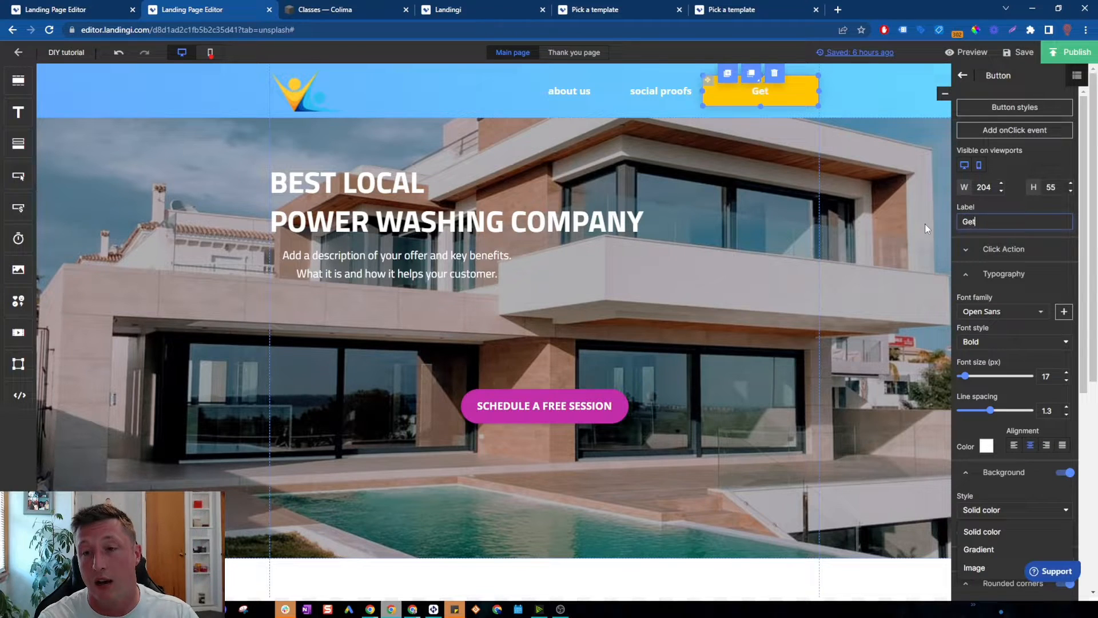
type(" a Guot")
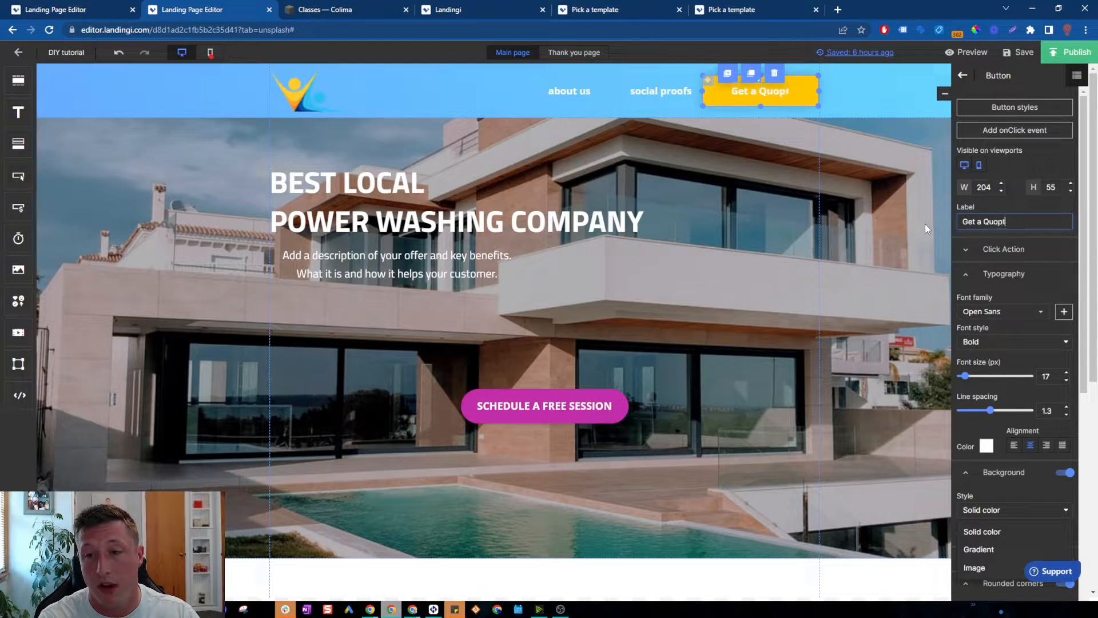
type("e Now")
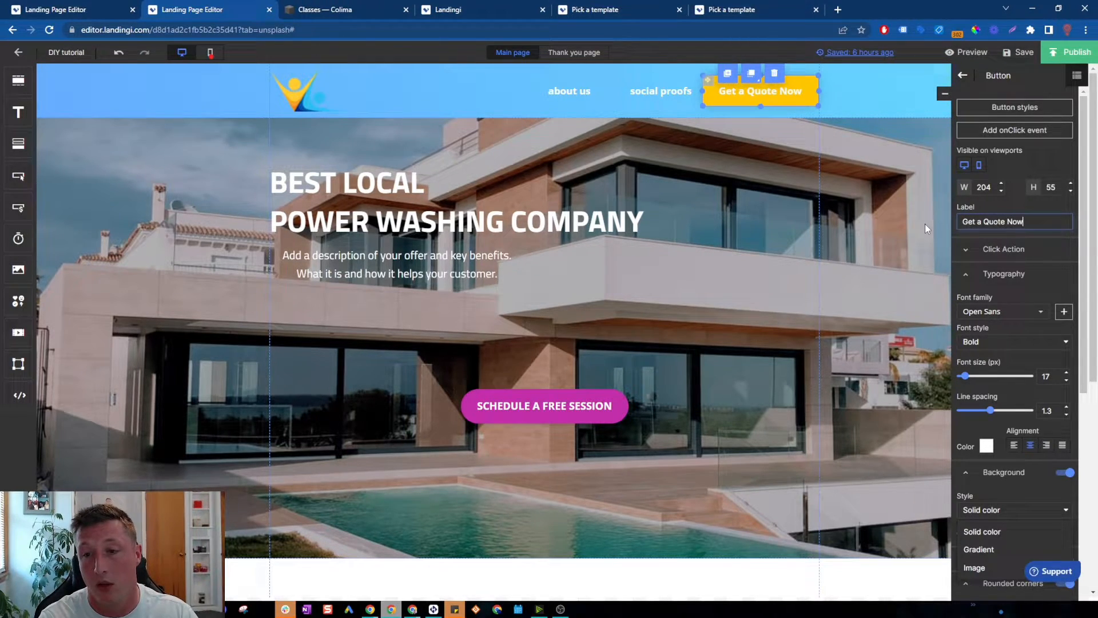
- Pin the header section to the top of the page and move the headline and description down clear of it
left_click(831, 102)
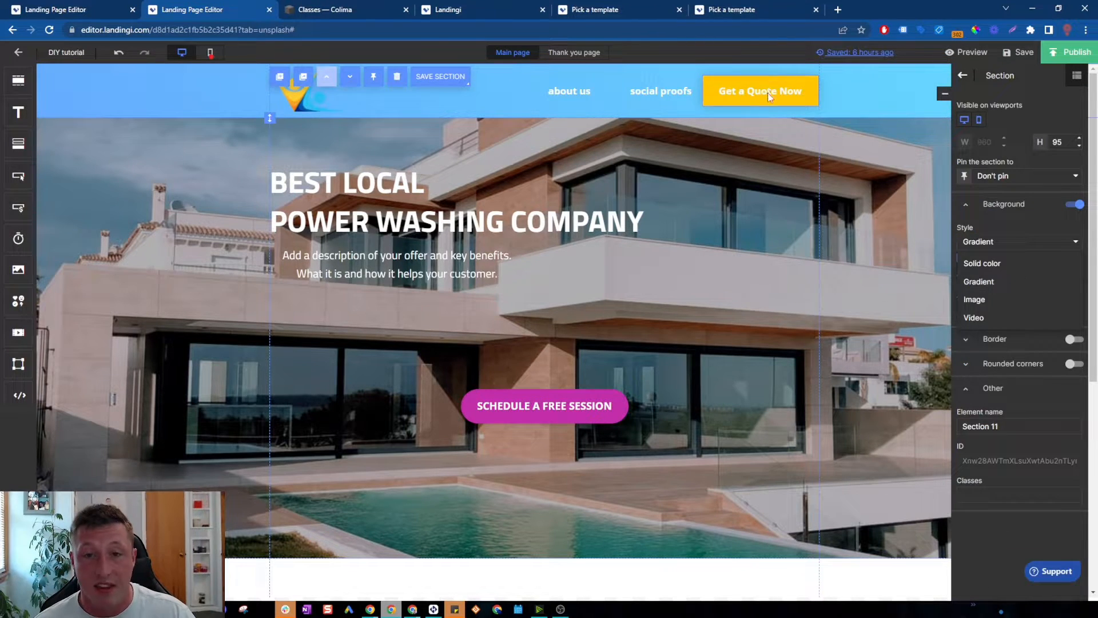
left_click(373, 76)
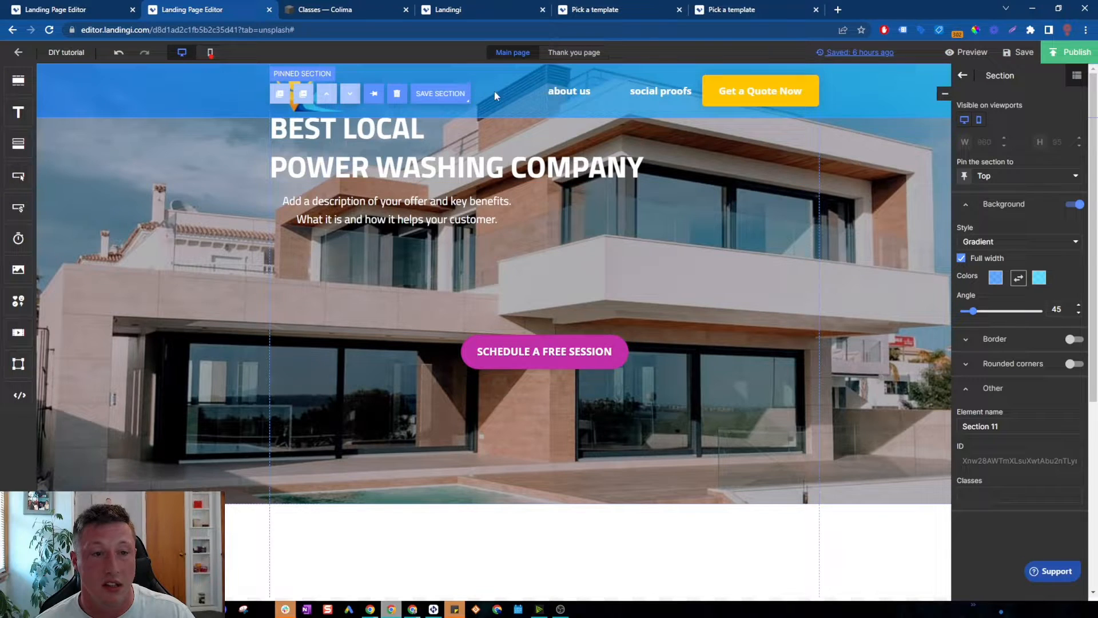
left_click(415, 222)
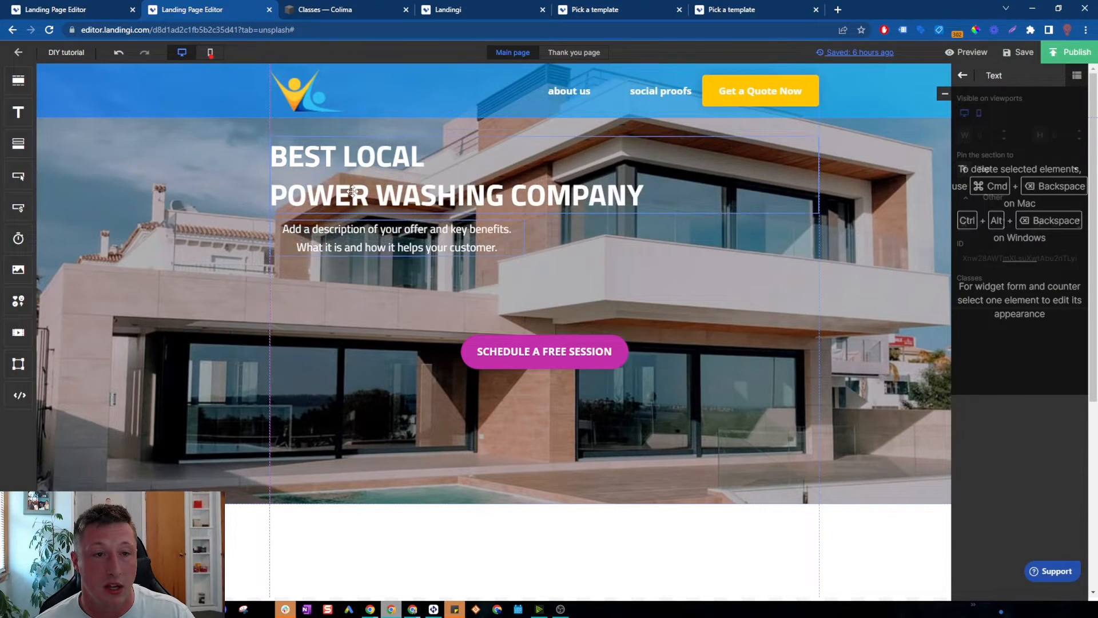
- Set the hero section's background image position to top center
left_click(602, 255)
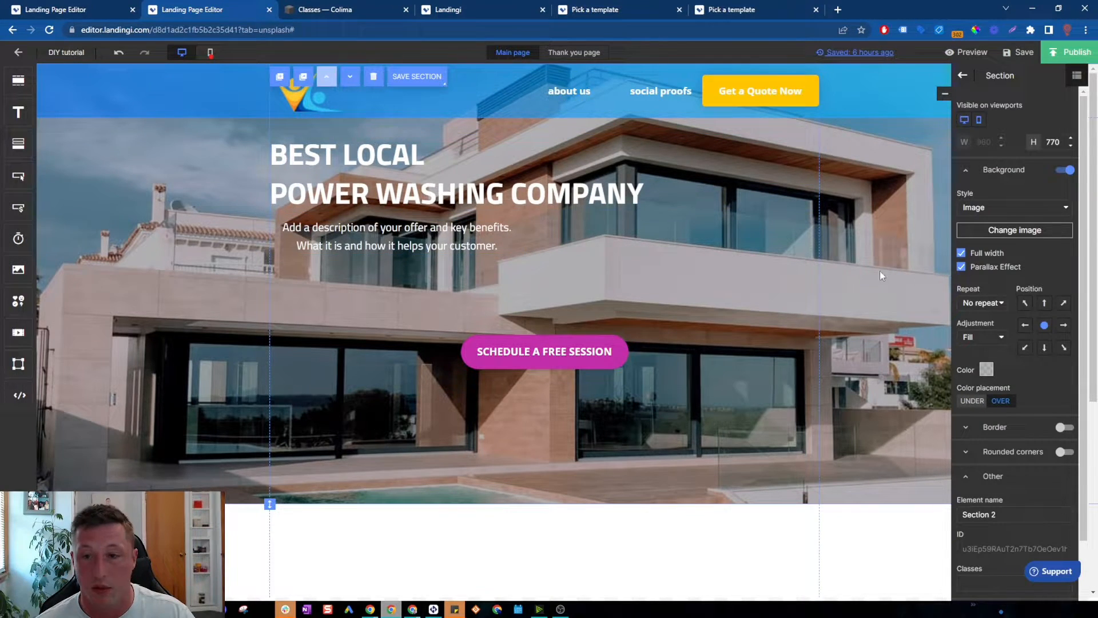
left_click(1040, 350)
left_click(1045, 306)
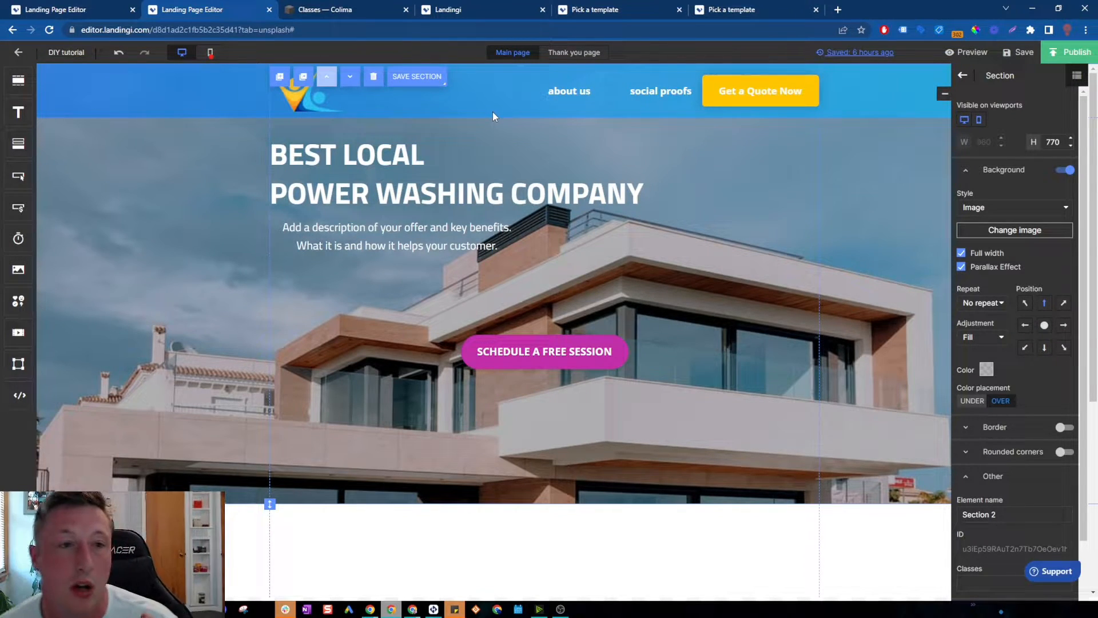
- Unpin the header section and delete its "about us" button
left_click(481, 98)
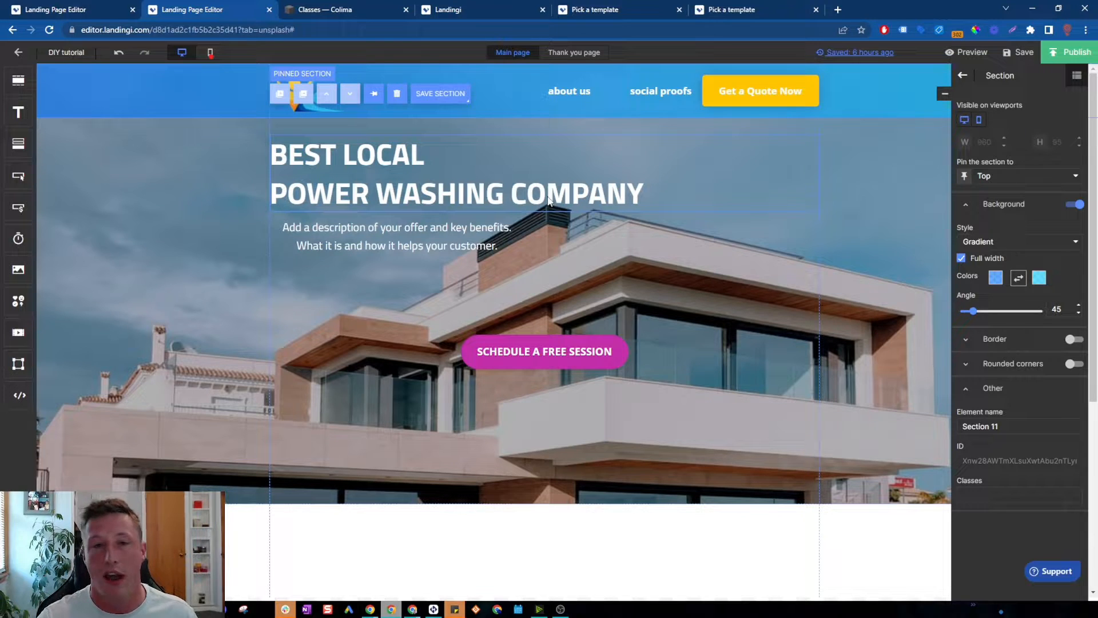
left_click(583, 93)
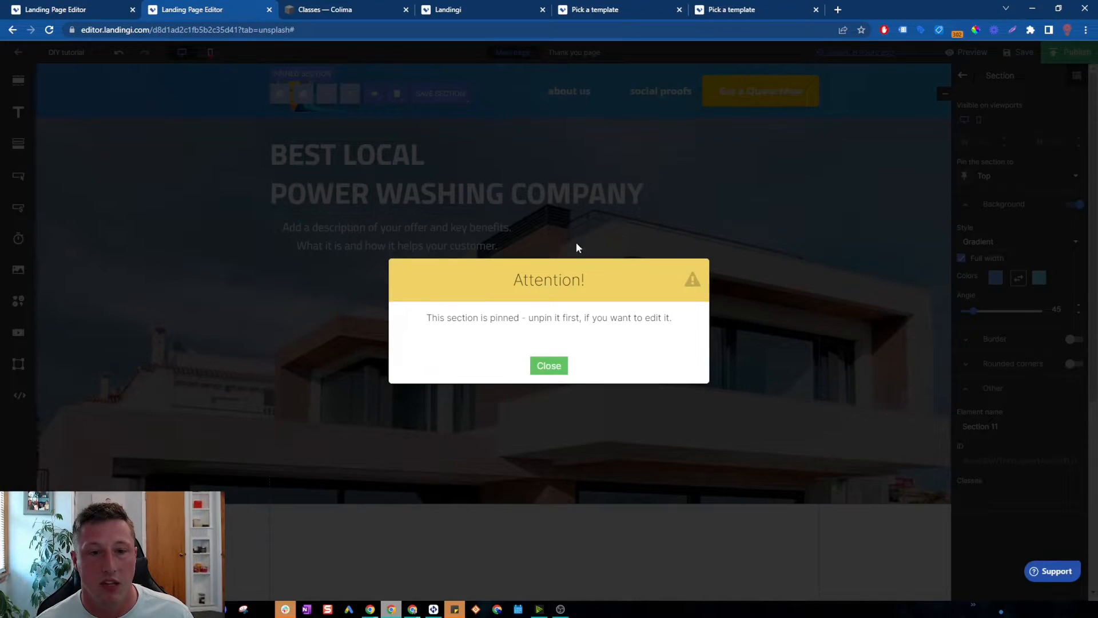
left_click(549, 362)
left_click(374, 94)
left_click(553, 93)
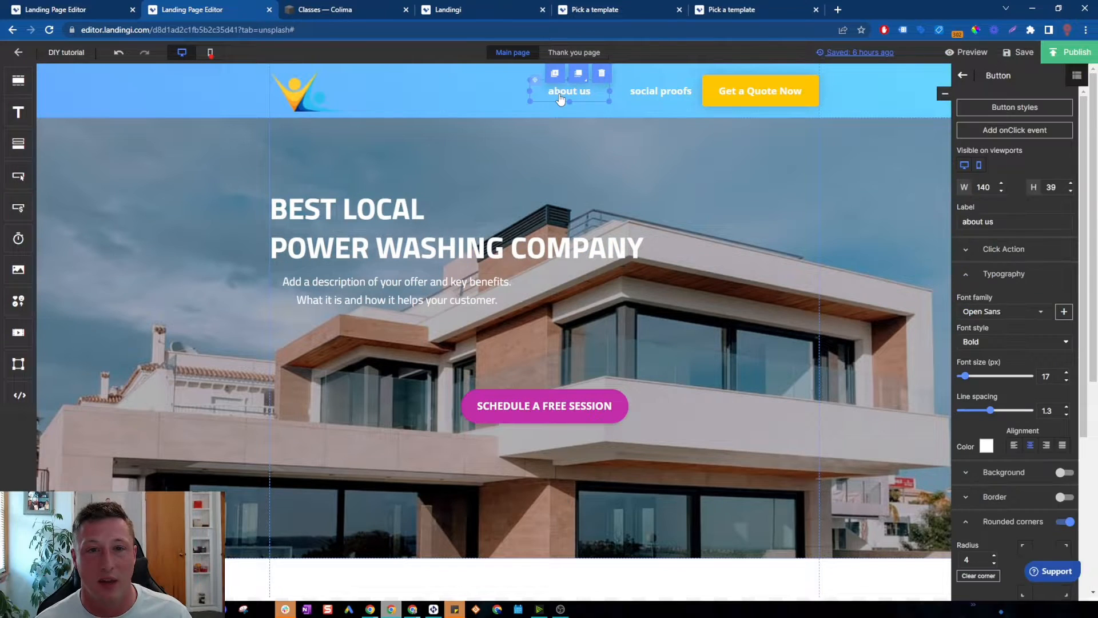
left_click(602, 76)
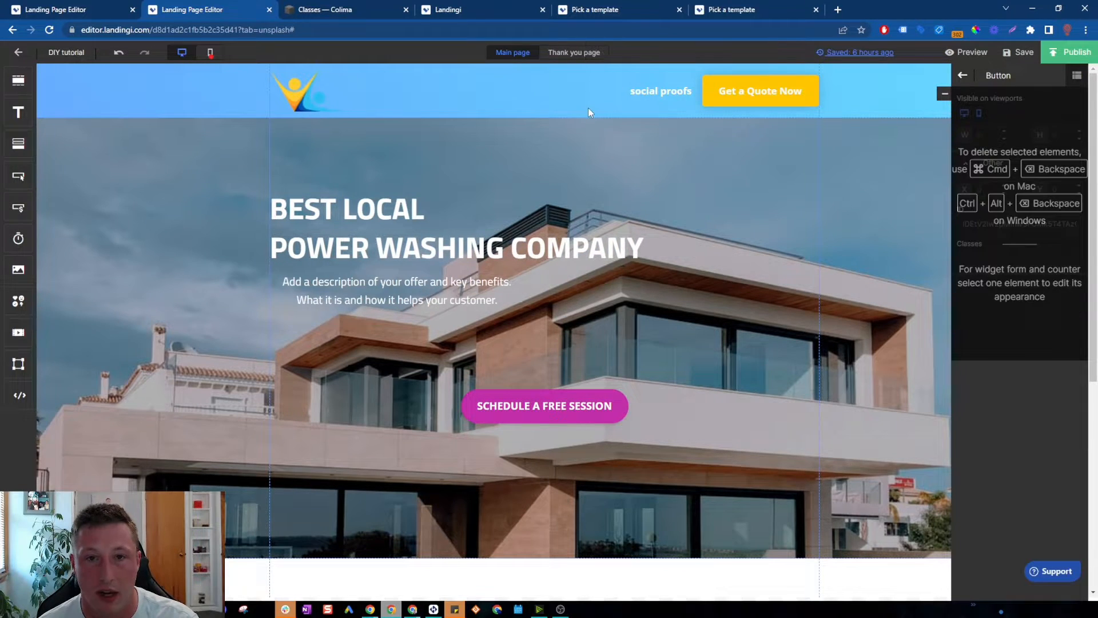
- Shift the "social proofs" header button slightly away from the quote button and relabel it "Call Us Now!"
left_click(641, 96)
left_click_drag(1032, 225, 885, 221)
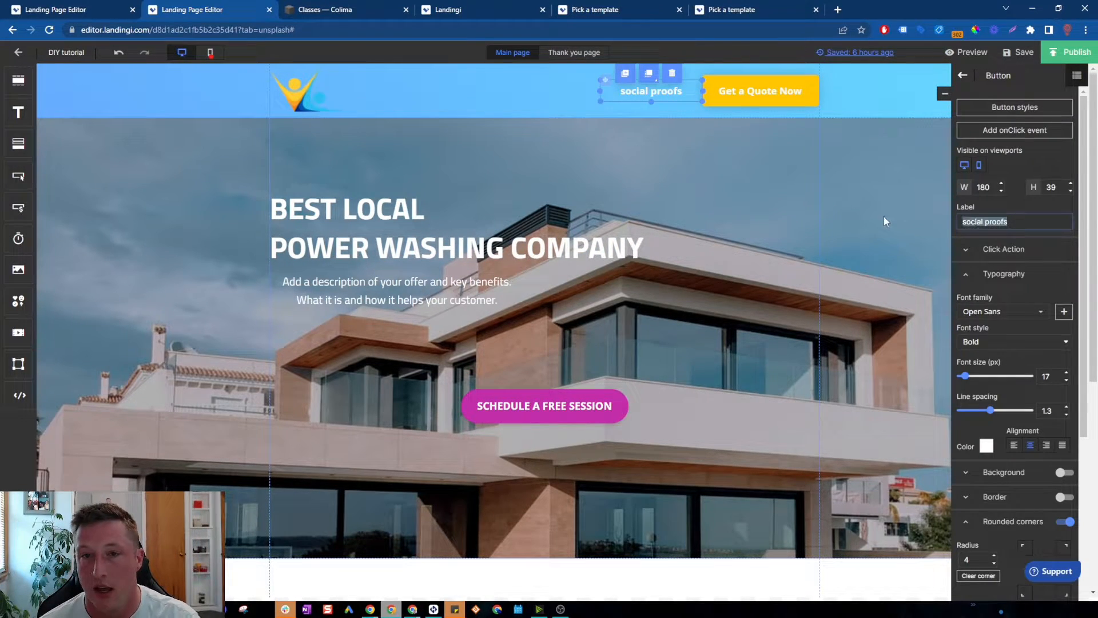
type("Call ")
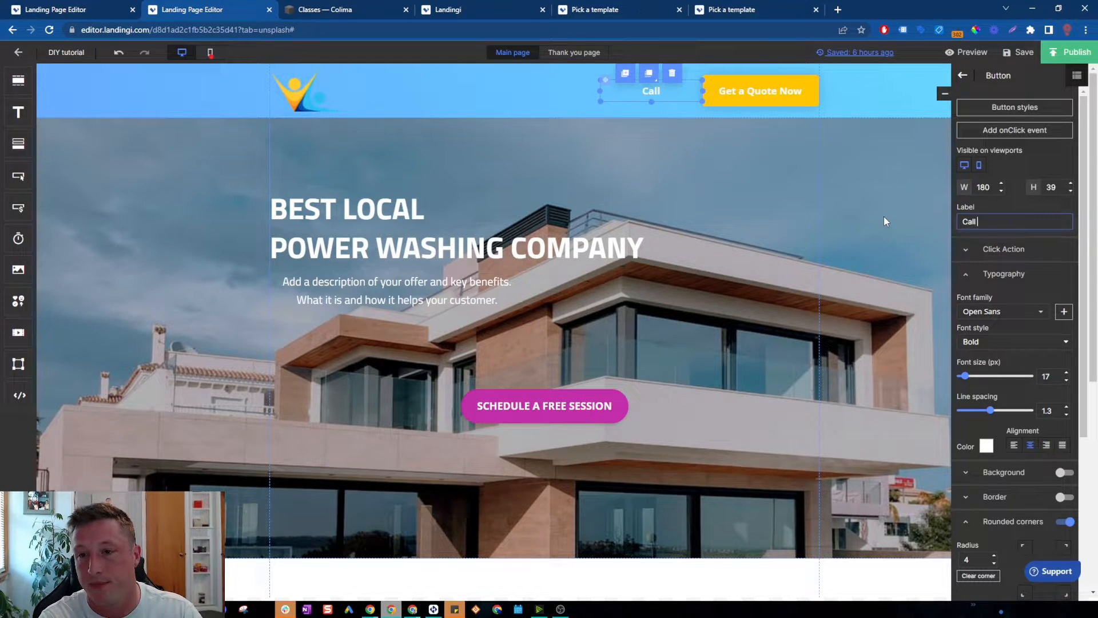
type("Us Now!")
- Pin the edited header section to the top again and check it while scrolling the page
left_click(485, 83)
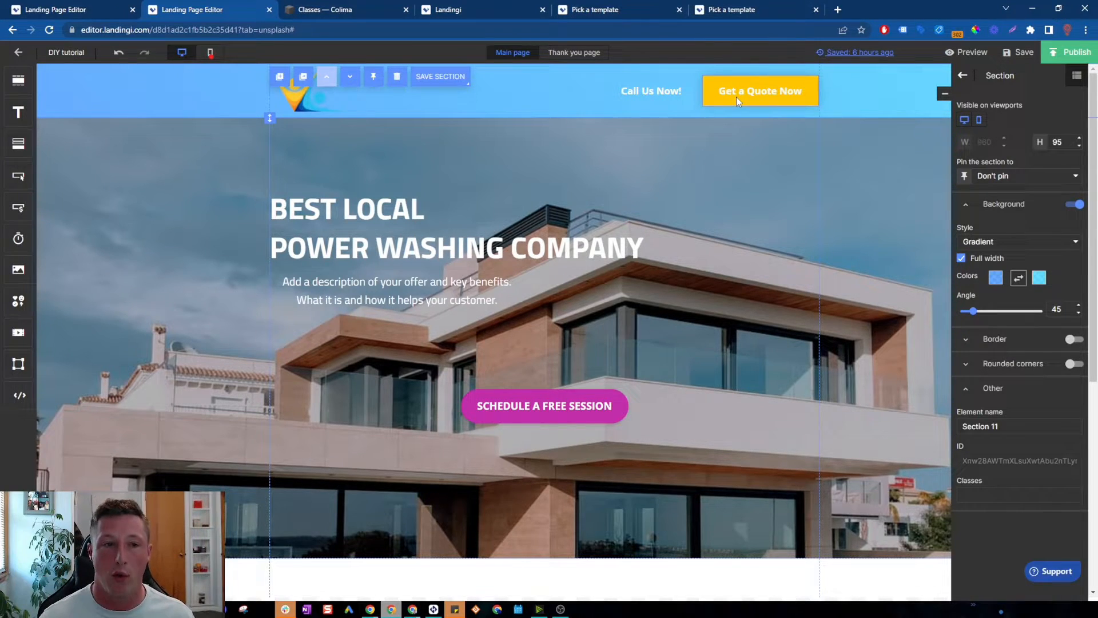
scroll(595, 139, "down", 4)
scroll(478, 125, "up", 4)
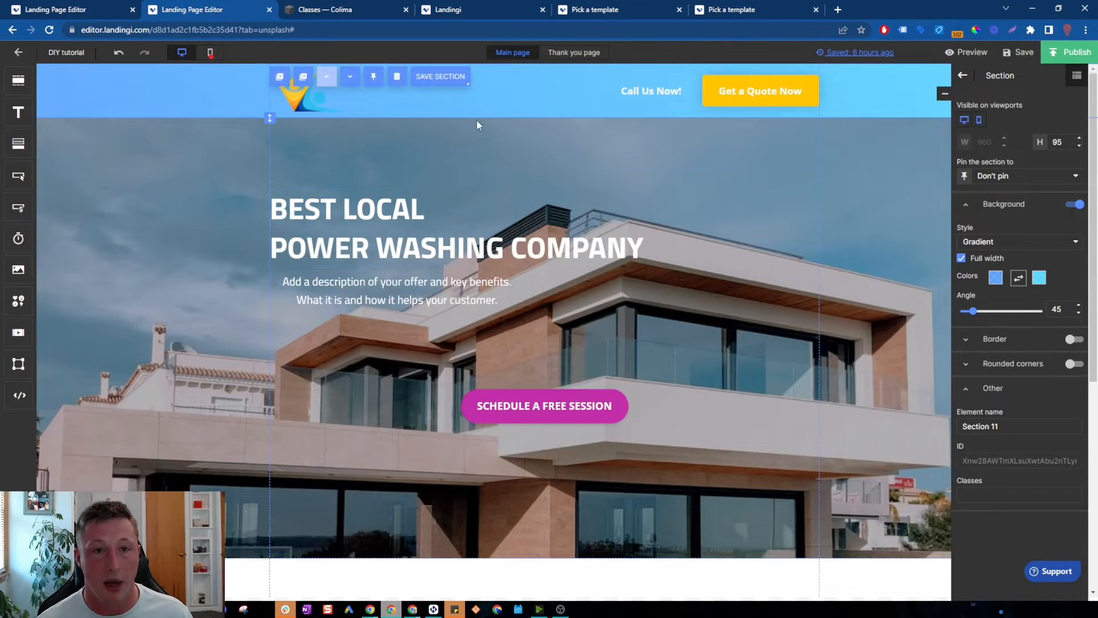
left_click(373, 76)
scroll(594, 143, "down", 3)
scroll(611, 183, "up", 2)
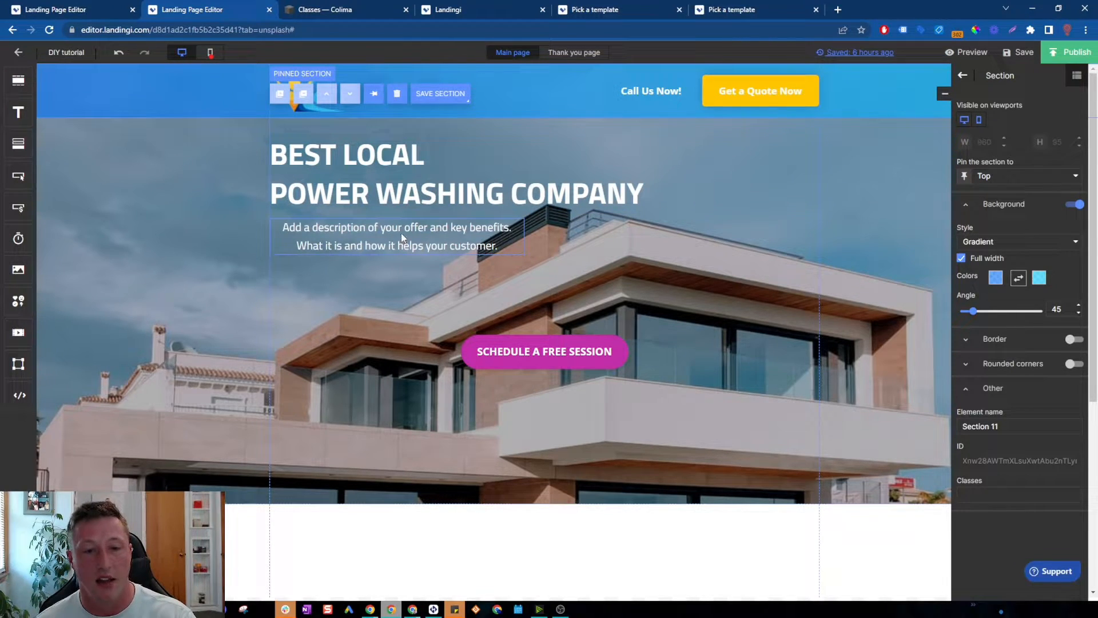
- Recolor the "SCHEDULE A FREE SESSION" button's background to yellow #edbe00 and move the button down and to the right in the hero section
left_click(540, 349)
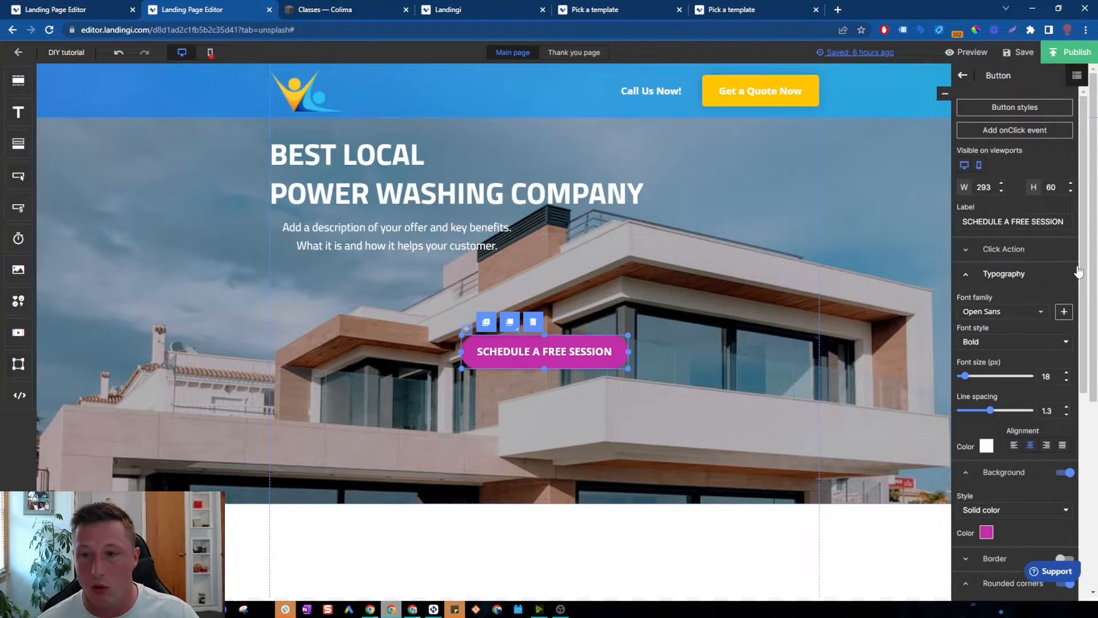
left_click(986, 532)
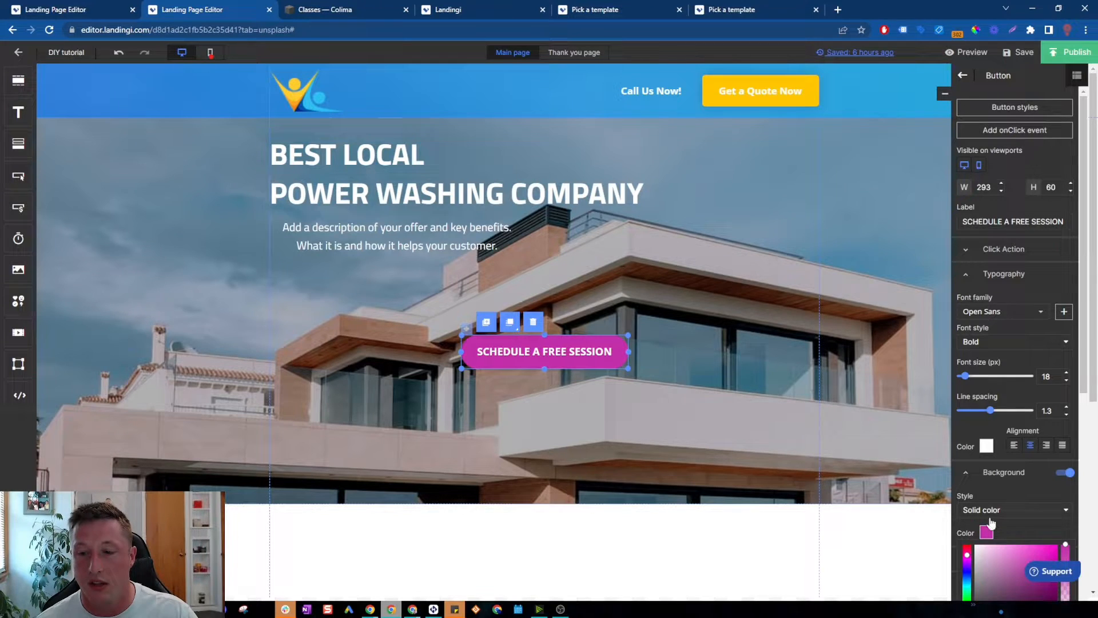
scroll(986, 523, "down", 2)
left_click(967, 458)
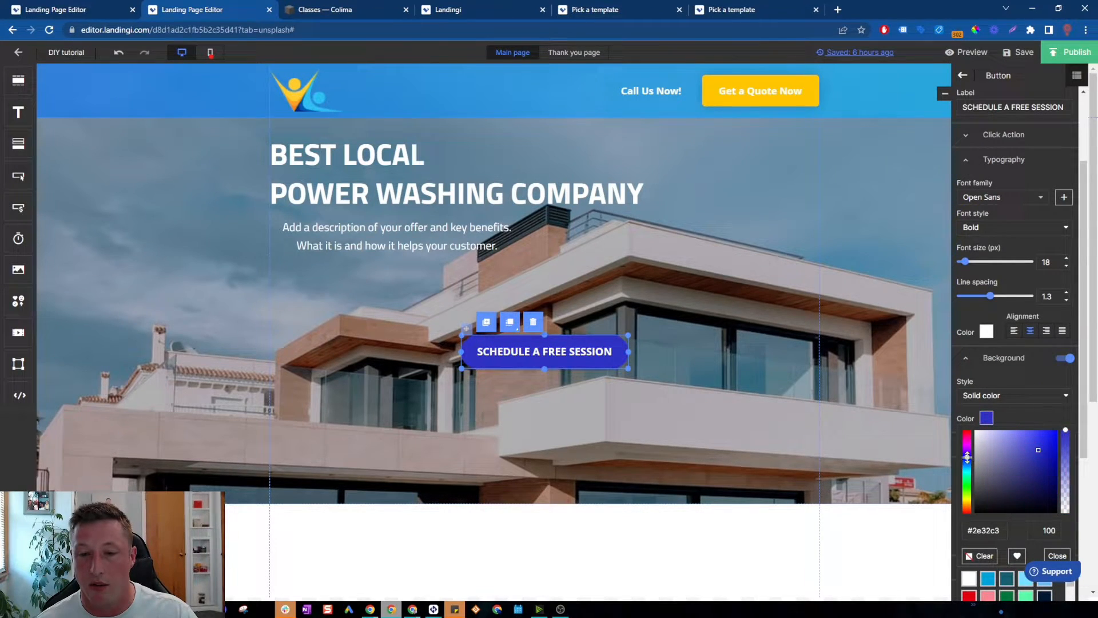
left_click_drag(1037, 453, 1056, 453)
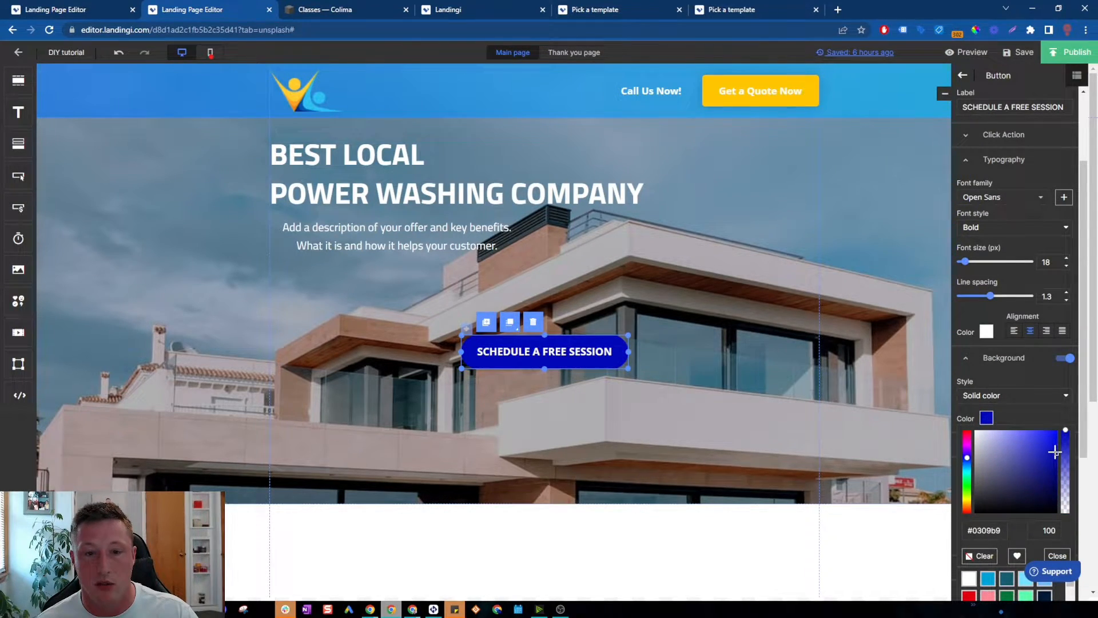
left_click_drag(967, 460, 968, 501)
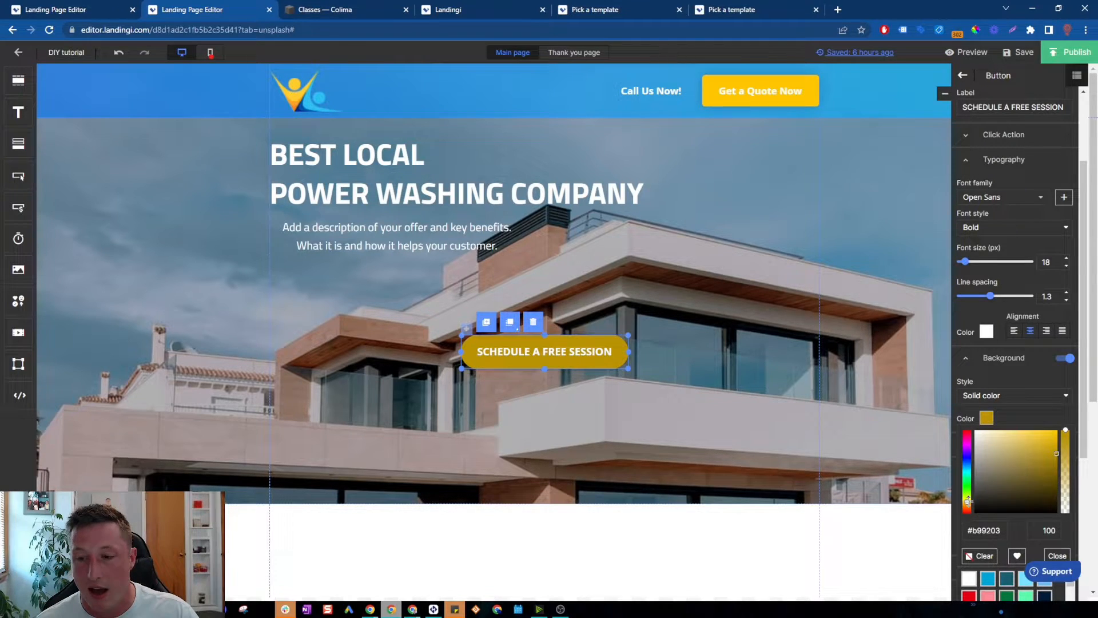
left_click_drag(1054, 450, 1060, 435)
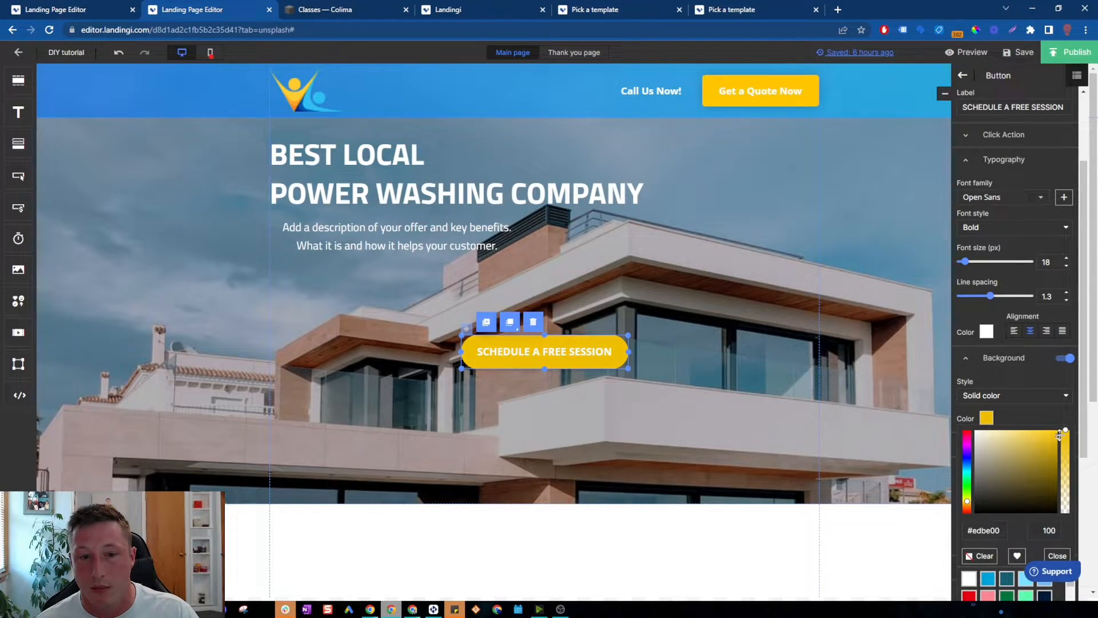
left_click(639, 378)
left_click_drag(584, 355, 685, 406)
- Add a countdown counter above the hero button and apply the style with purple-to-pink gradient squares
left_click_drag(19, 237, 474, 301)
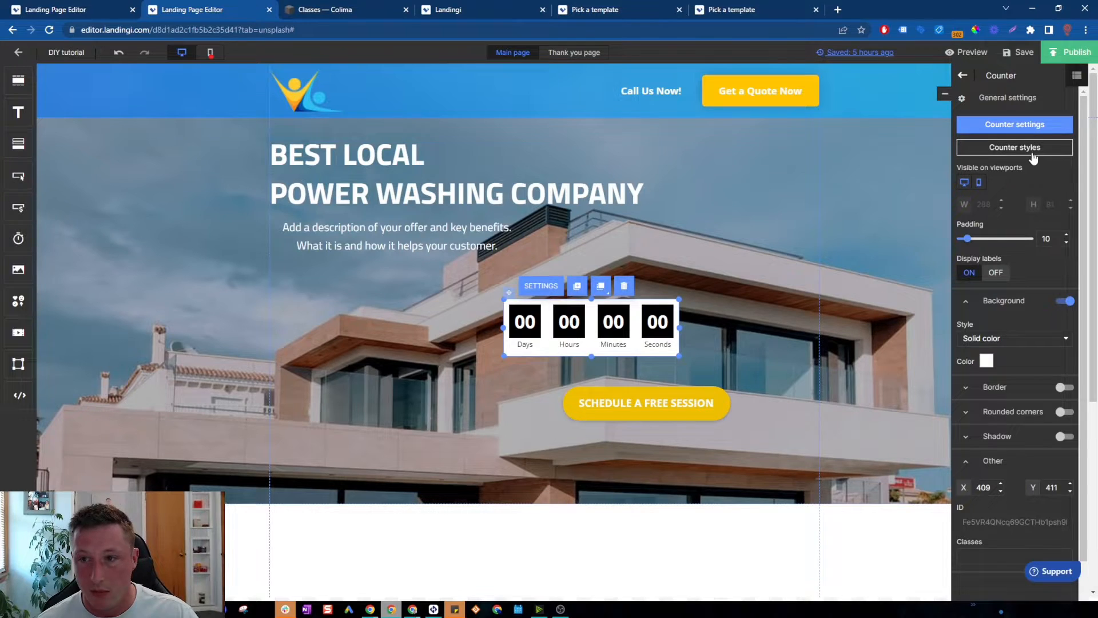
left_click(1015, 147)
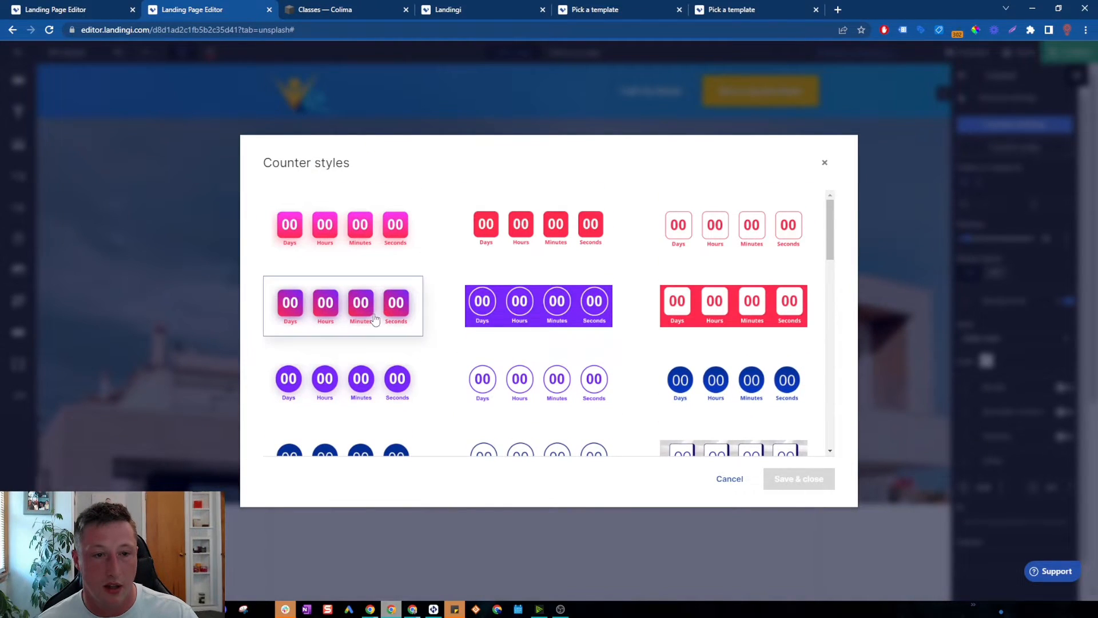
left_click(371, 318)
left_click(787, 483)
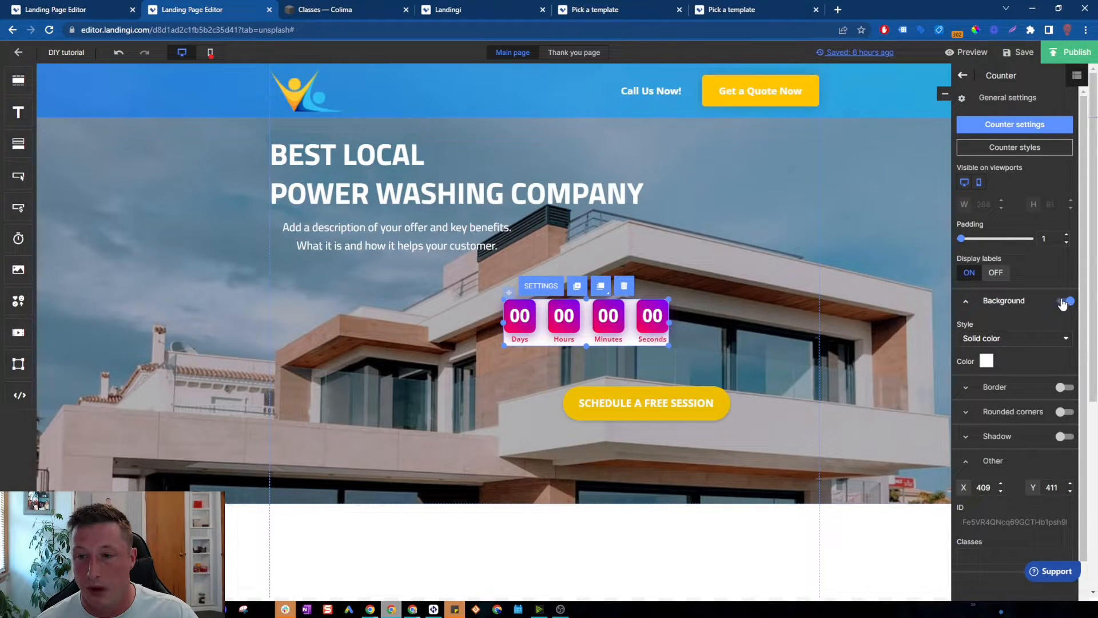
- Turn off the counter's background and center the counter directly above the "SCHEDULE A FREE SESSION" button
left_click(1025, 342)
left_click(1029, 340)
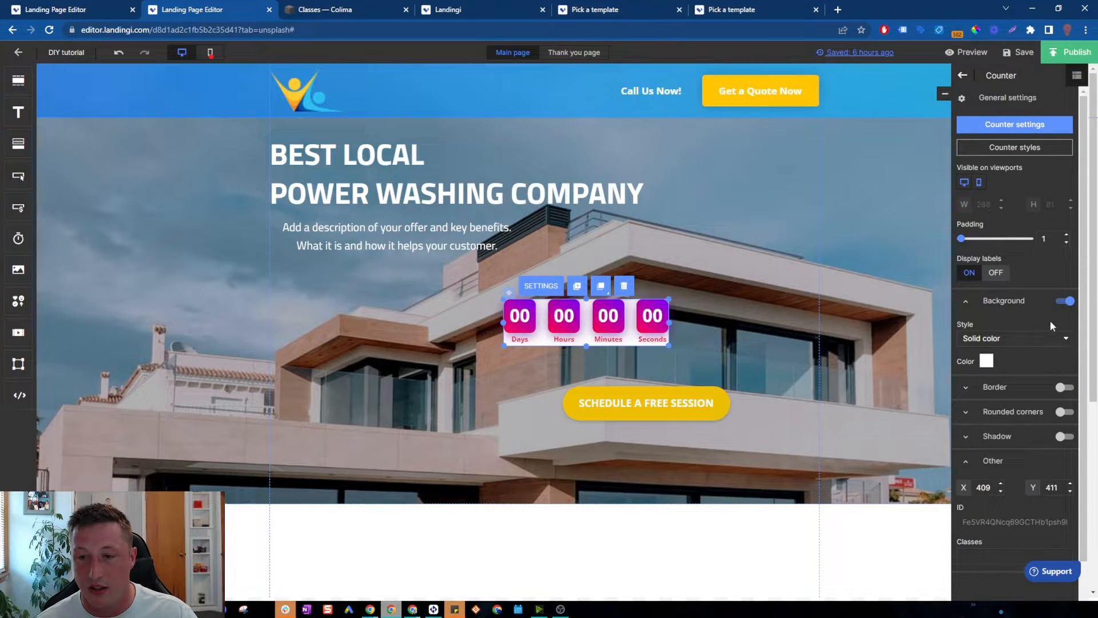
left_click(1065, 301)
left_click_drag(630, 326, 685, 350)
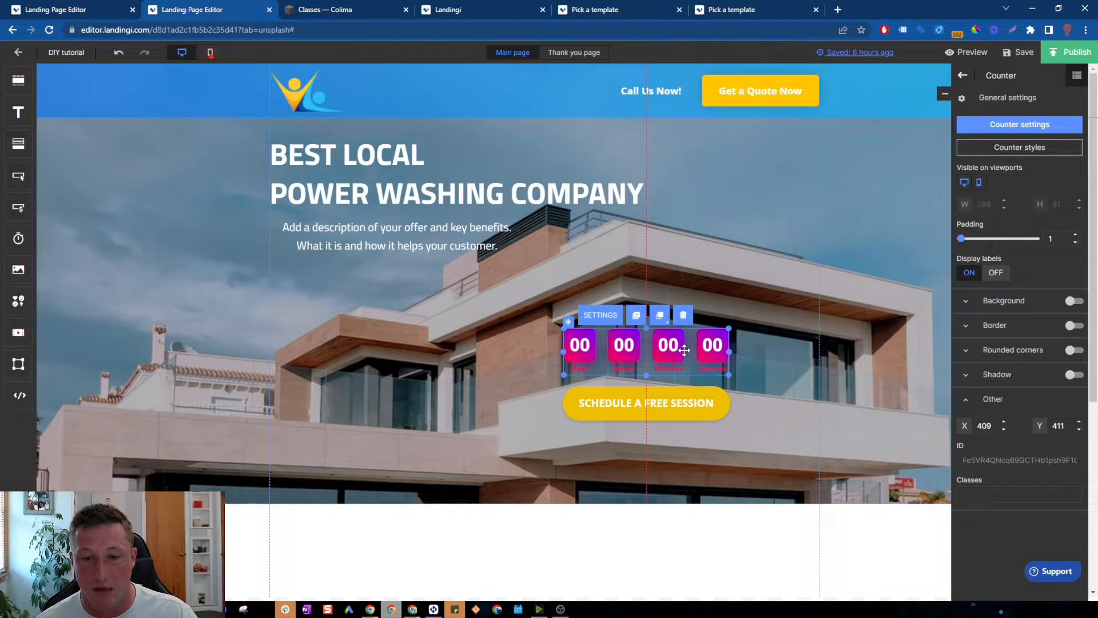
- Add a 357 × 288 light grey box to the hero section, send it to the back and position it behind the counter and button
left_click(714, 292)
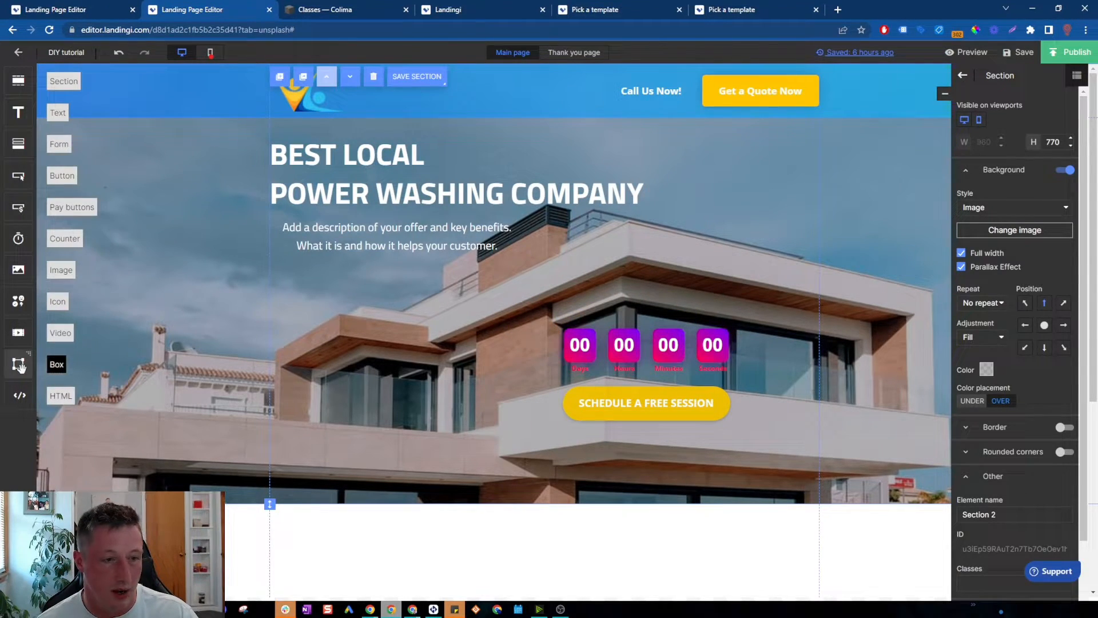
left_click_drag(19, 364, 527, 361)
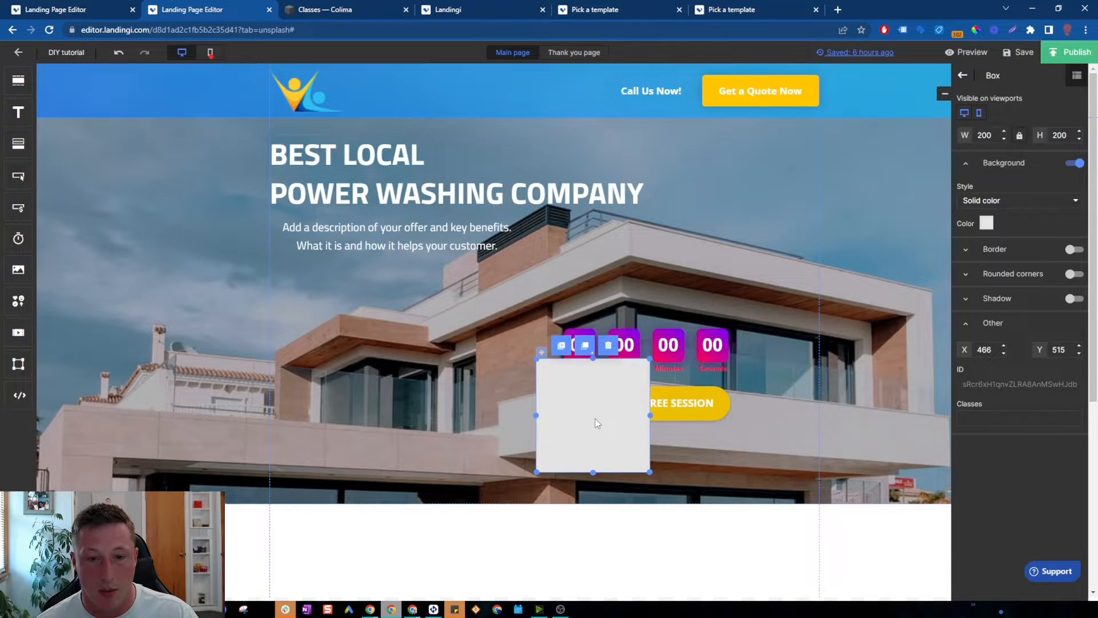
left_click_drag(595, 418, 606, 354)
left_click_drag(718, 435, 761, 434)
left_click_drag(712, 377, 744, 382)
left_click(606, 283)
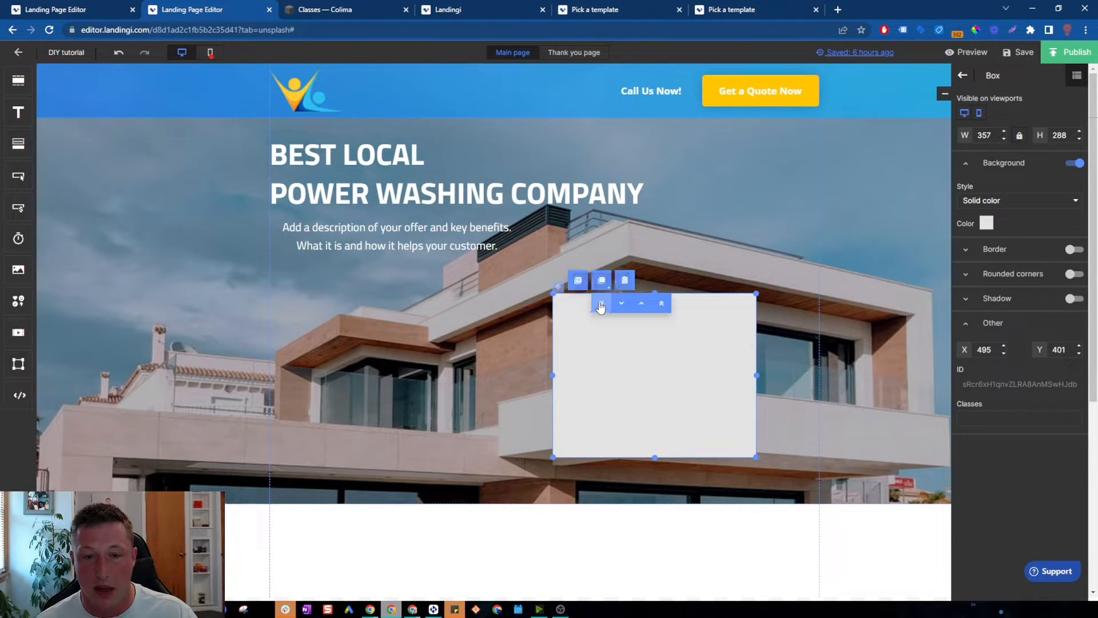
left_click(601, 306)
left_click_drag(744, 313, 736, 298)
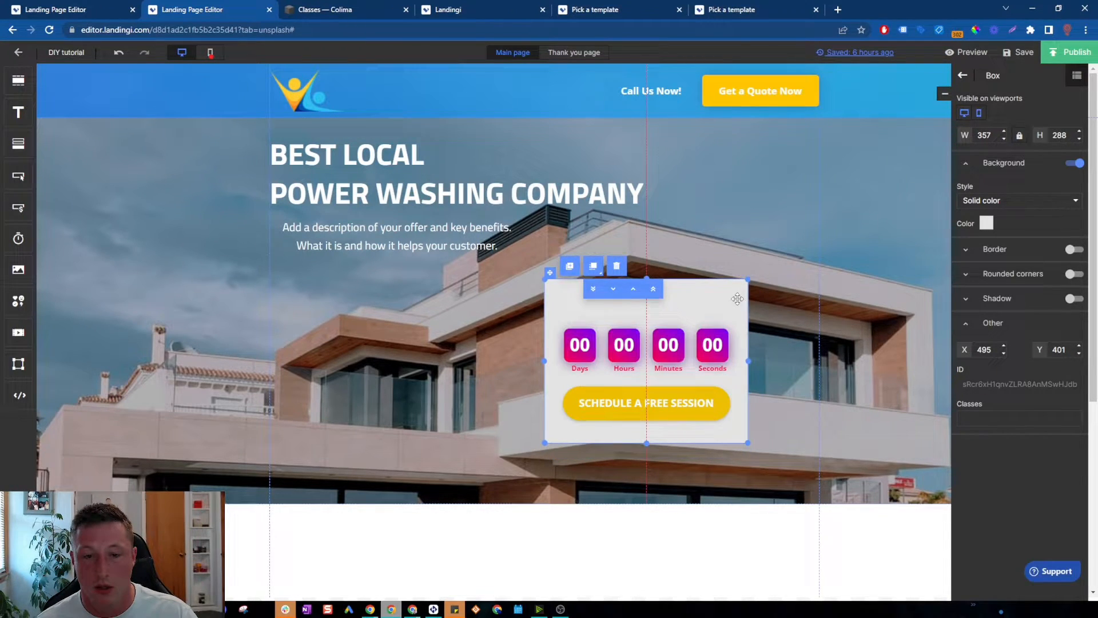
- Give the box a 4 px dark navy border on all sides
left_click(1073, 250)
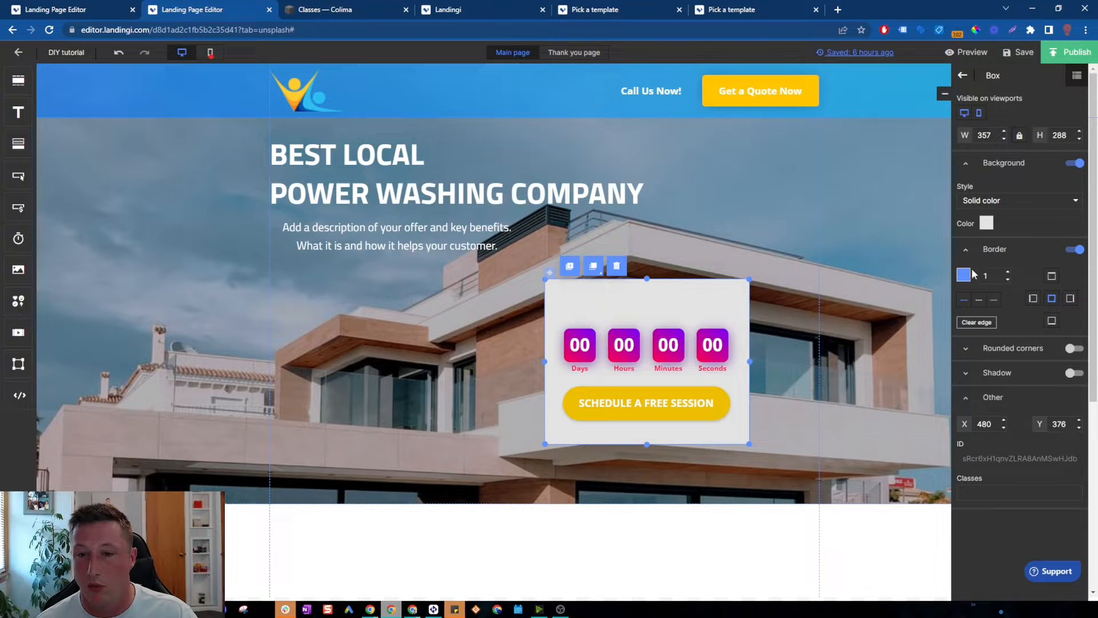
left_click(1008, 273)
left_click(1008, 272)
left_click(1008, 273)
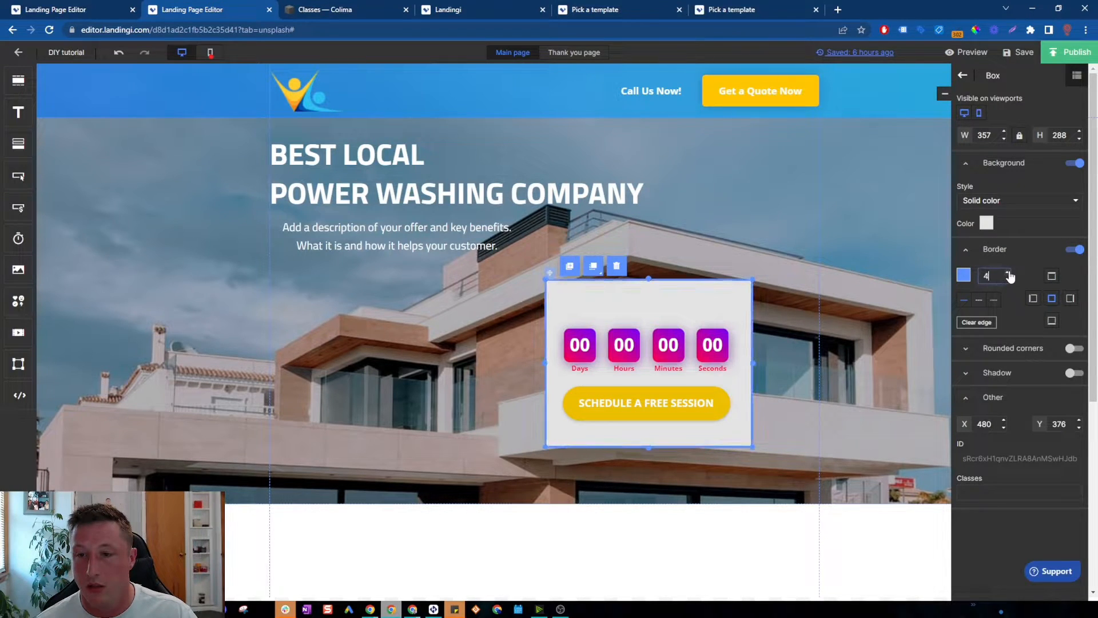
left_click(964, 275)
left_click(1044, 357)
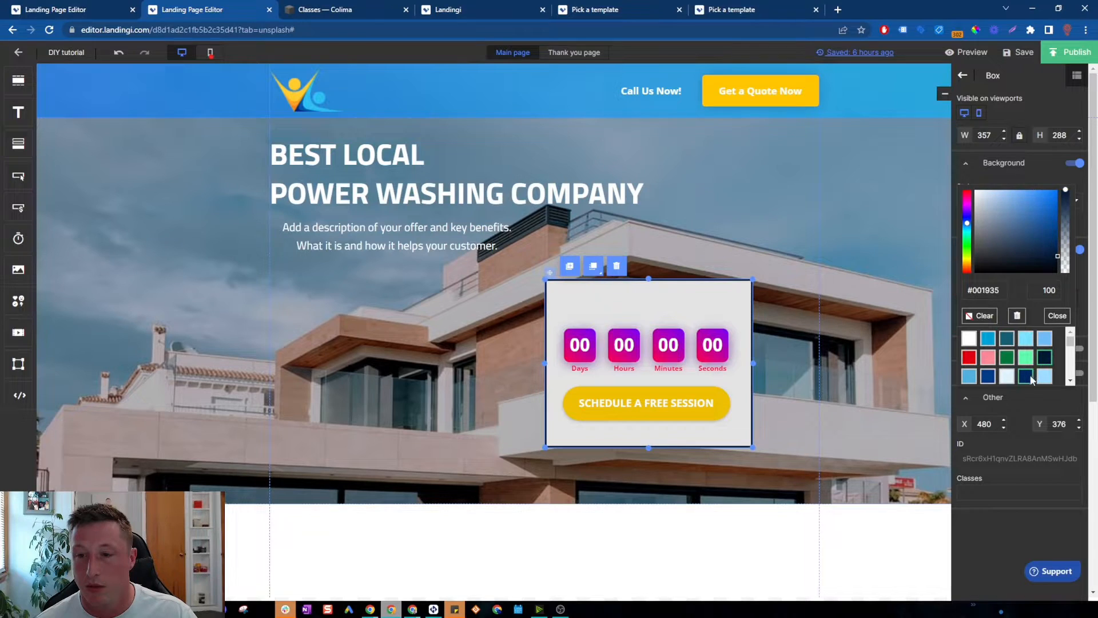
left_click(1045, 355)
- Round the box's corners with a radius of 20 and move the box slightly up around the counter and button
left_click(1070, 349)
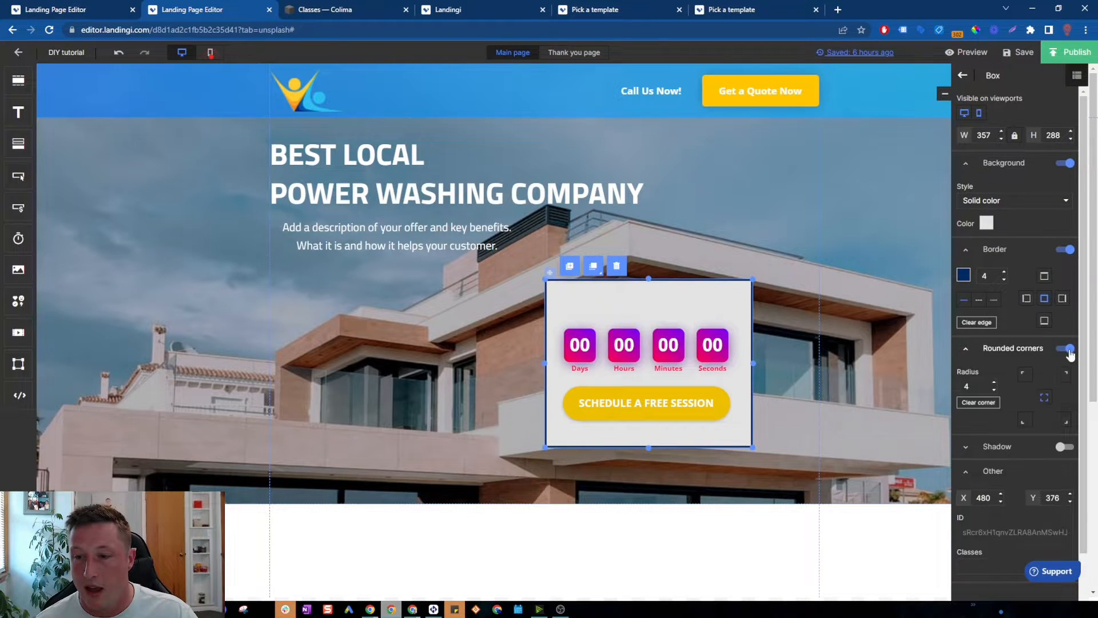
left_click(994, 383)
left_click(994, 383)
left_click(994, 384)
left_click(994, 383)
left_click(994, 383)
left_click(791, 243)
left_click_drag(727, 304, 727, 293)
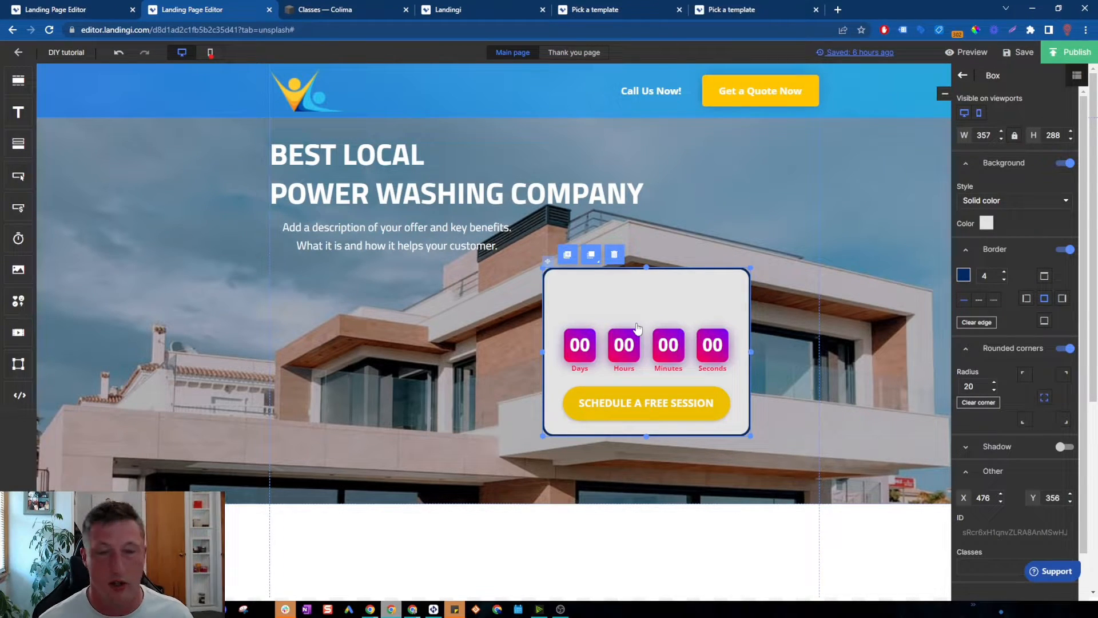
- Change the "SCHEDULE A FREE SESSION" button's label to "Get a Quote"
left_click(688, 413)
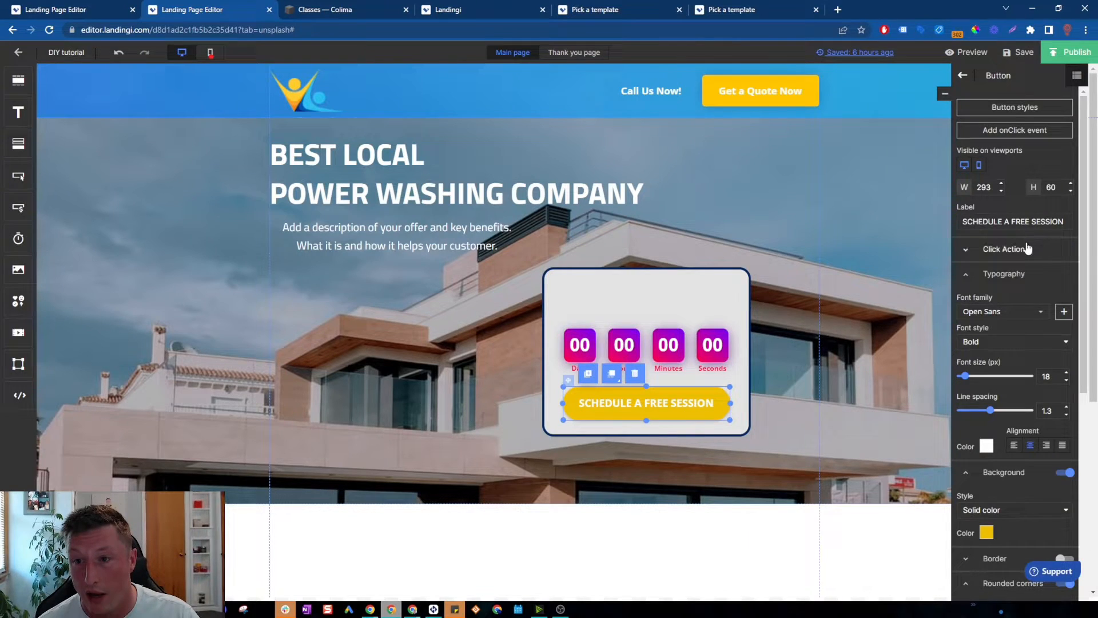
triple_click(1050, 222)
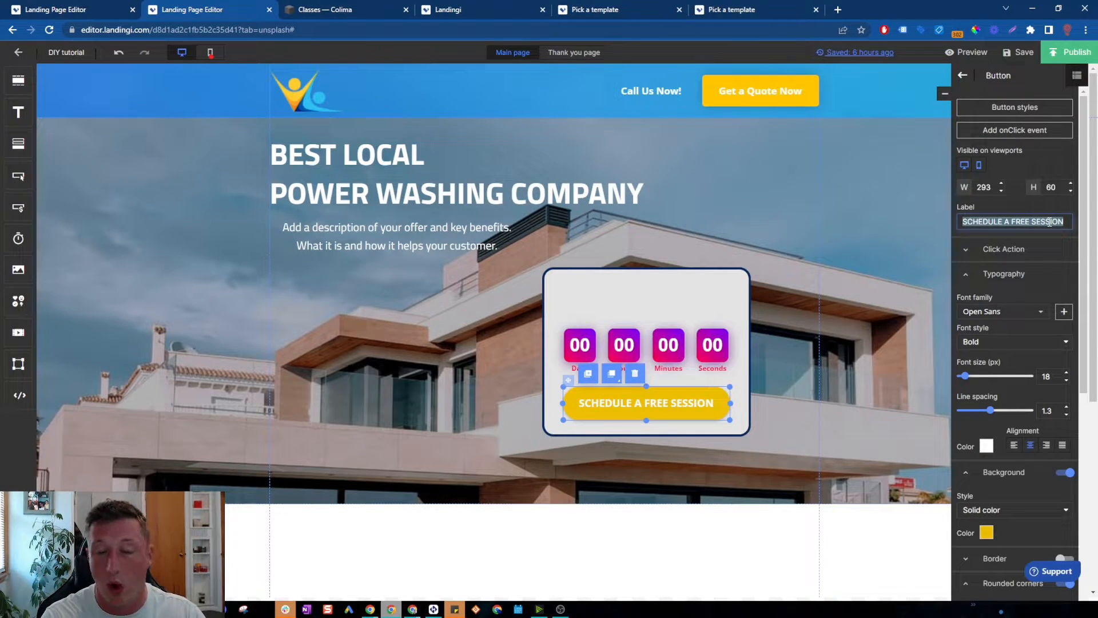
type("Get a Quote")
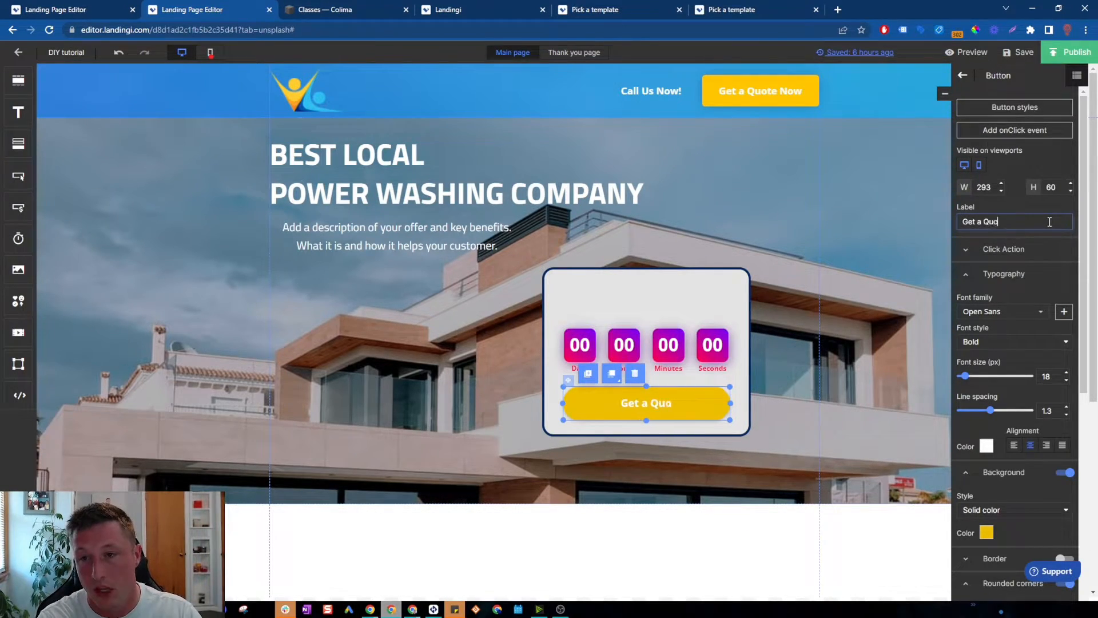
left_click(811, 296)
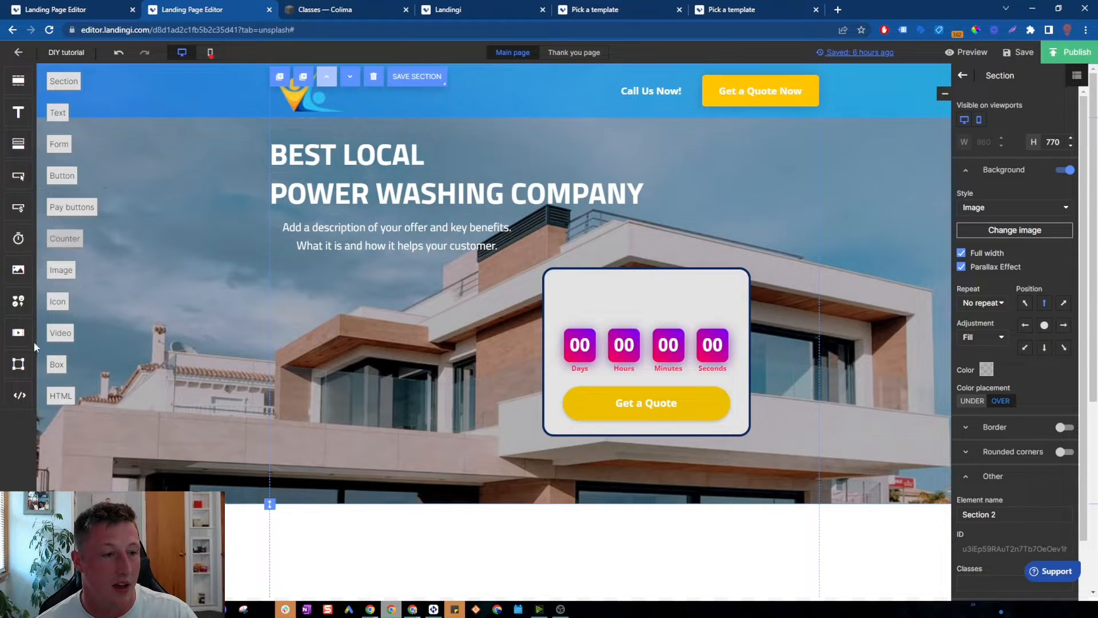
- Add a text element reading "MEMORIAL DAY SALE!! $75" inside the box above the counter
mouse_move(43, 207)
left_click_drag(18, 112, 654, 318)
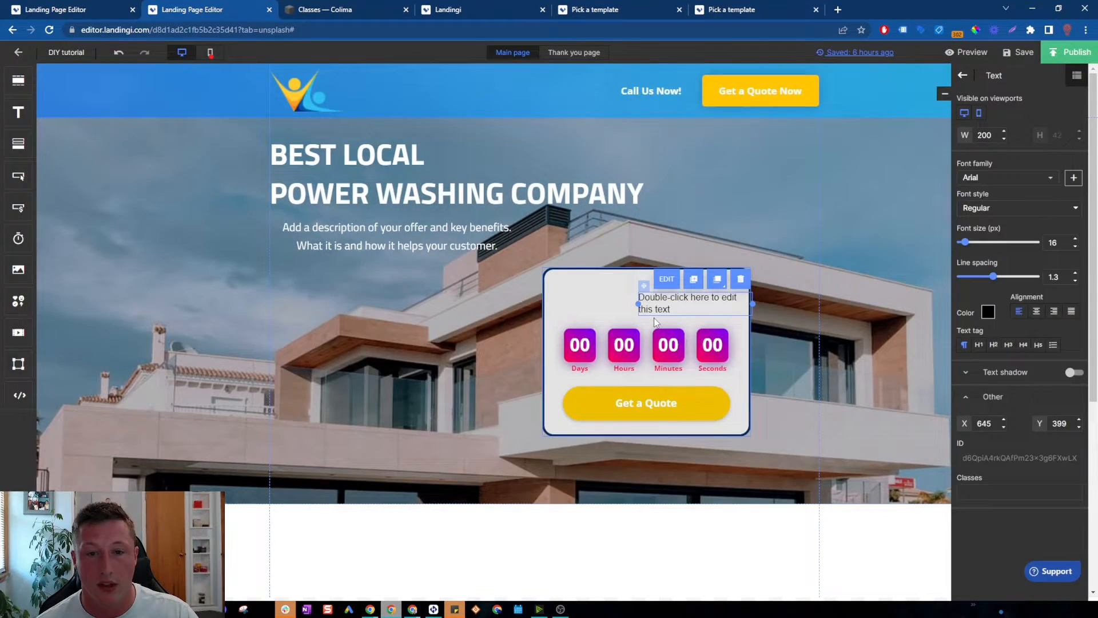
double_click(686, 309)
key("Caps_Lock")
type("M")
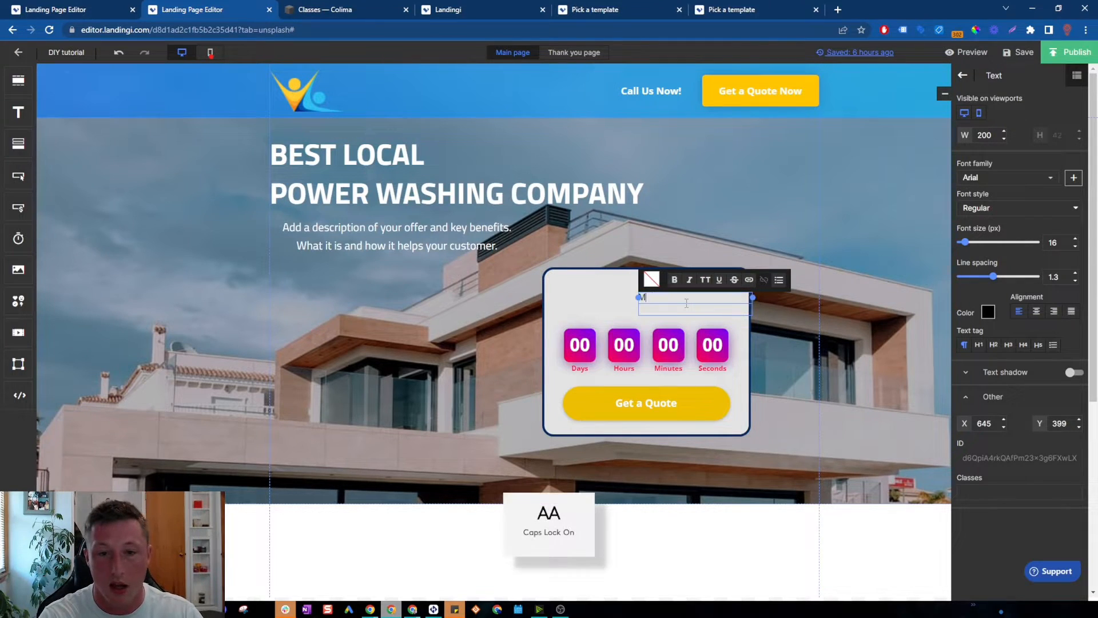
type("EMORIAL DAY SALE!! $75")
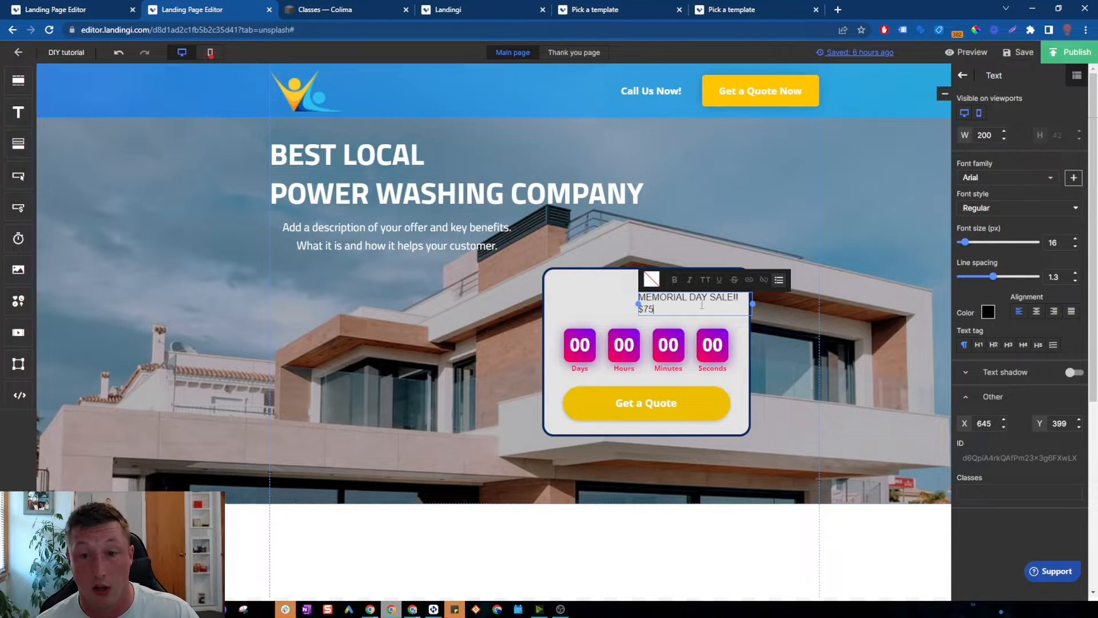
left_click_drag(688, 297, 662, 295)
left_click(773, 336)
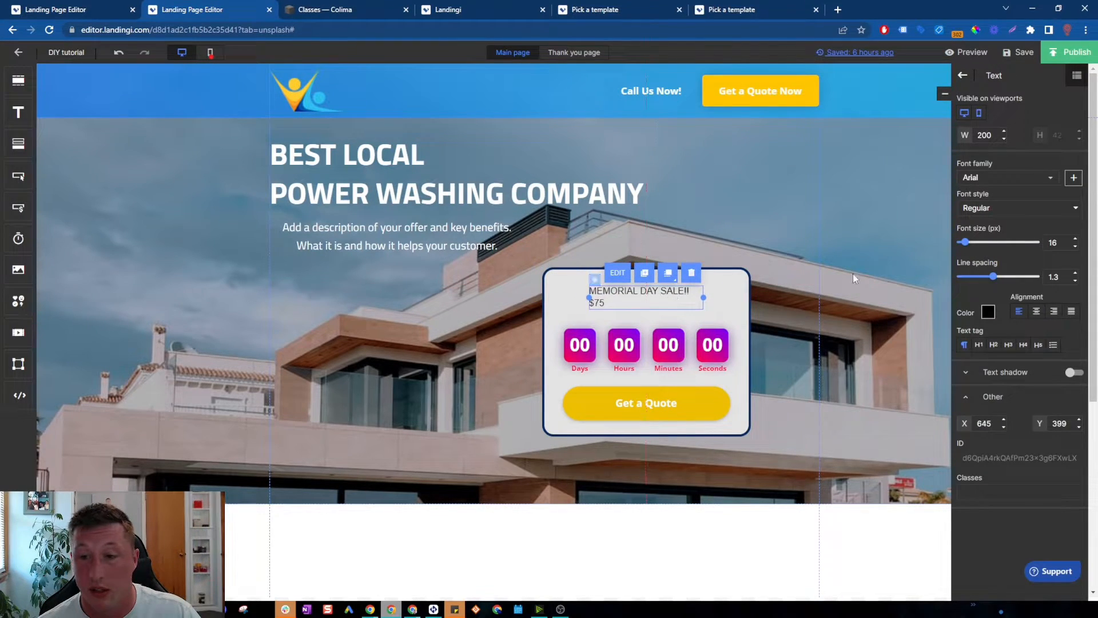
- Center-align the sale text, enlarge its font to 27 px, and widen and fit it within the box above the counter
left_click(1035, 312)
left_click_drag(964, 242, 968, 243)
left_click_drag(723, 315, 653, 294)
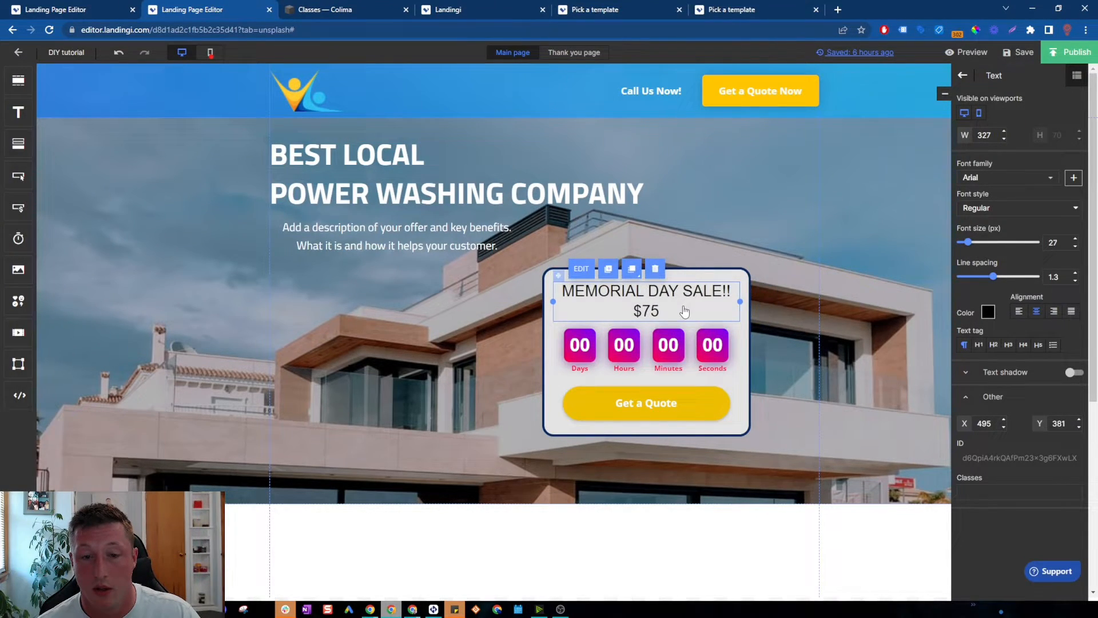
- Complete the sale text's second line as "$75 Off Premium Services" and move the text slightly up
double_click(674, 312)
type("oFF")
key("BackSpace")
key("BackSpace")
key("BackSpace")
key("Caps_Lock")
type("Off")
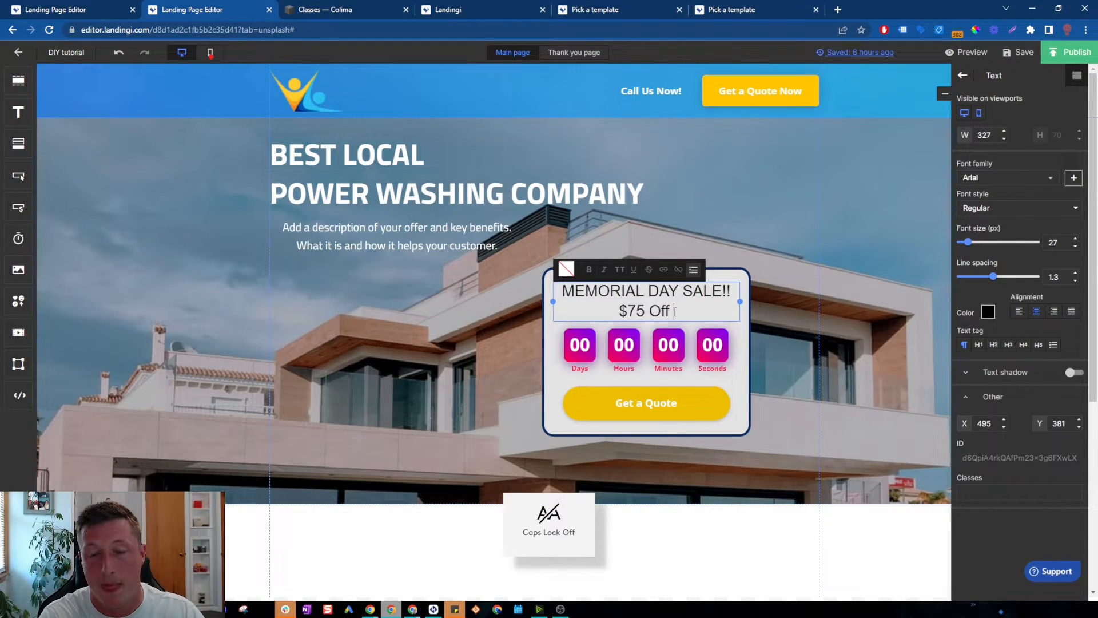
type(" Premium Services")
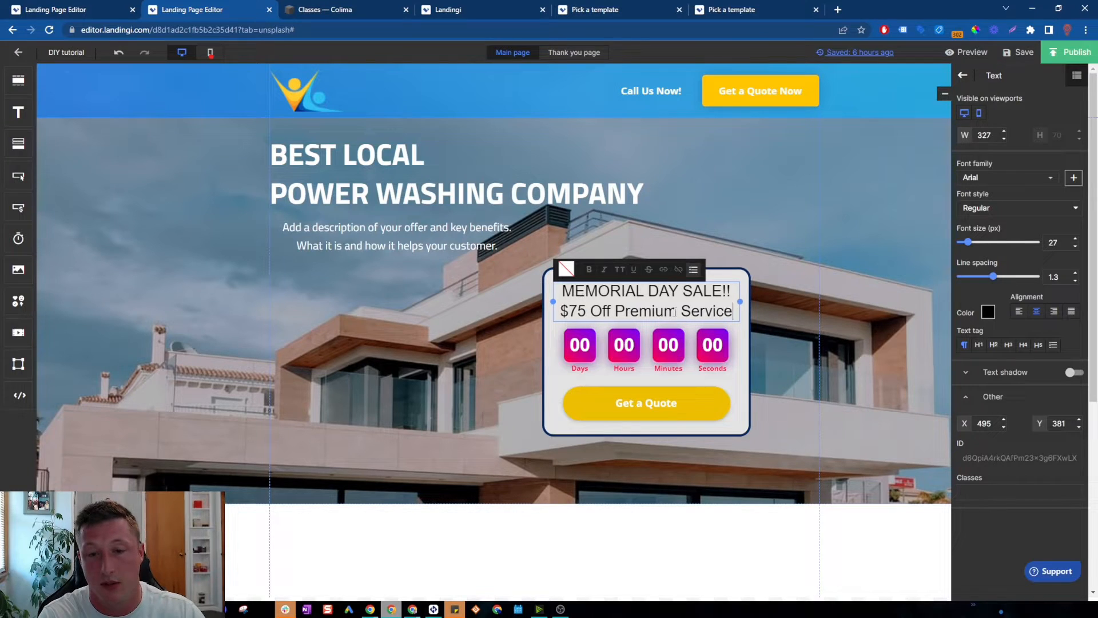
left_click(781, 299)
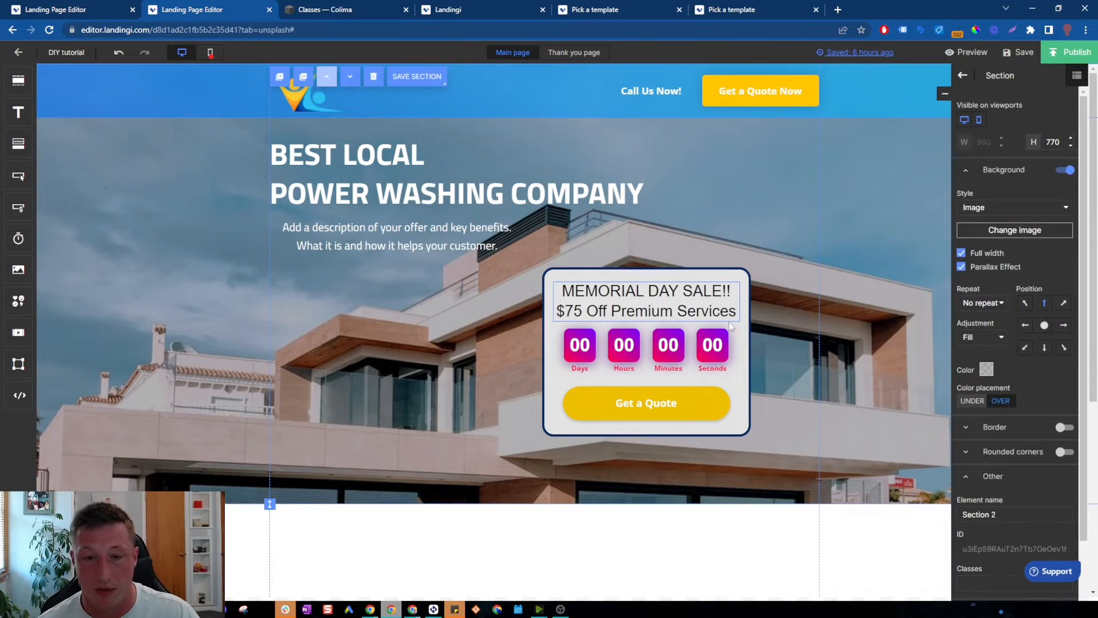
left_click(690, 312)
left_click(773, 295)
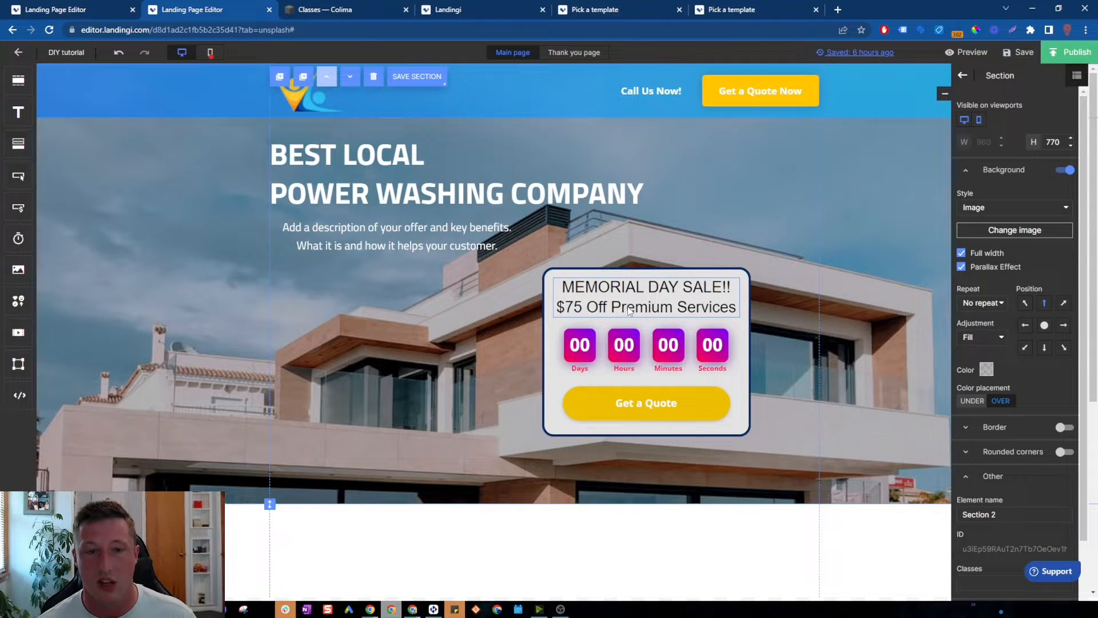
- Check how the hero section and its sale box look while the page scrolls under the pinned header
scroll(709, 365, "down", 3)
scroll(709, 365, "up", 3)
scroll(588, 359, "down", 1)
scroll(647, 362, "up", 2)
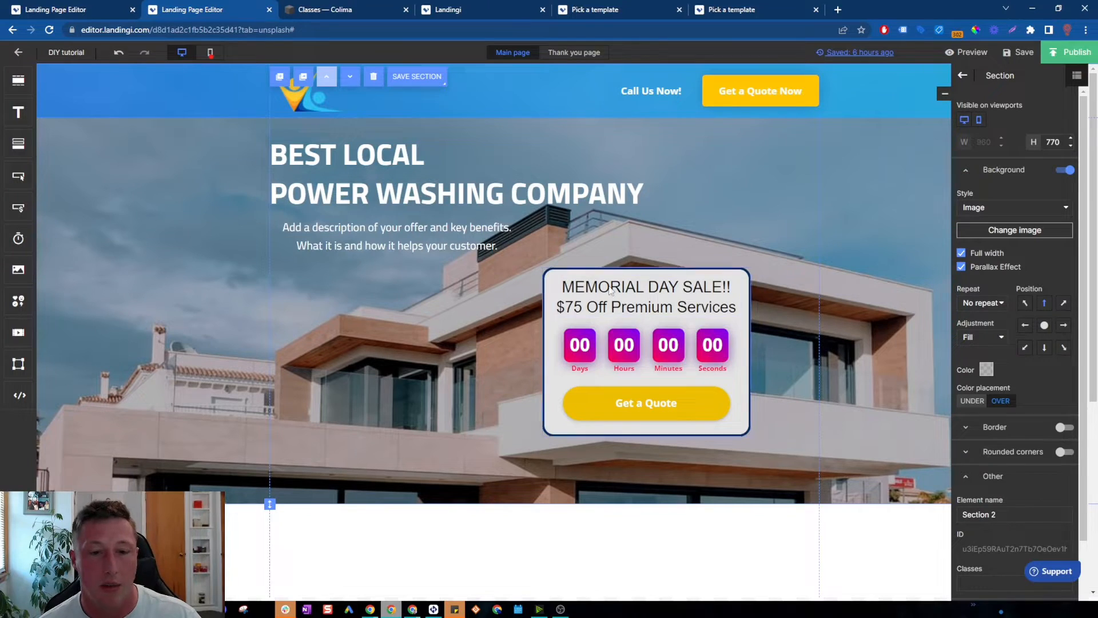
scroll(681, 340, "down", 1)
scroll(683, 347, "down", 2)
scroll(681, 348, "up", 2)
scroll(672, 357, "down", 3)
scroll(670, 392, "up", 3)
- Add the Numbers template section with yellow and blue figures (2000+, 5050+, 3500+) below the hero section
scroll(535, 362, "down", 4)
left_click_drag(18, 80, 474, 286)
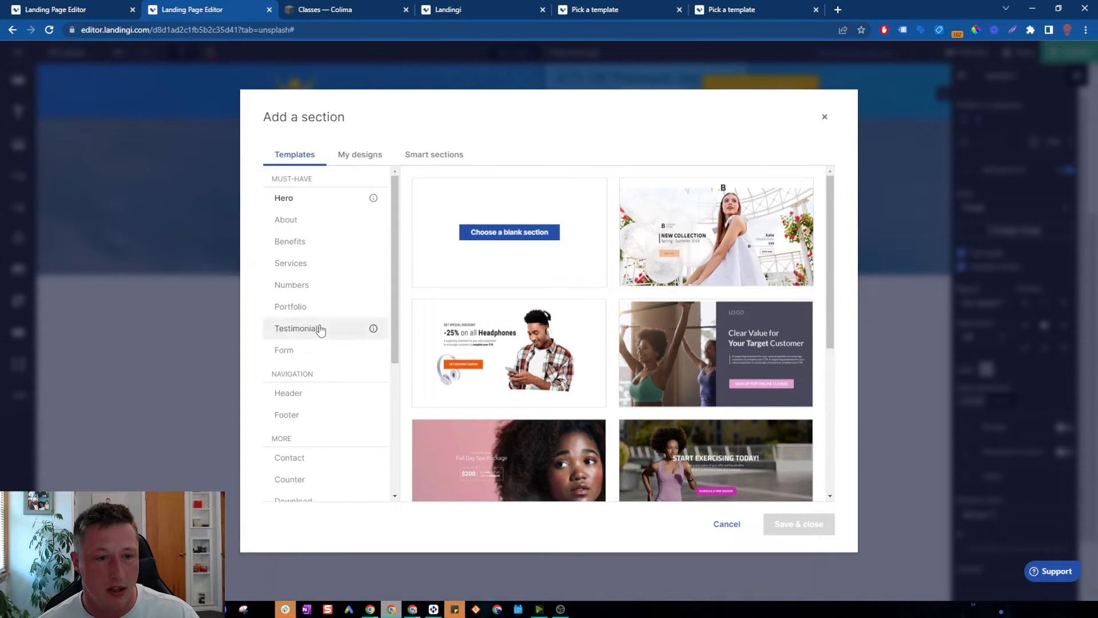
left_click(308, 289)
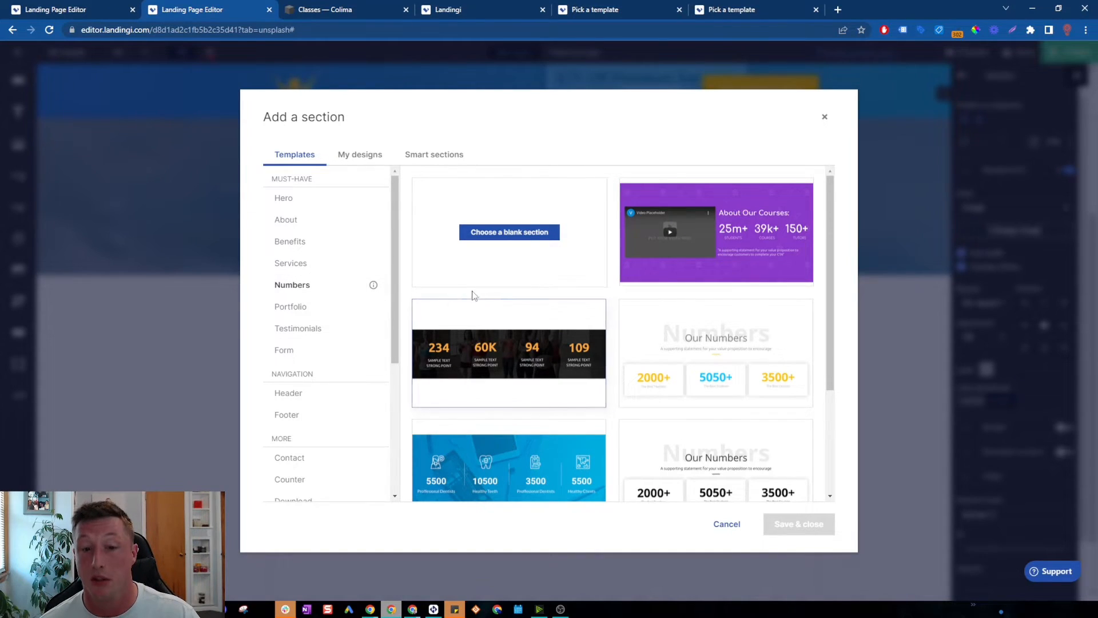
scroll(466, 294, "down", 2)
left_click(654, 217)
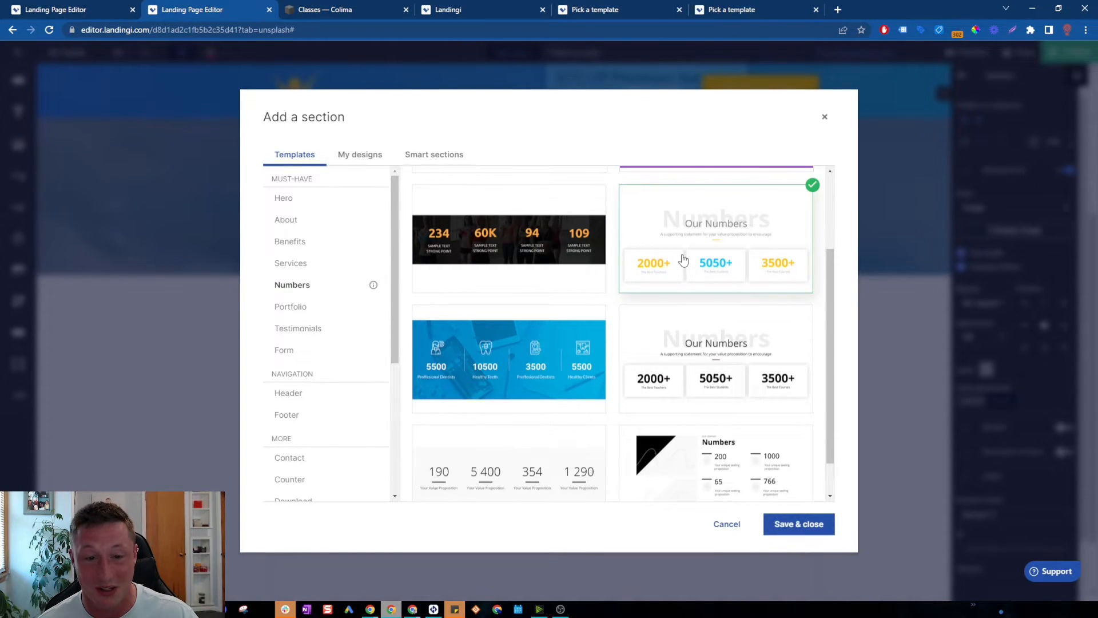
left_click(803, 528)
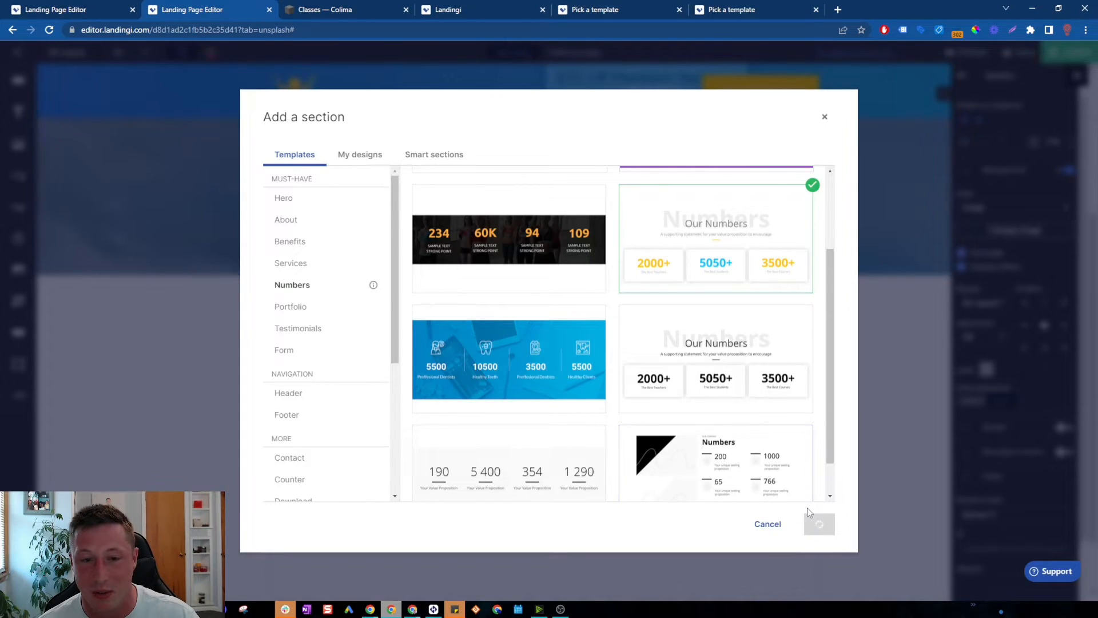
scroll(339, 336, "up", 3)
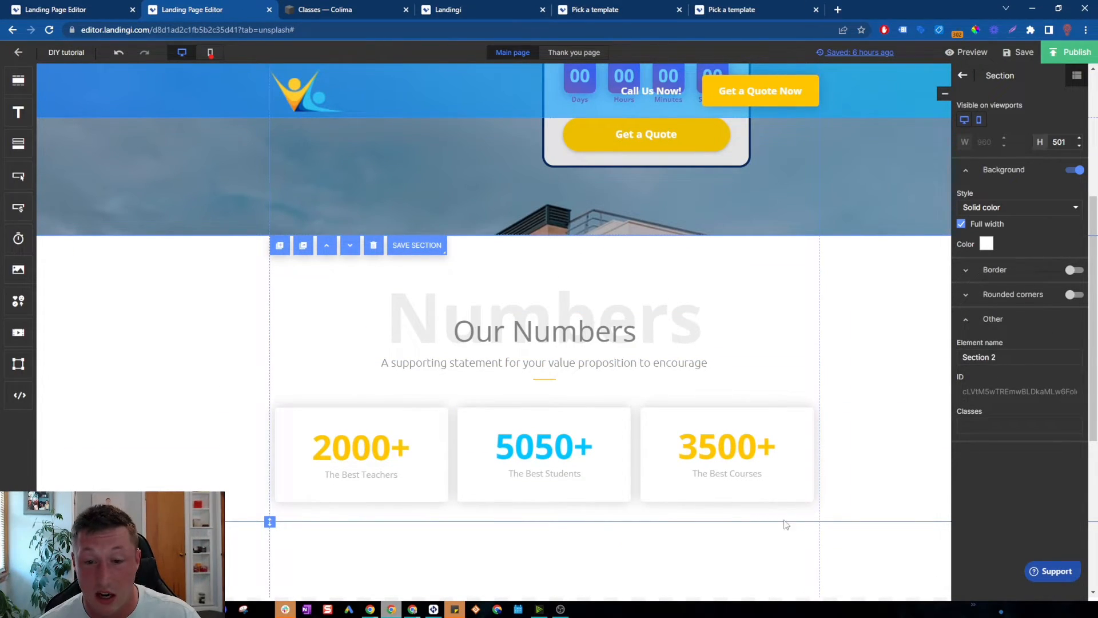
- Move all elements of the Numbers section up together and shorten the section to a height of 429
left_click_drag(706, 487, 328, 257)
left_click(323, 491)
left_click_drag(270, 521, 281, 481)
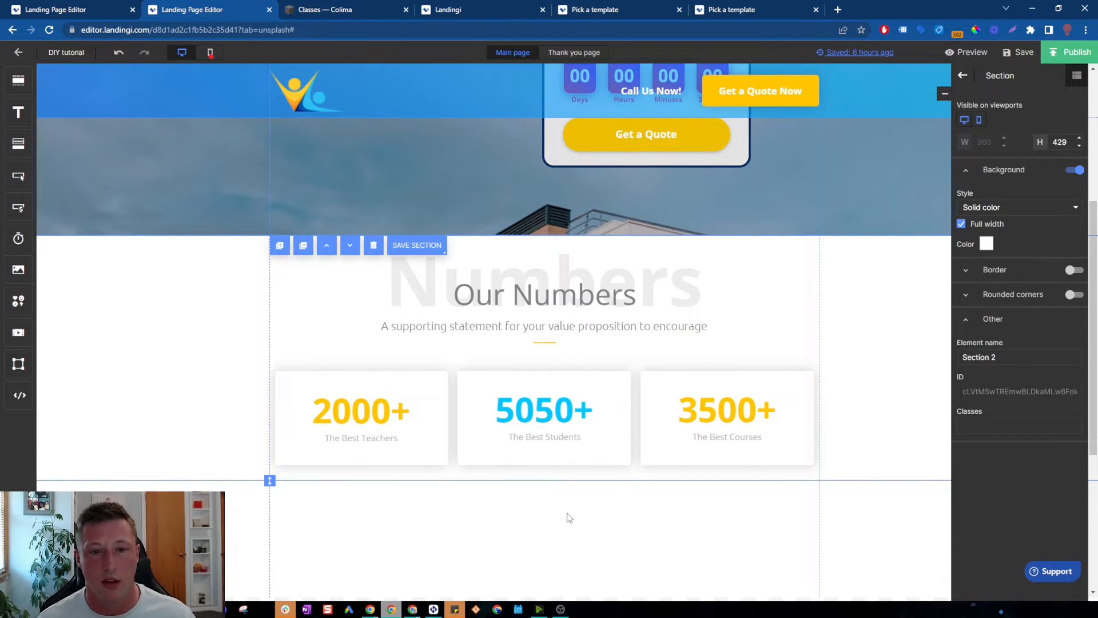
- Check how the hero section and the shortened Numbers section look one after the other
scroll(622, 374, "up", 4)
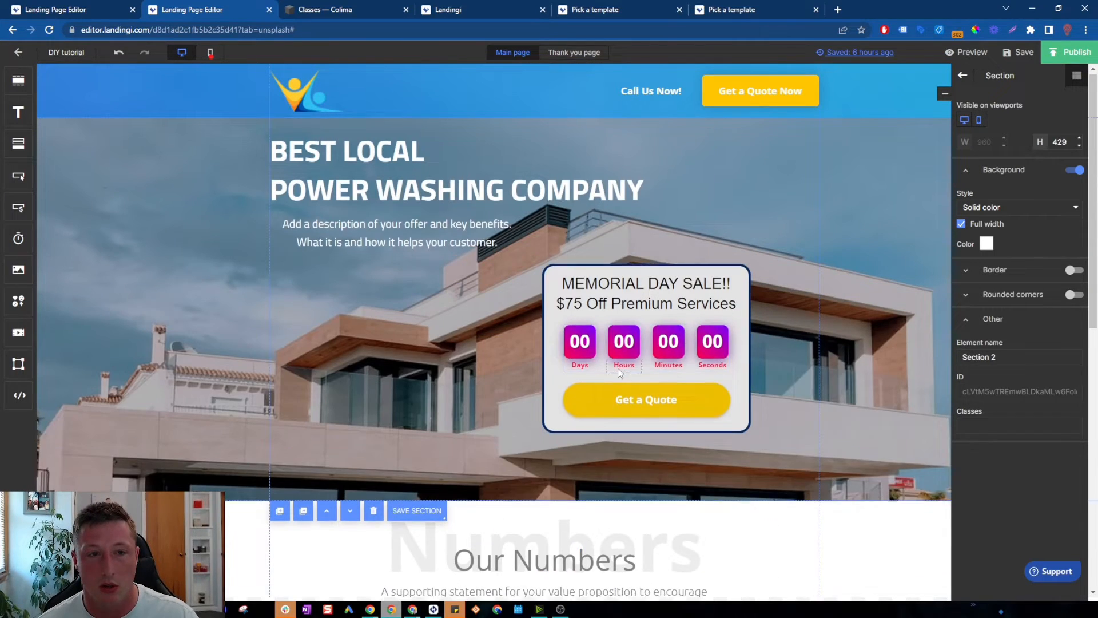
scroll(621, 372, "down", 4)
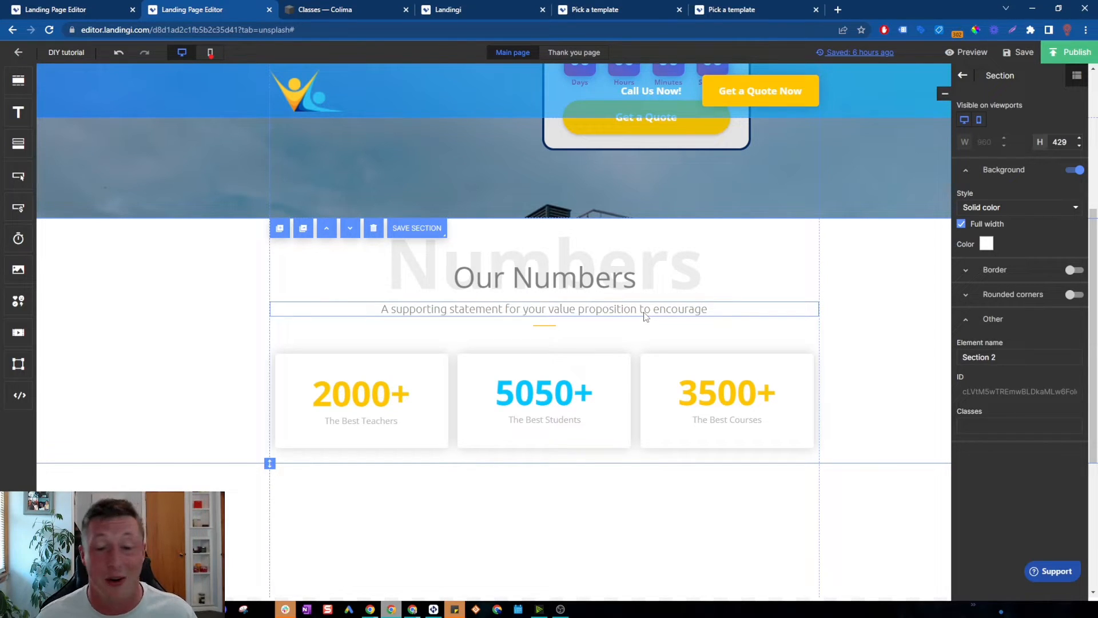
scroll(598, 373, "up", 5)
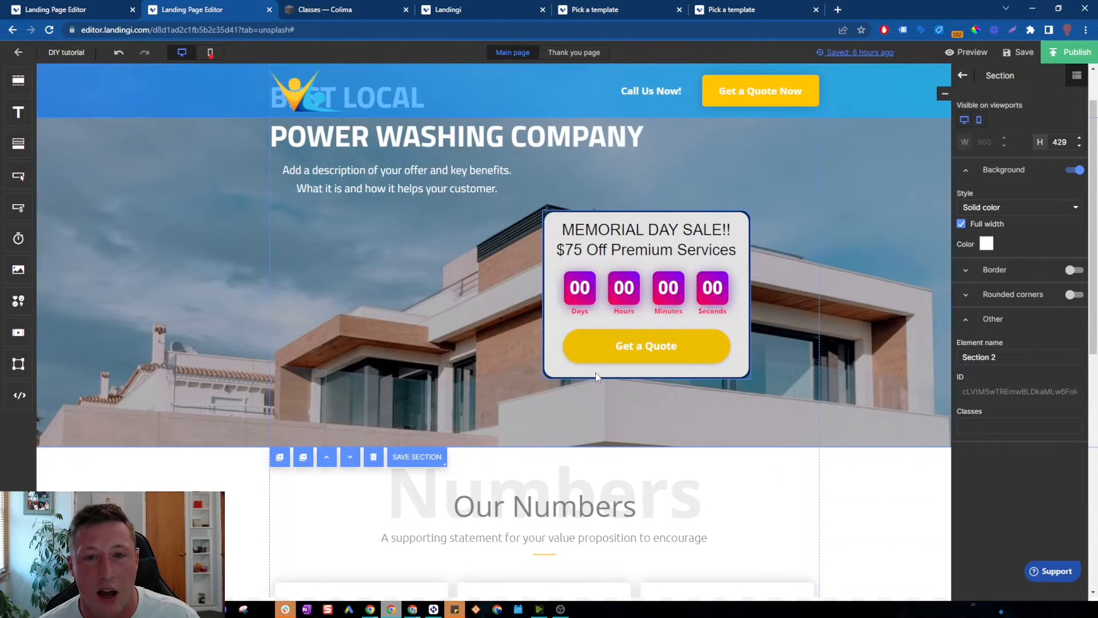
scroll(602, 375, "down", 3)
scroll(603, 375, "down", 3)
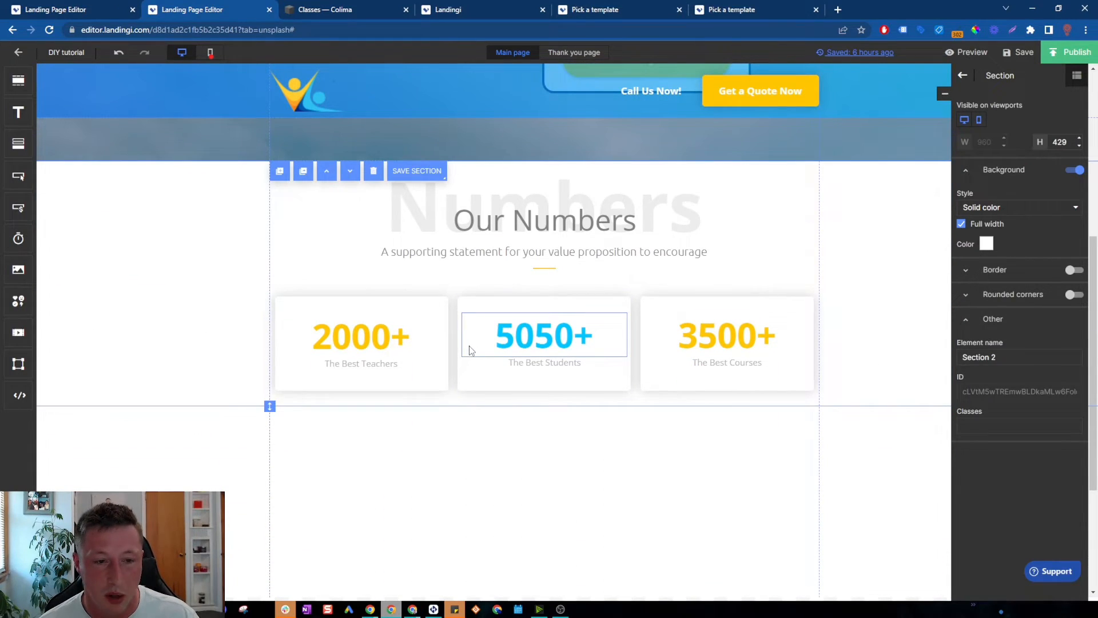
- Add the Services template section with three black, white and grey value proposition cards below the Numbers section
mouse_move(3, 79)
left_click_drag(63, 206, 430, 413)
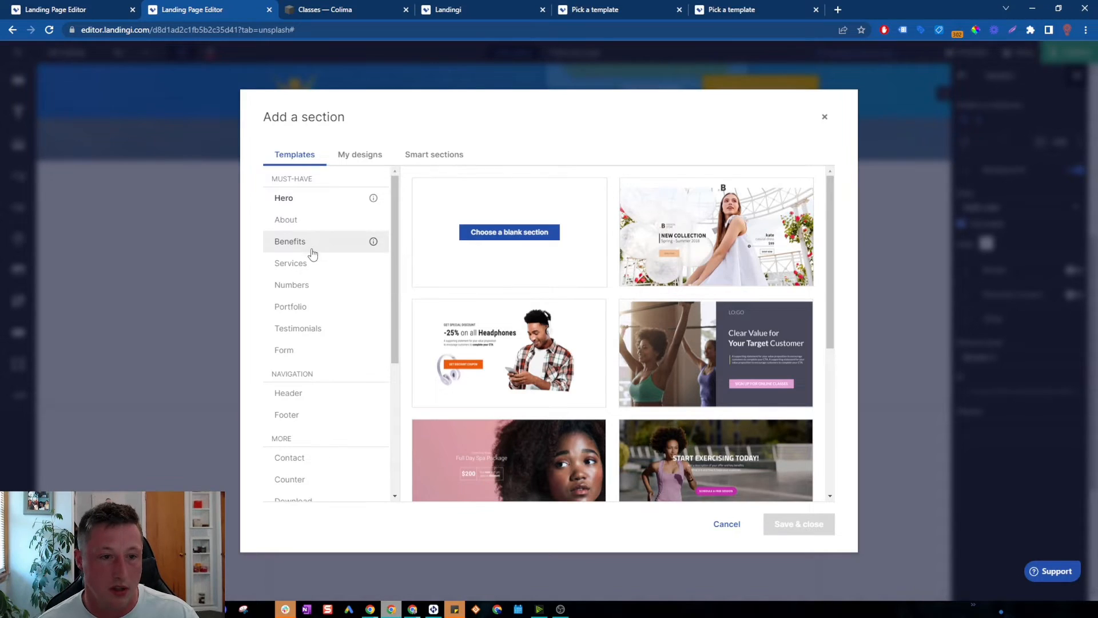
left_click(302, 263)
scroll(575, 359, "down", 1)
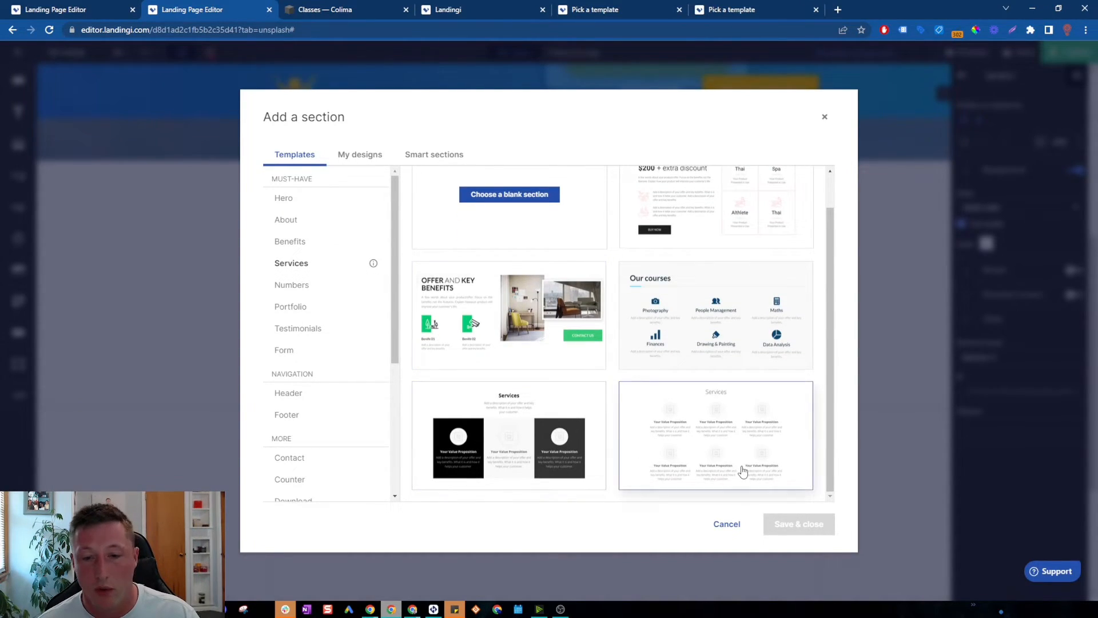
left_click(566, 410)
left_click(810, 533)
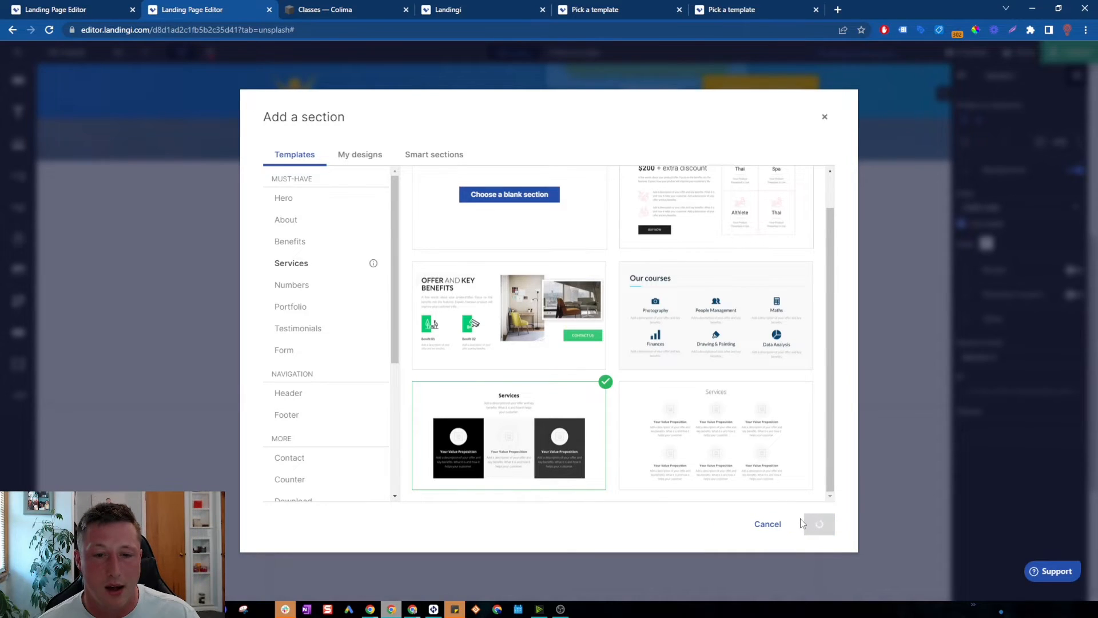
scroll(620, 459, "down", 3)
scroll(621, 459, "up", 9)
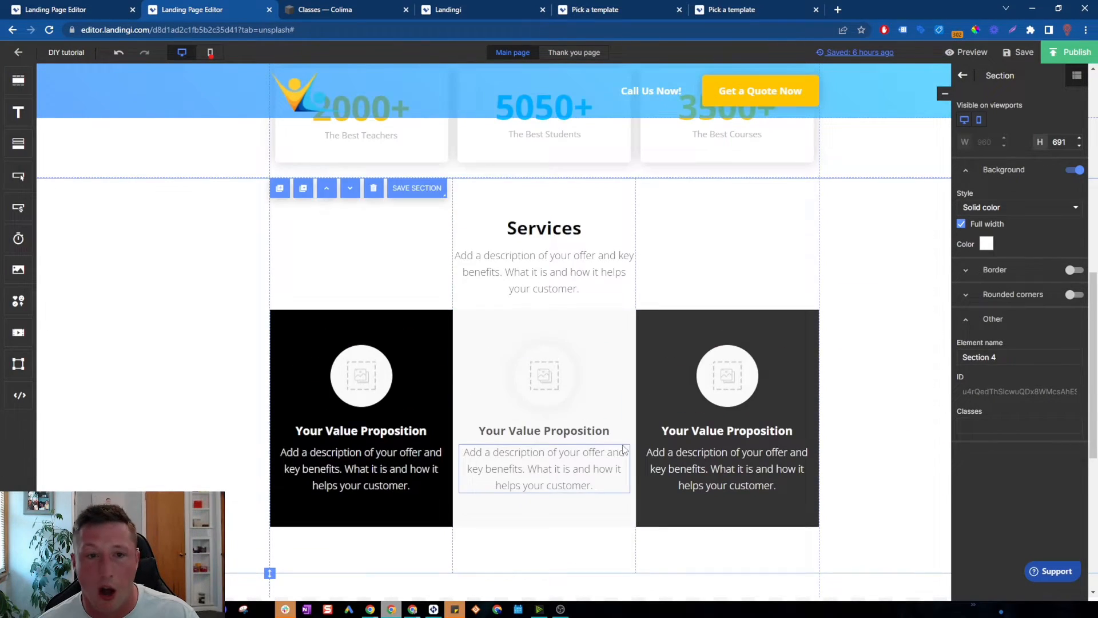
- Move all elements of the Services section up together and shorten the section to a height of 641
scroll(668, 452, "down", 3)
scroll(669, 447, "down", 1)
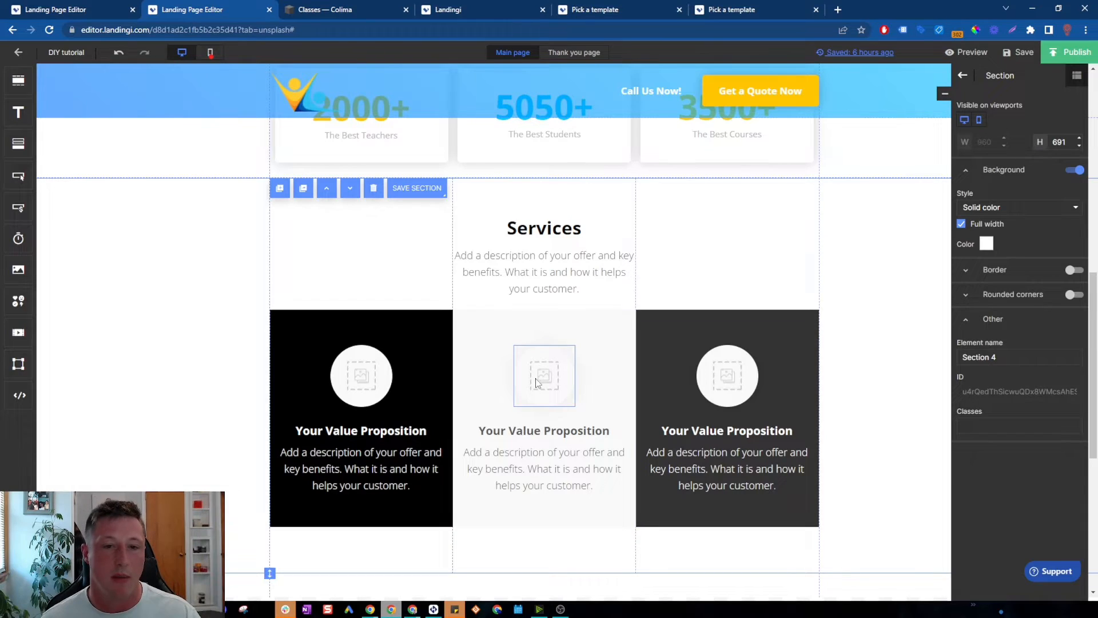
left_click_drag(321, 224, 737, 475)
scroll(737, 475, "down", 1)
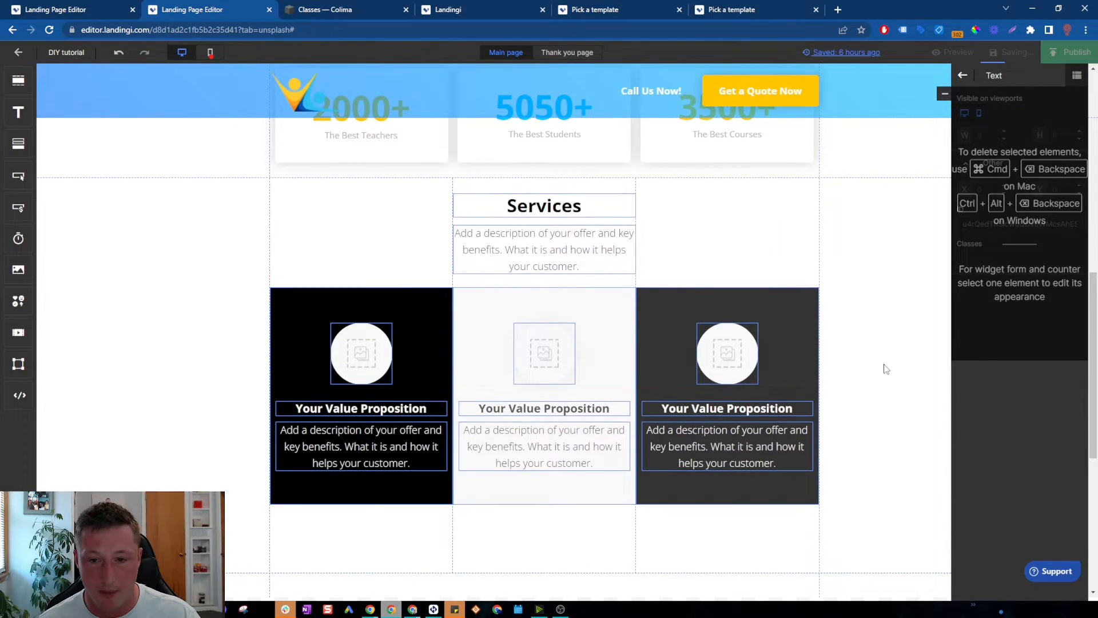
scroll(424, 479, "down", 3)
left_click(370, 370)
left_click_drag(269, 400, 269, 371)
- Delete the white and dark grey value proposition cards from the Services section, keeping only the black one
scroll(456, 443, "up", 2)
scroll(456, 443, "up", 2)
left_click_drag(736, 578, 591, 425)
key("Delete")
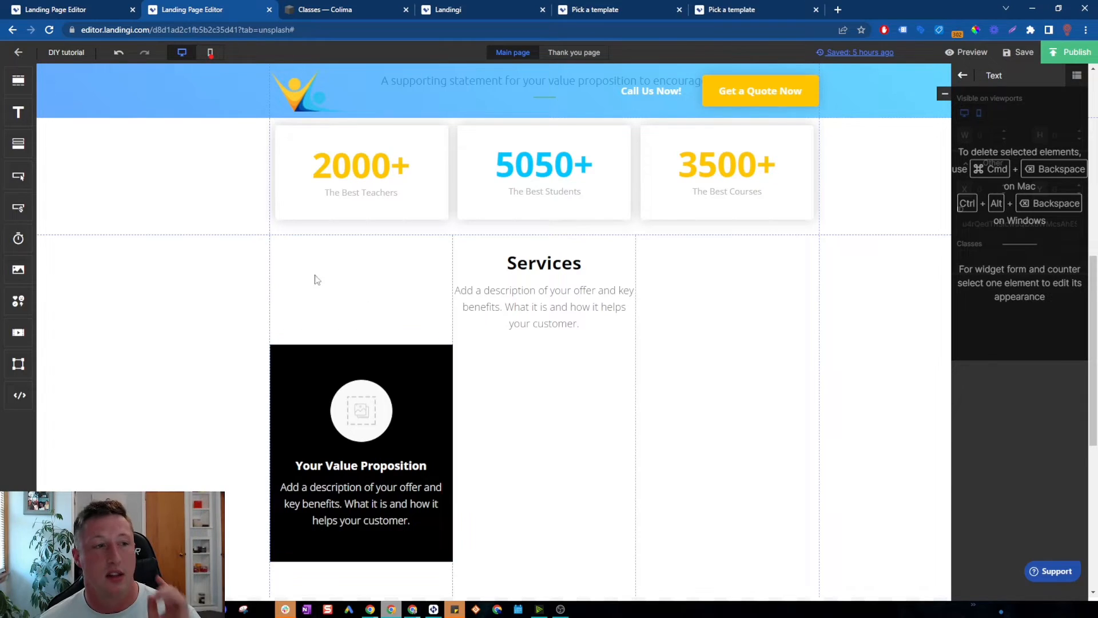
- Place a form beside the black card in the Services section and add Name, Phone and Checkbox fields to it
left_click_drag(18, 143, 651, 368)
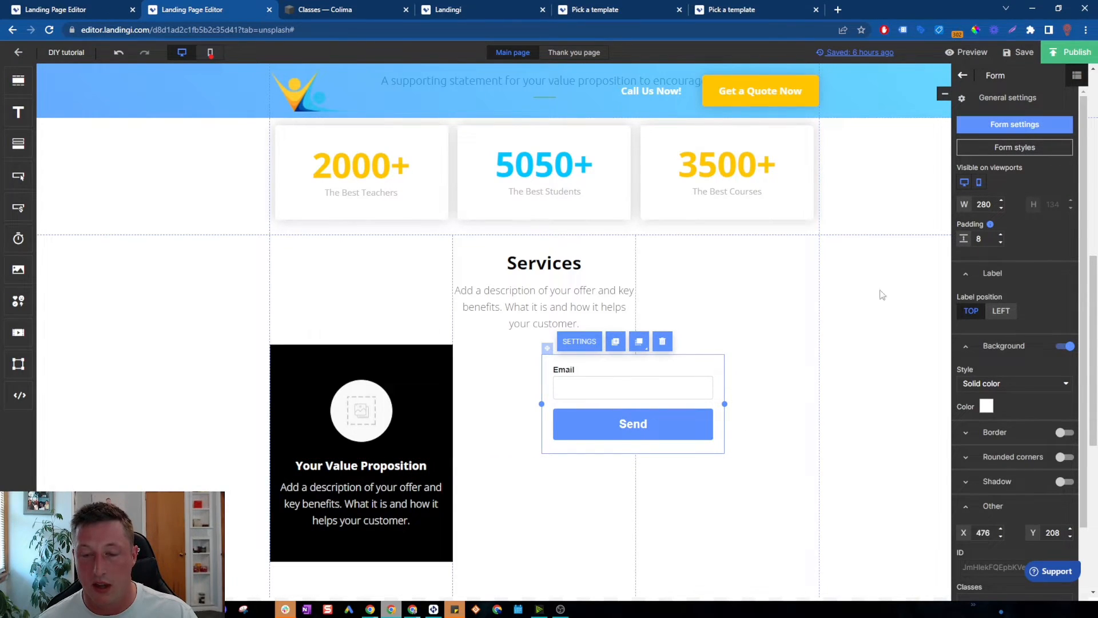
left_click(574, 342)
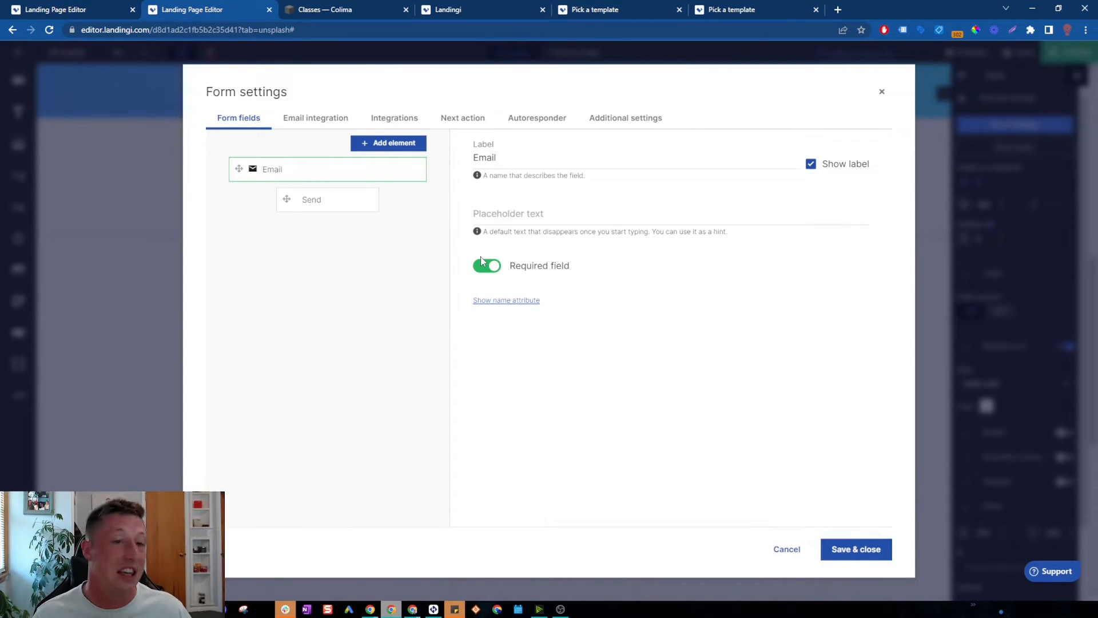
left_click(382, 144)
left_click(382, 188)
left_click(398, 144)
left_click(394, 229)
left_click(398, 144)
left_click(387, 246)
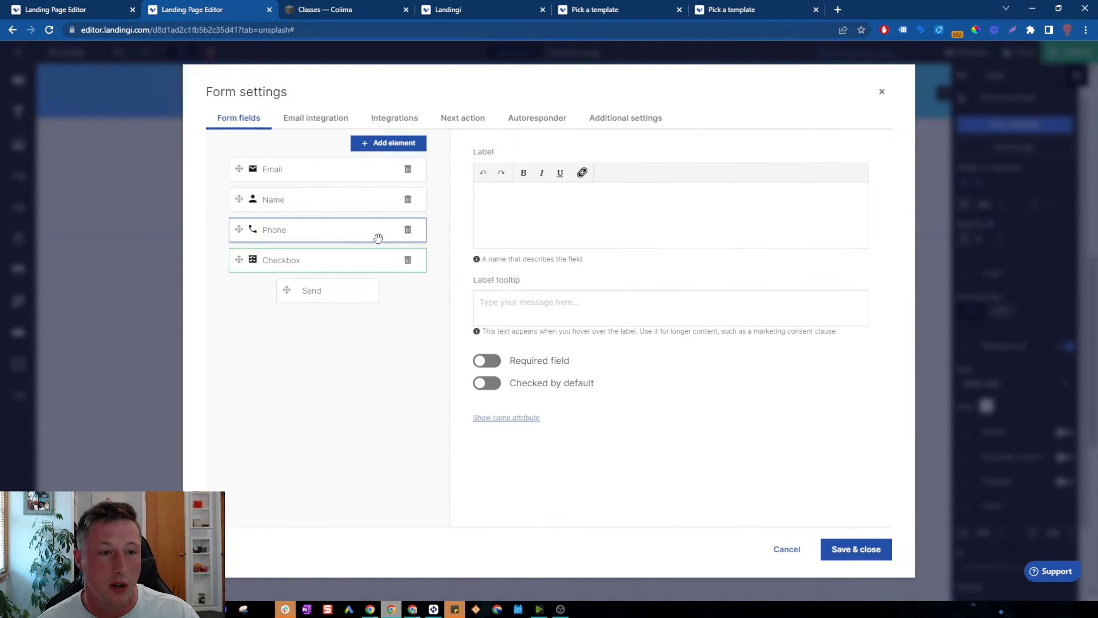
- Order the form fields as Name, Phone, Email, Checkbox and label the checkbox "Pressure Washing"
left_click_drag(311, 205, 313, 195)
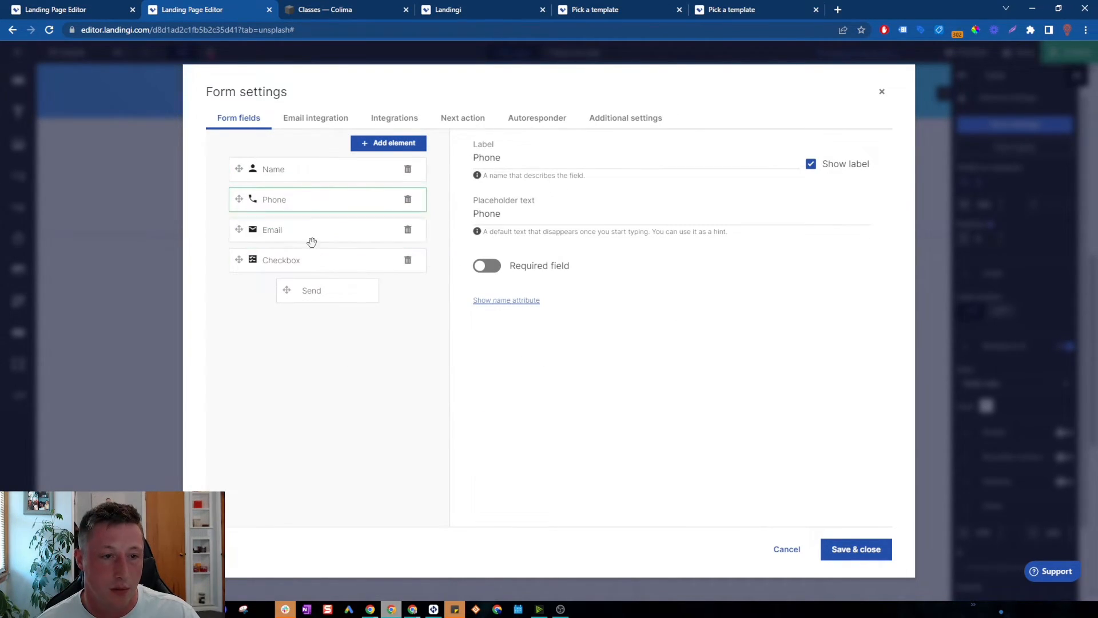
left_click(315, 260)
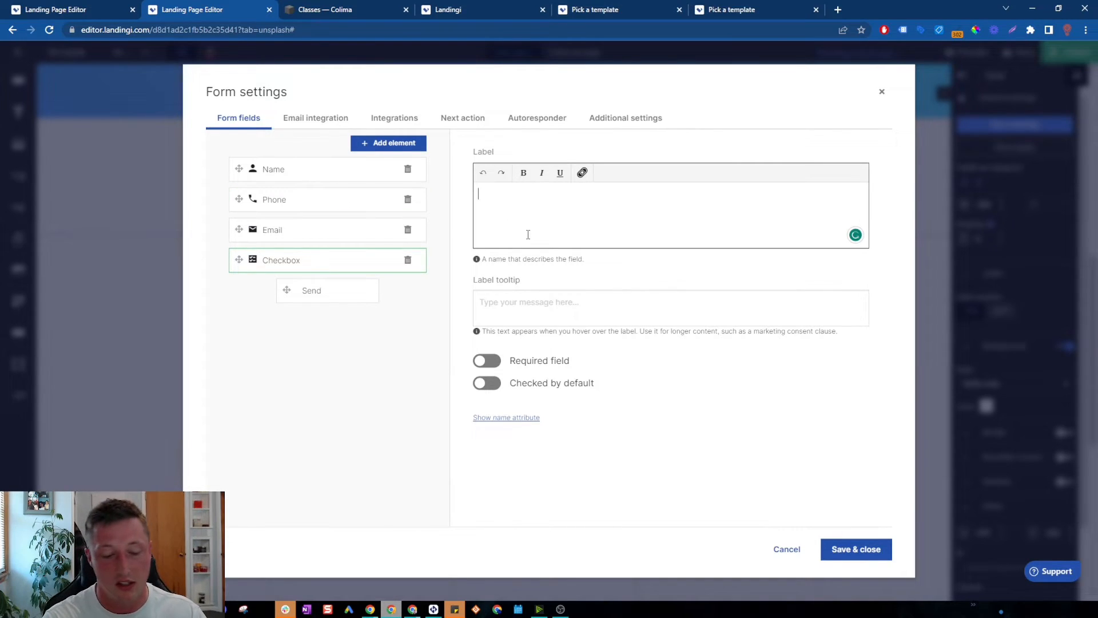
type("Pressure Washing")
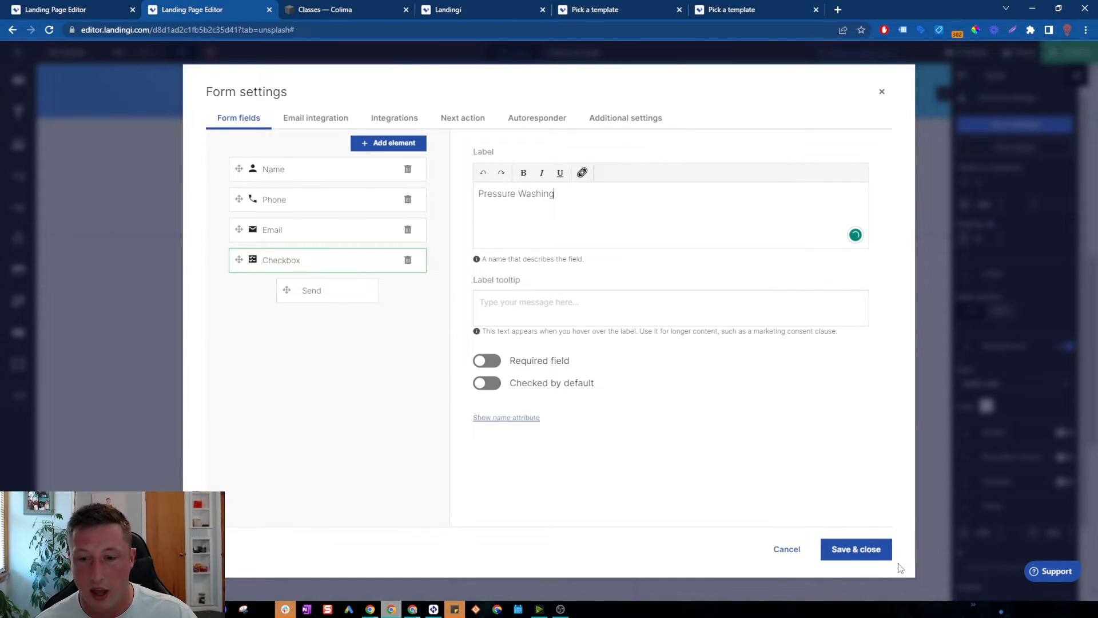
left_click(885, 554)
left_click_drag(707, 365, 708, 367)
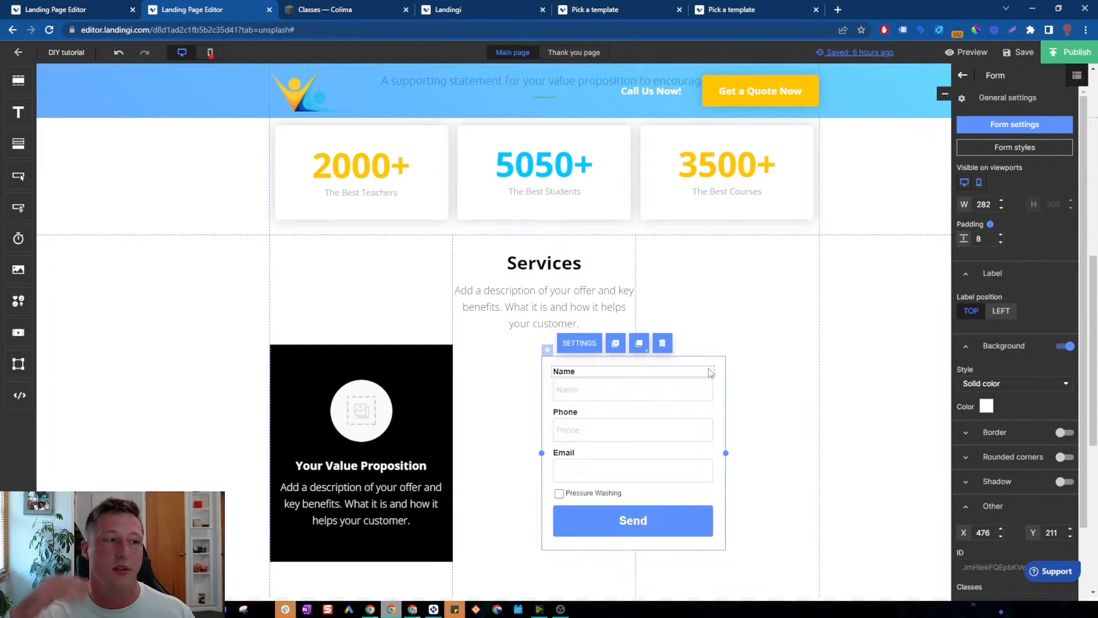
left_click(762, 371)
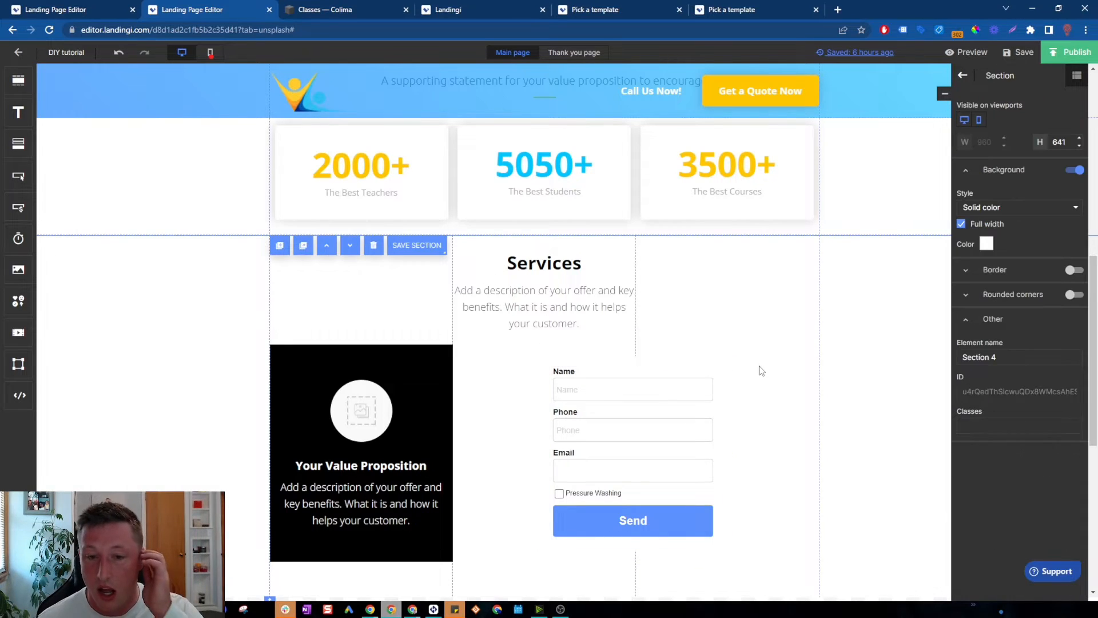
- Give the form in the Services section a thick dark blue border
scroll(779, 368, "up", 3)
scroll(743, 343, "down", 5)
left_click(695, 253)
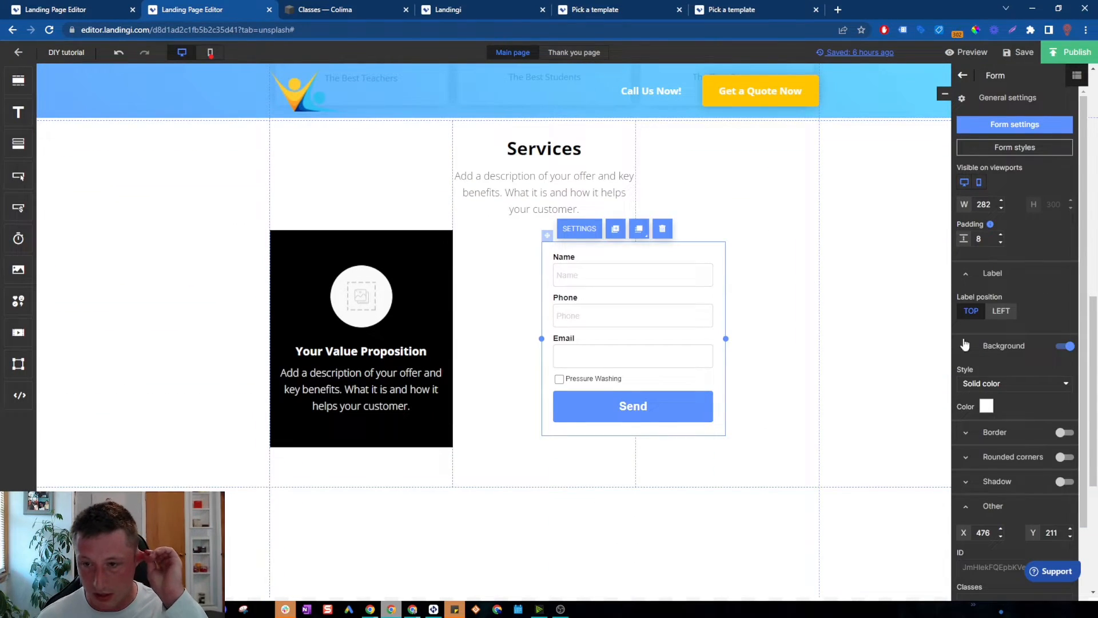
left_click(1065, 432)
left_click(1002, 455)
left_click(1002, 455)
left_click(966, 462)
left_click_drag(1046, 414, 1061, 399)
left_click(766, 238)
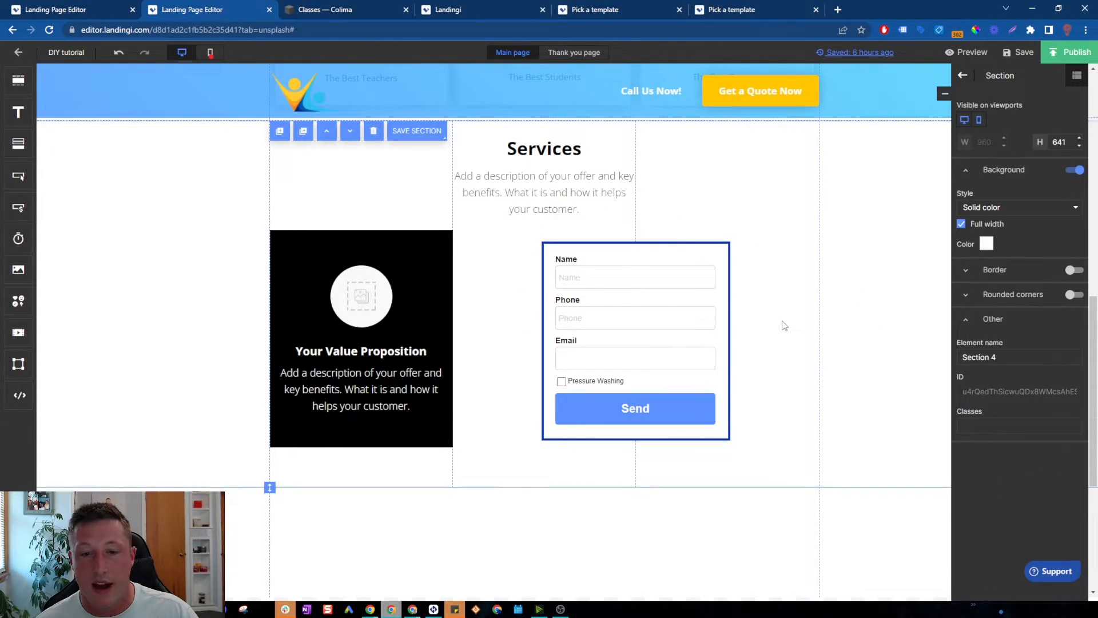
- Review the whole page from the hero section through Numbers to the form in the Services section
scroll(767, 386, "up", 3)
scroll(761, 398, "up", 4)
scroll(765, 400, "down", 4)
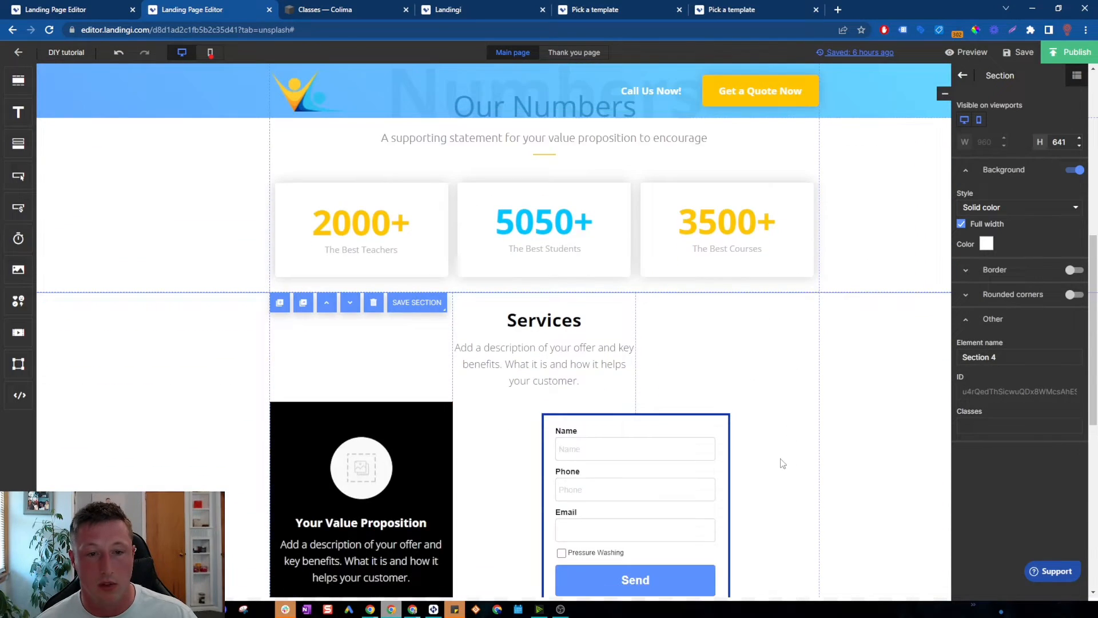
scroll(782, 449, "up", 6)
scroll(780, 449, "up", 2)
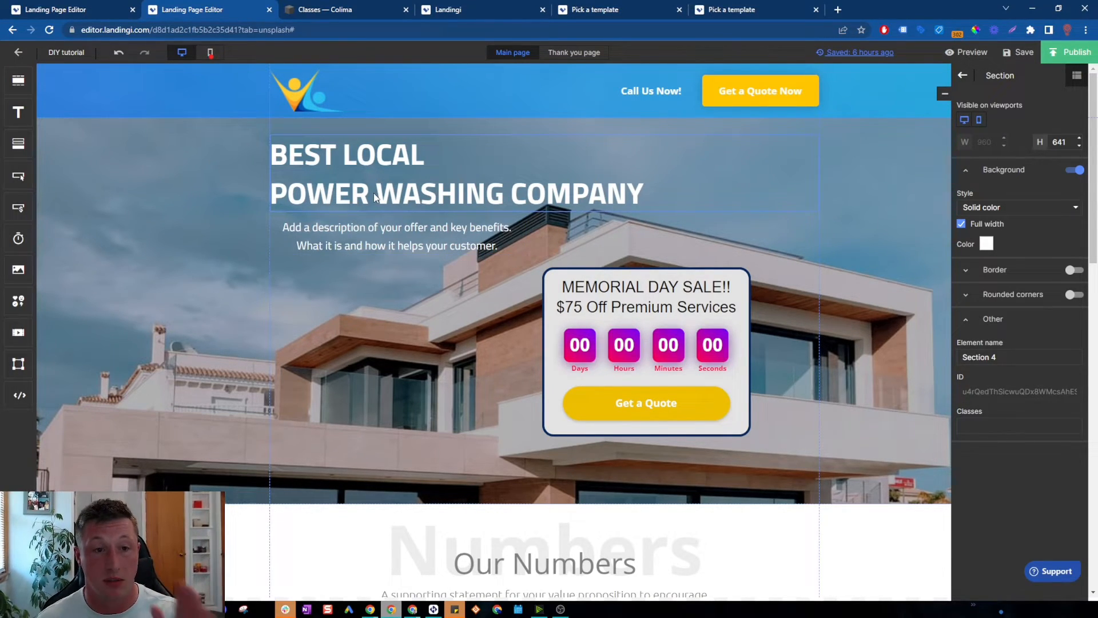
scroll(374, 197, "down", 2)
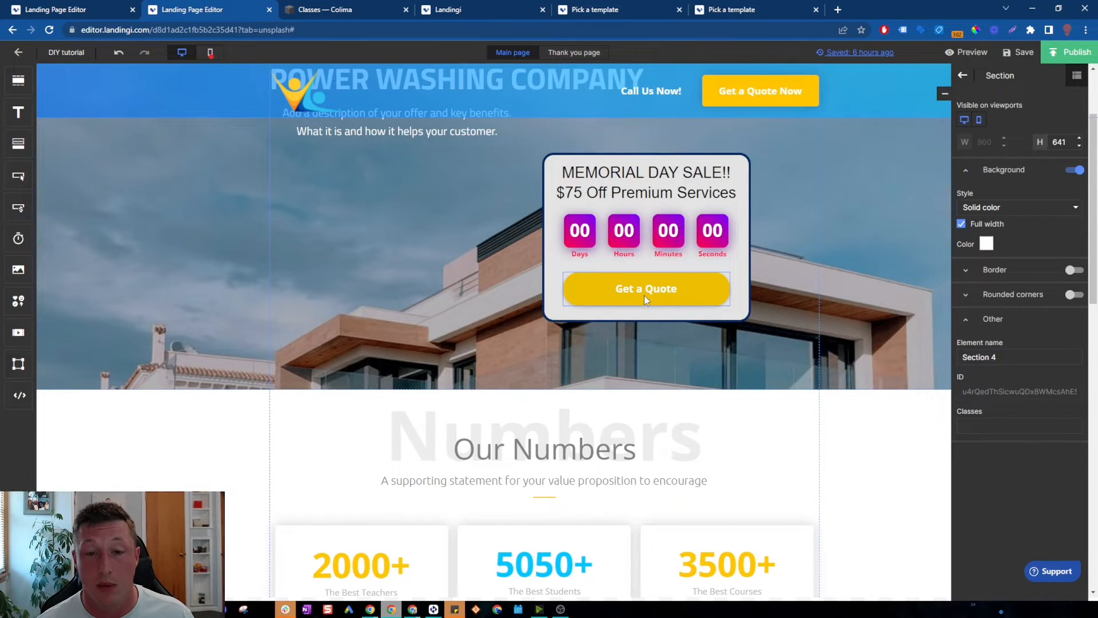
left_click(662, 303)
left_click(760, 351)
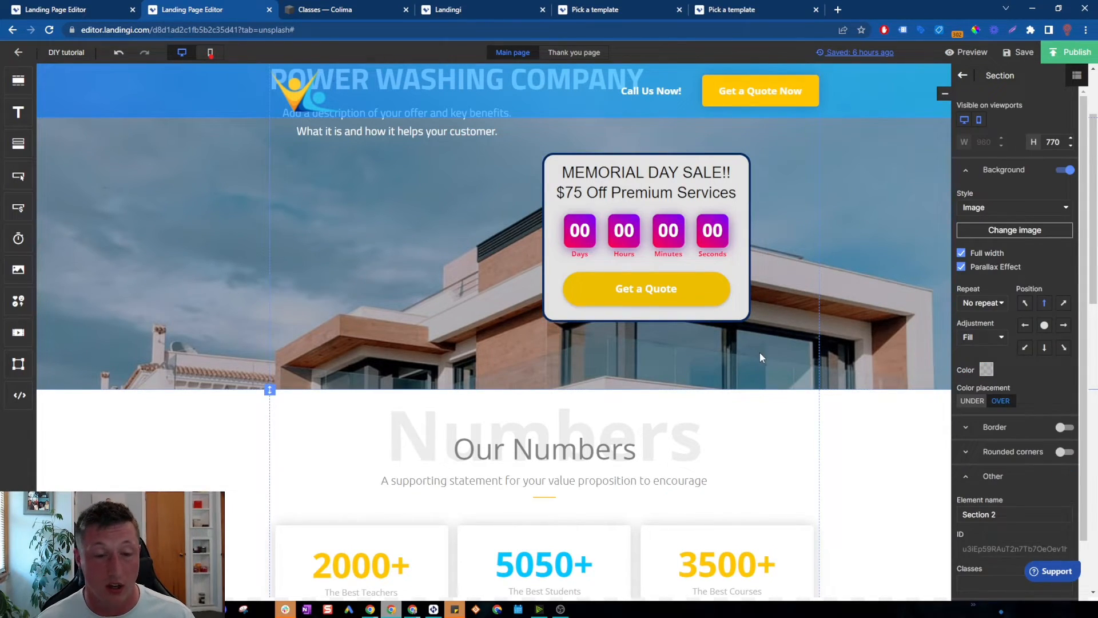
scroll(758, 360, "down", 6)
scroll(749, 343, "up", 2)
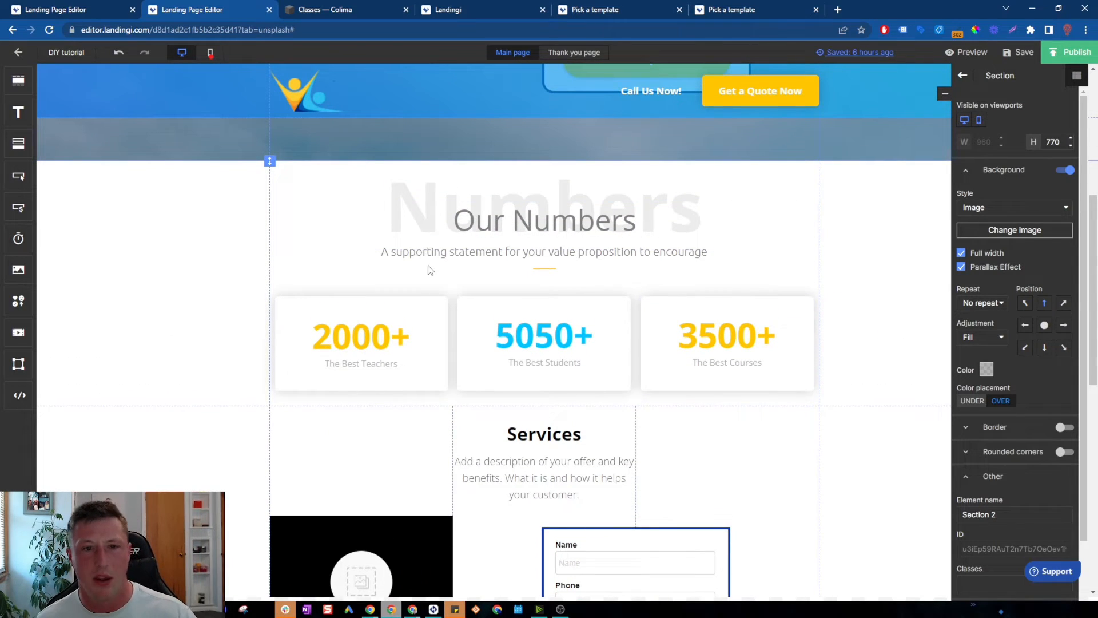
scroll(537, 323, "down", 4)
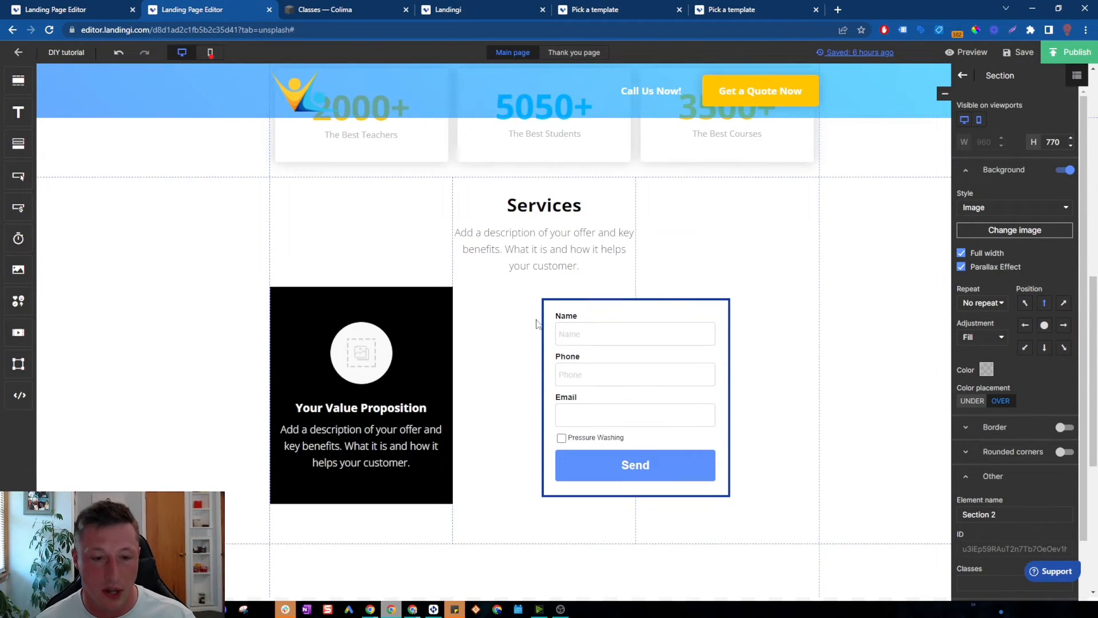
scroll(486, 349, "down", 3)
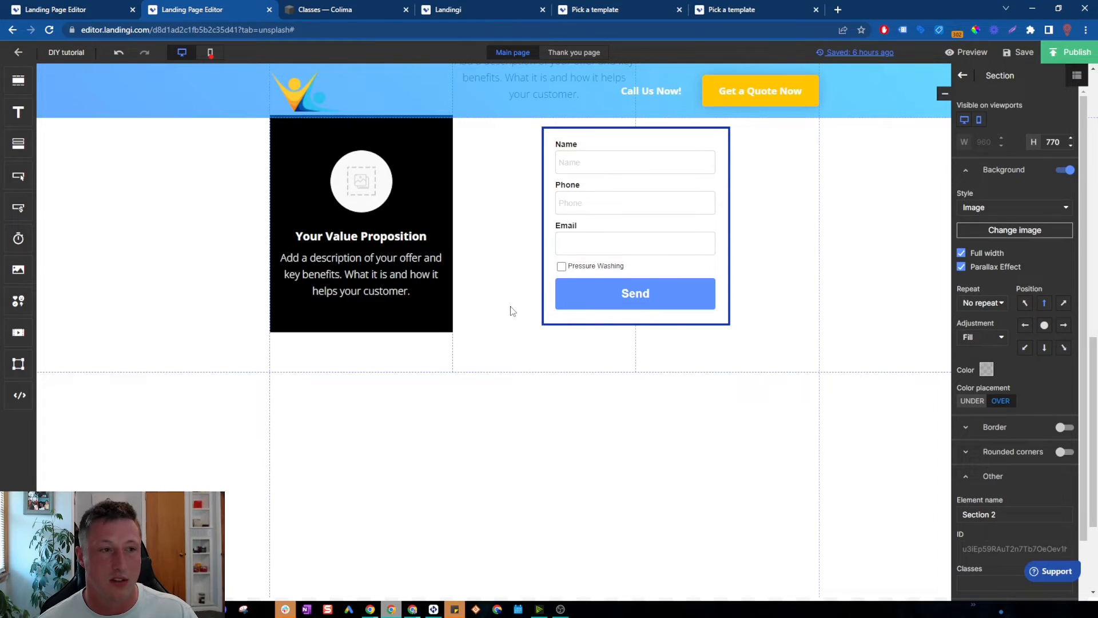
- Add the red personal body trainer Footer template with contact details and social icons below the Services section
left_click_drag(19, 80, 510, 375)
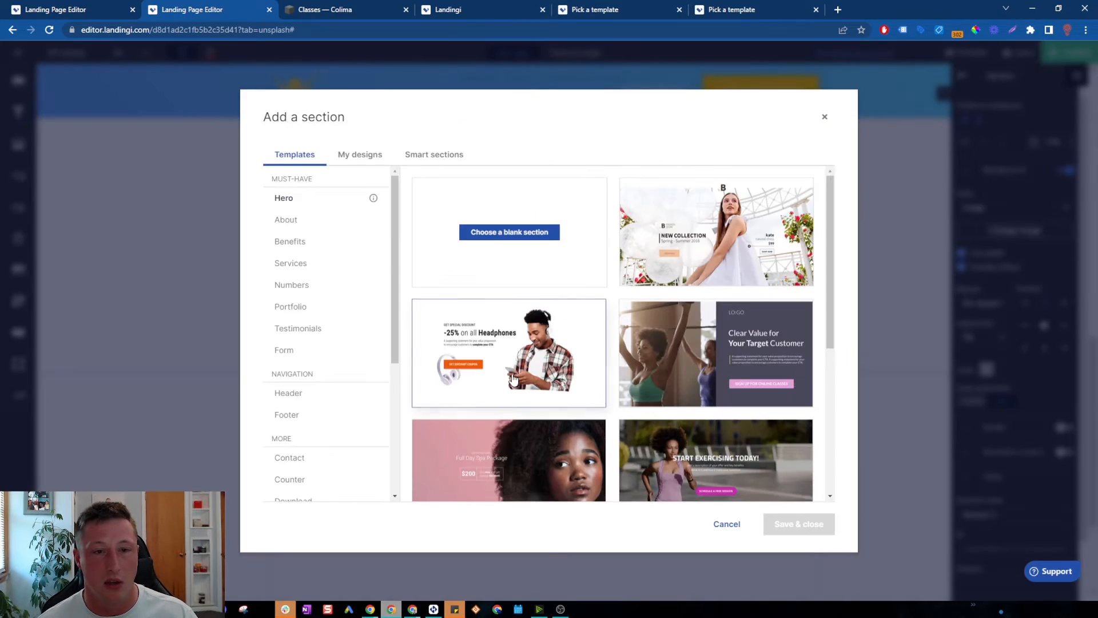
left_click(316, 417)
scroll(691, 223, "down", 3)
left_click(709, 244)
left_click(814, 518)
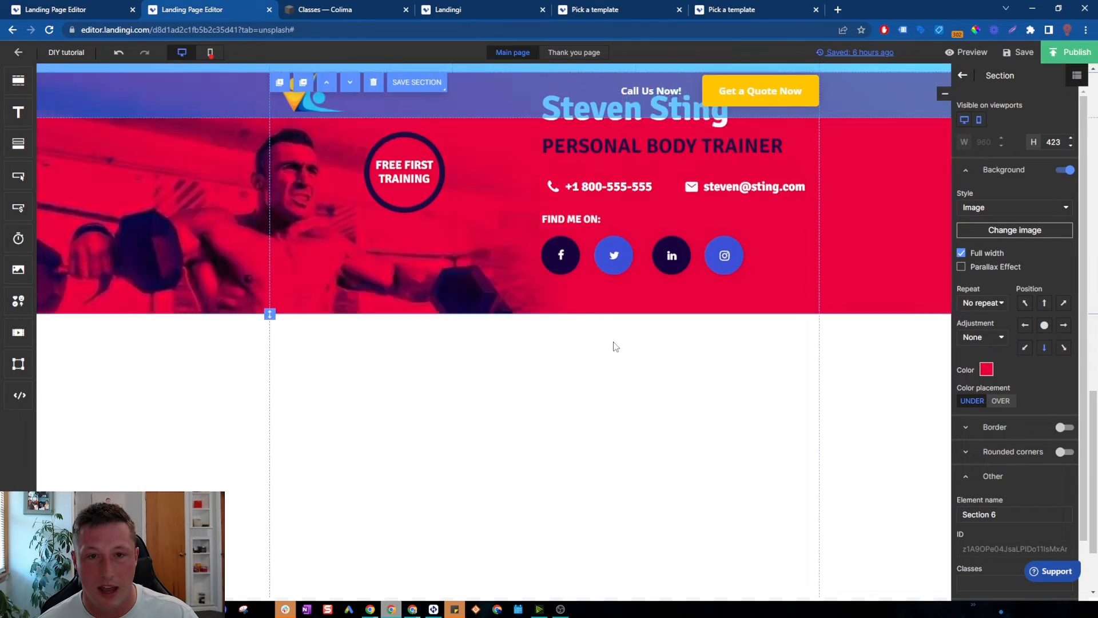
- Tint the footer's background image with blue #001ec8 at 54 opacity, placing the color over the image
scroll(646, 435, "up", 5)
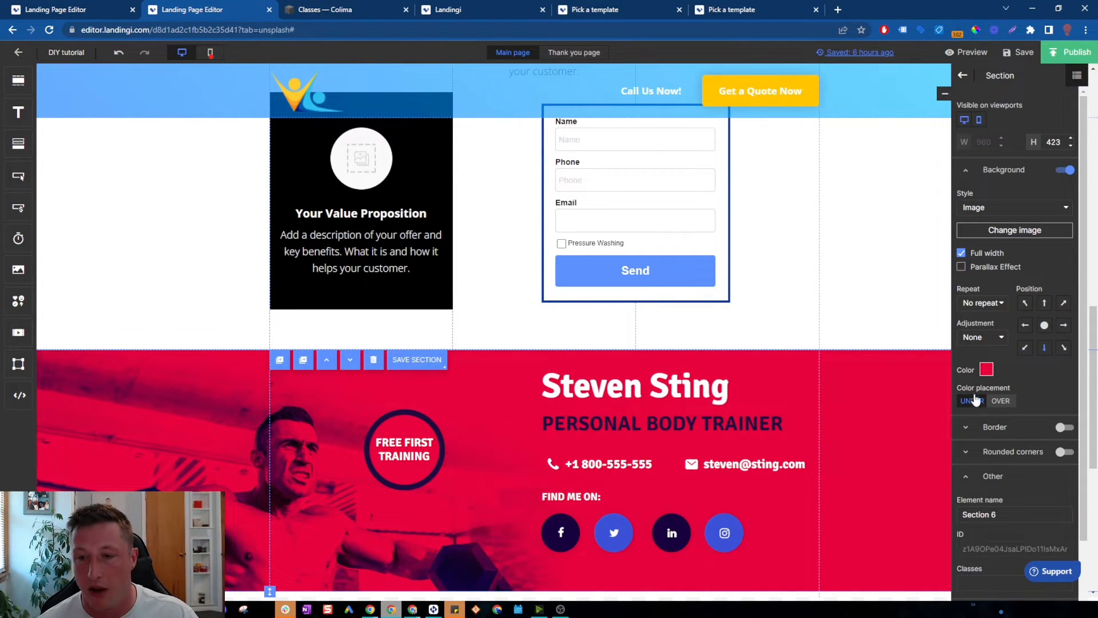
left_click(986, 369)
left_click_drag(968, 387, 967, 409)
left_click(1059, 399)
left_click(1015, 365)
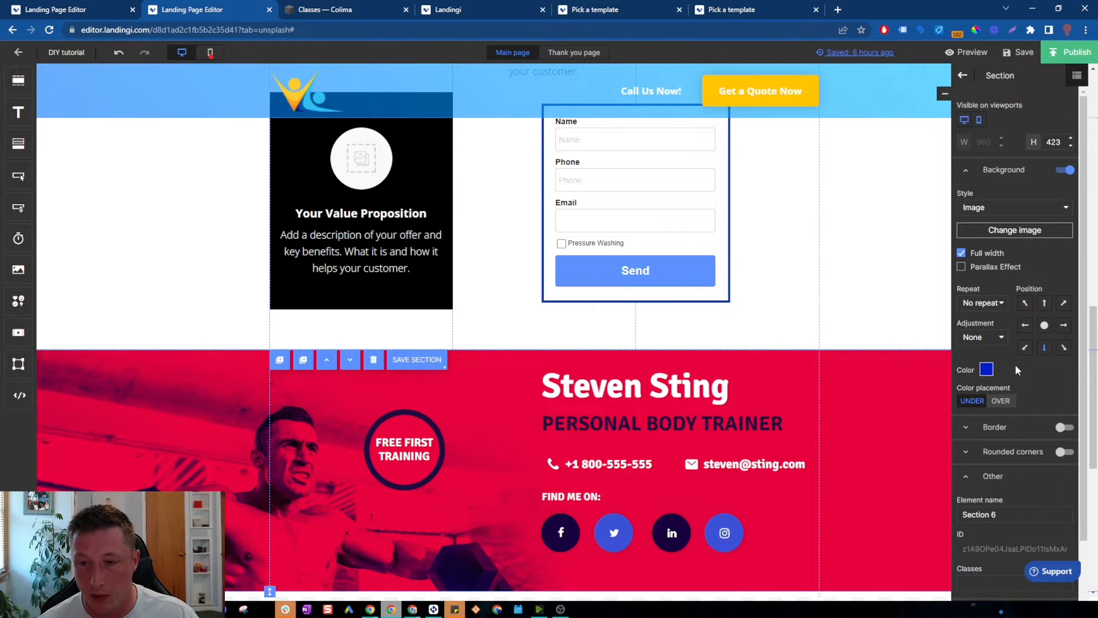
left_click(1000, 402)
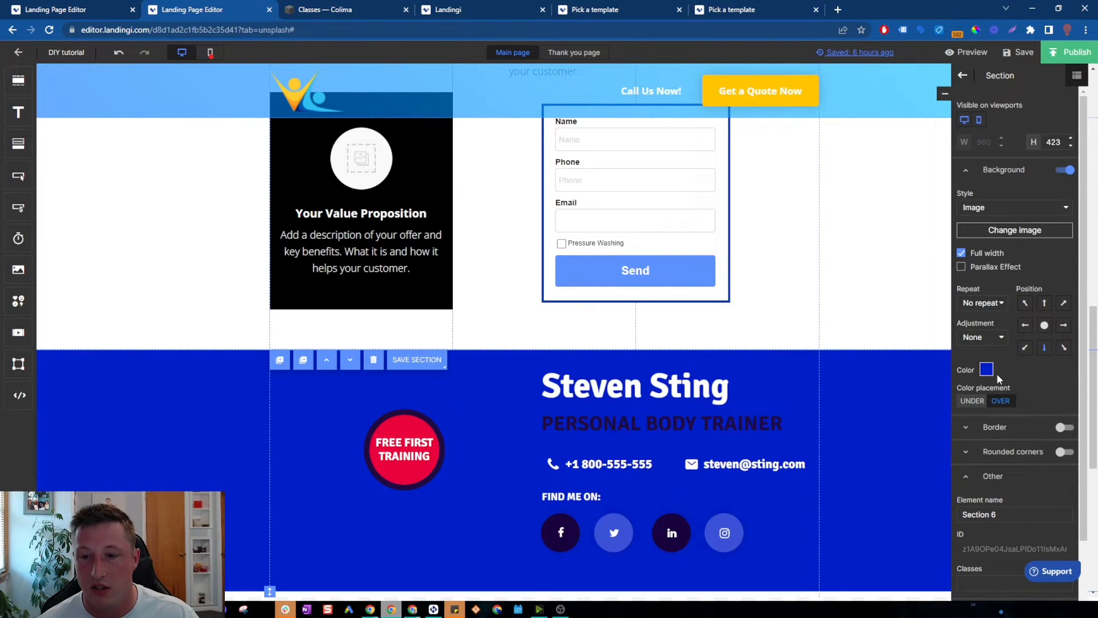
left_click(986, 370)
left_click_drag(1065, 386, 1075, 423)
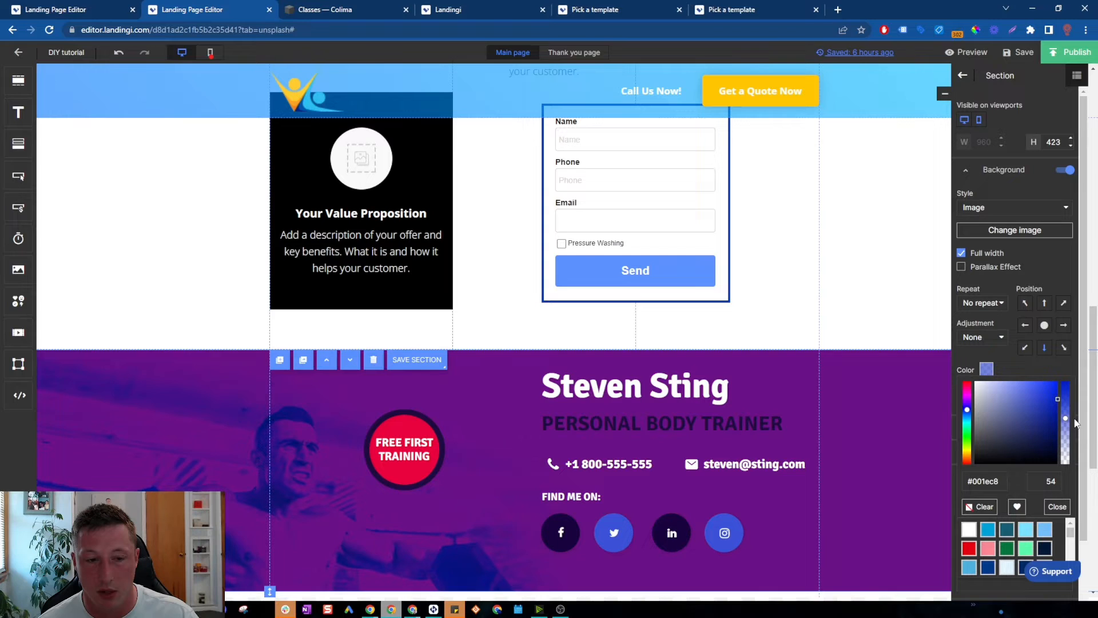
left_click(862, 334)
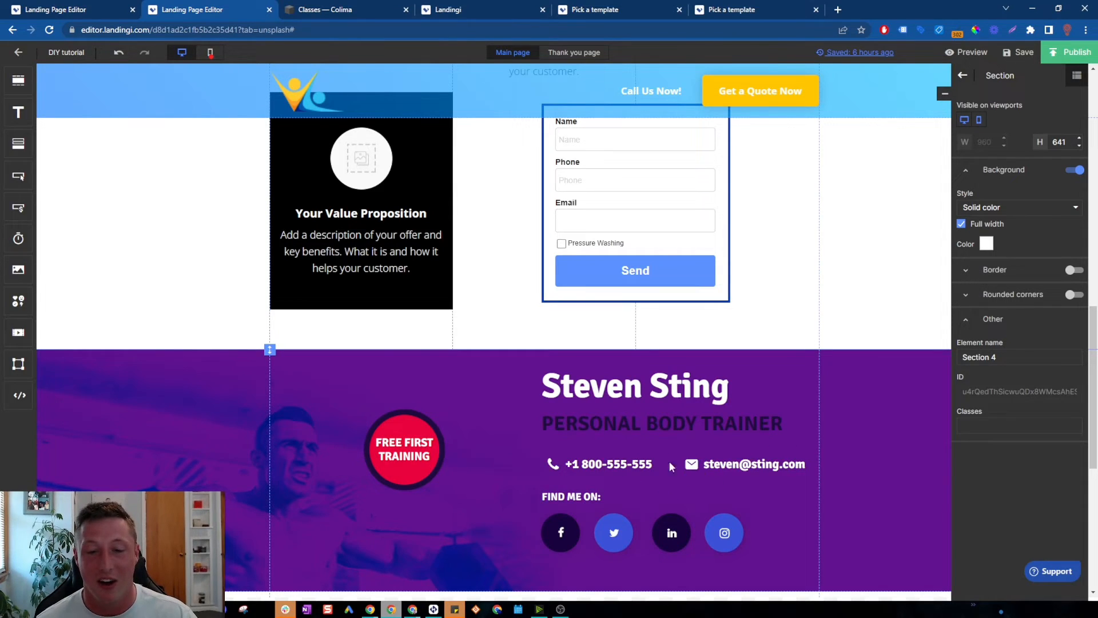
- Review the DIY tutorial page from the footer up to the hero section and check the top of its mobile version
scroll(424, 464, "up", 5)
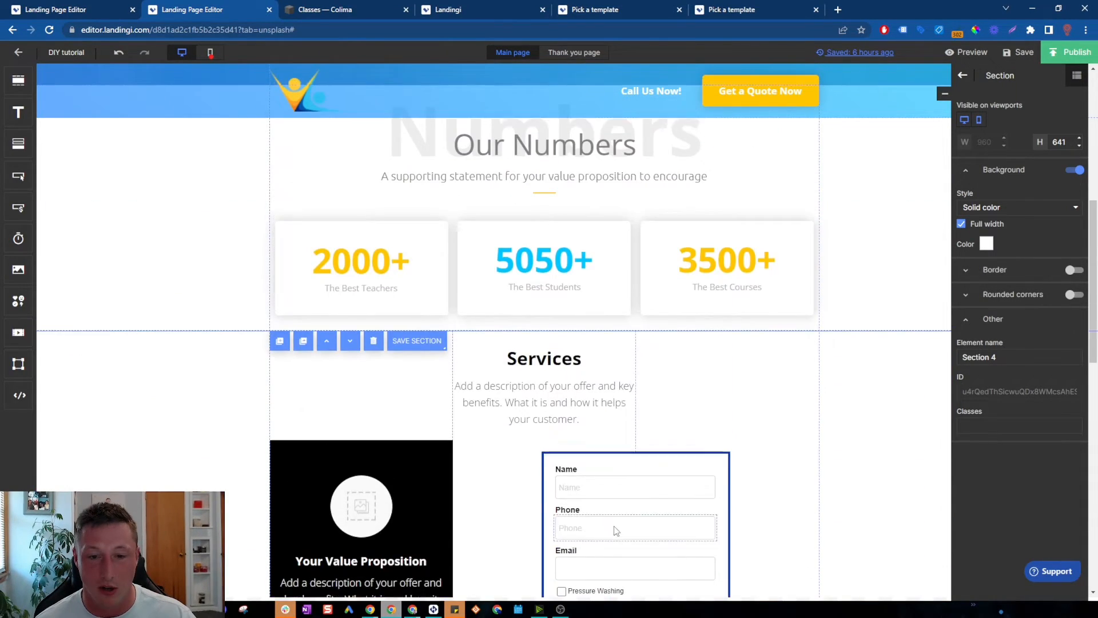
scroll(616, 530, "up", 6)
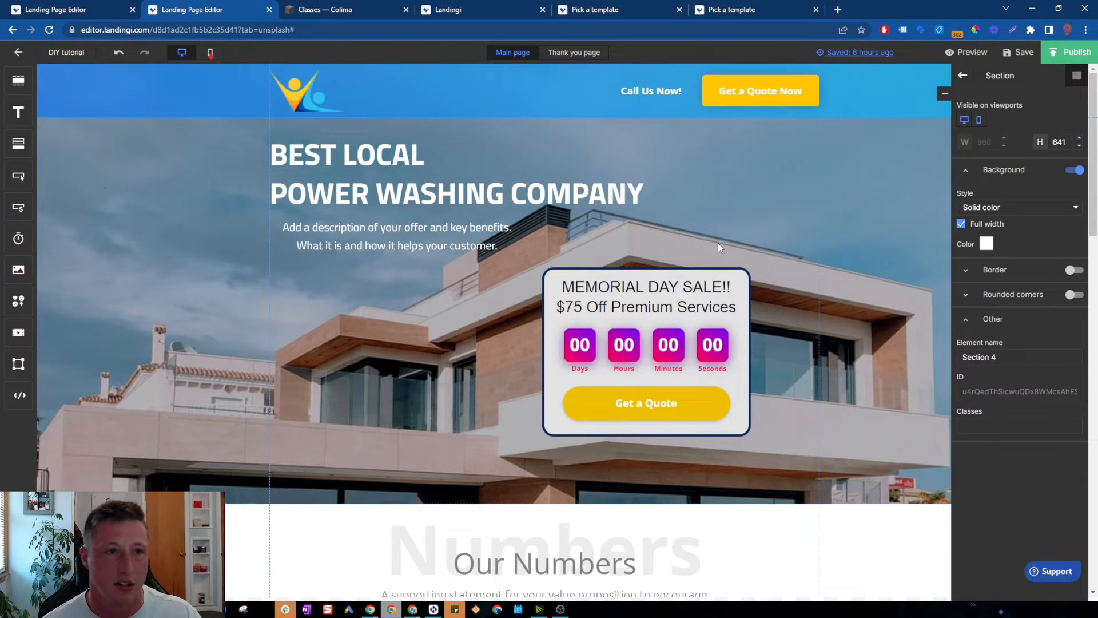
left_click(209, 54)
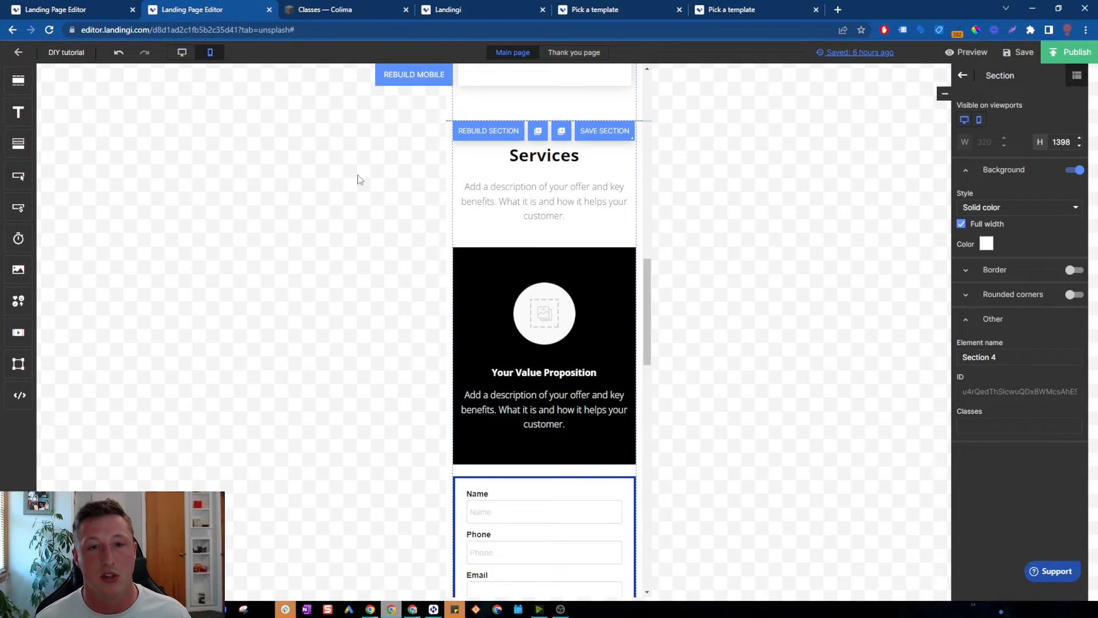
left_click_drag(649, 288, 667, 98)
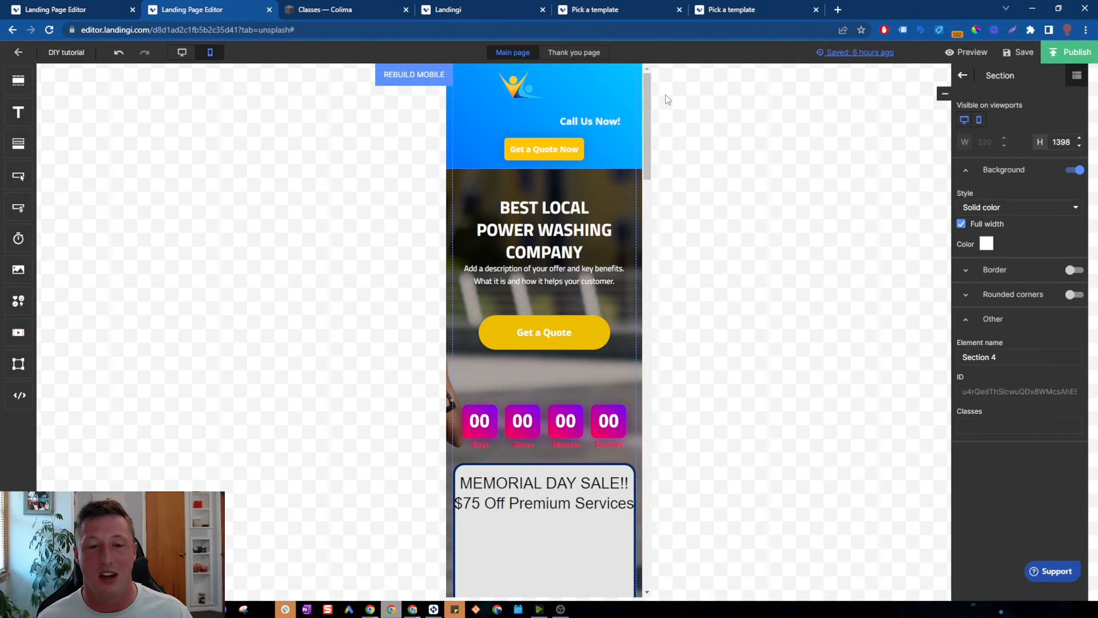
mouse_move(646, 114)
left_mouse_down()
mouse_move(684, 297)
mouse_move(660, 559)
mouse_move(649, 126)
left_mouse_up()
- Switch to the finished Tutorial landing page and examine its desktop layout from the hero through testimonials, services and benefits to the footer
left_click(73, 10)
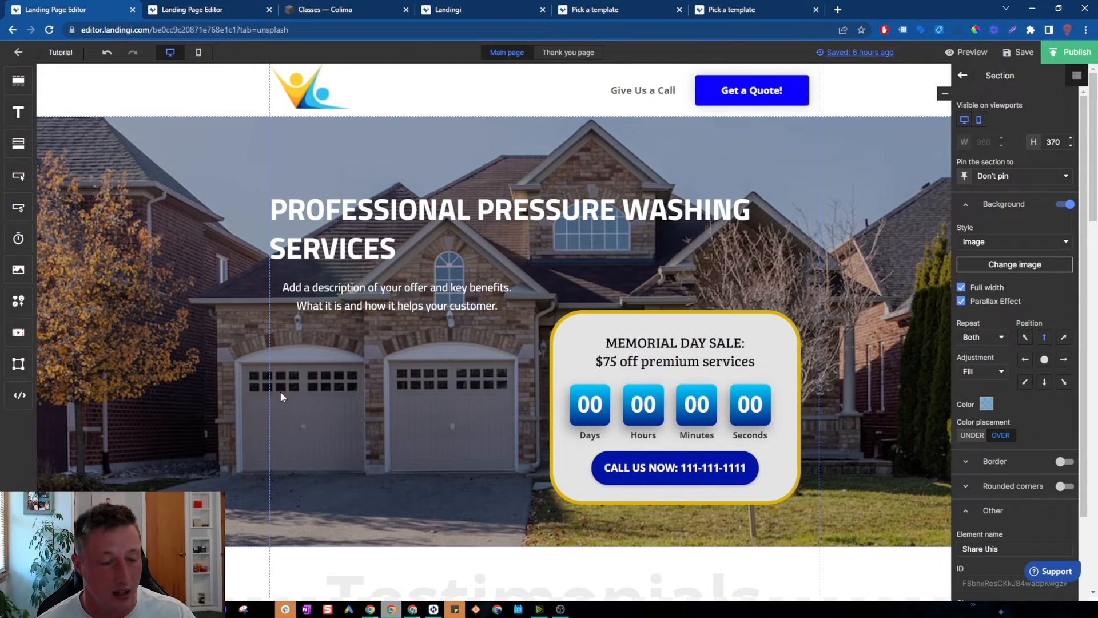
scroll(629, 344, "down", 2)
scroll(822, 370, "down", 2)
scroll(822, 370, "down", 4)
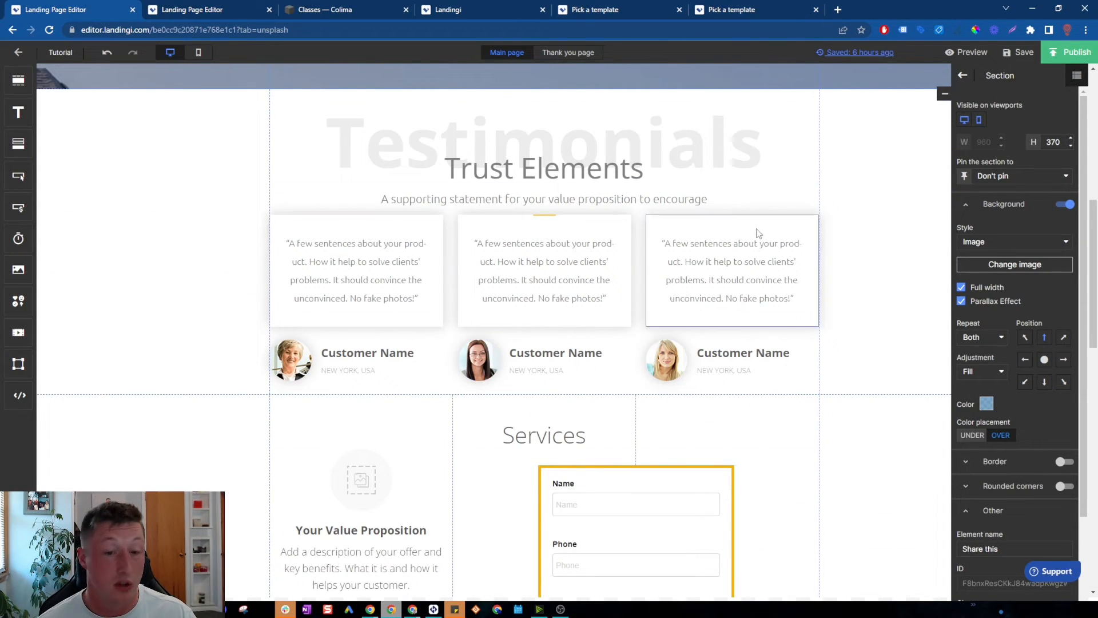
scroll(781, 279, "down", 6)
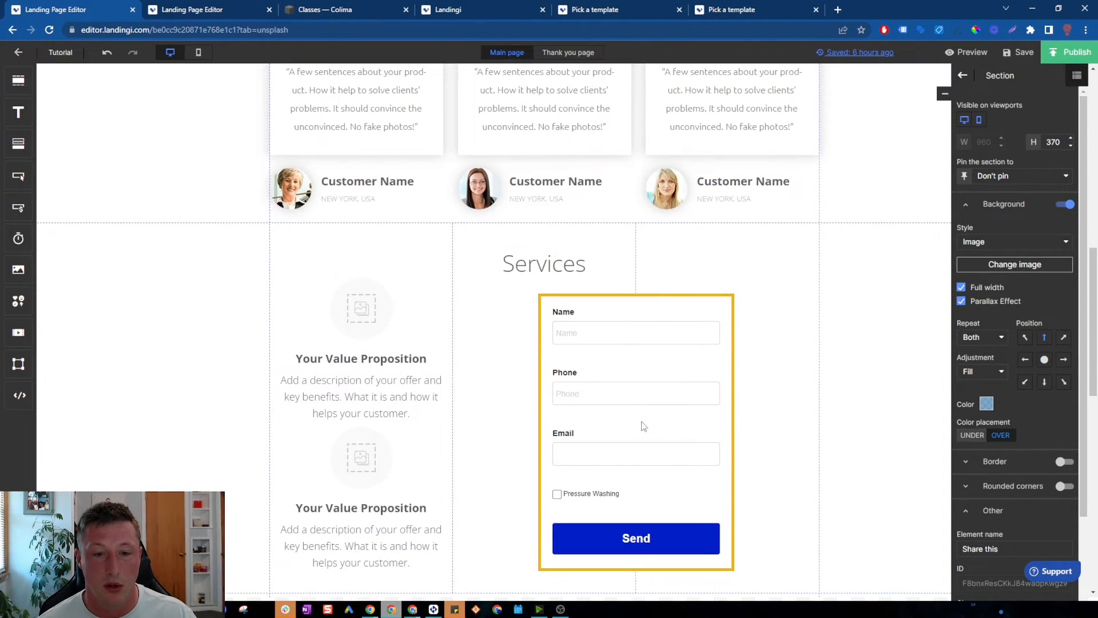
scroll(450, 324, "down", 4)
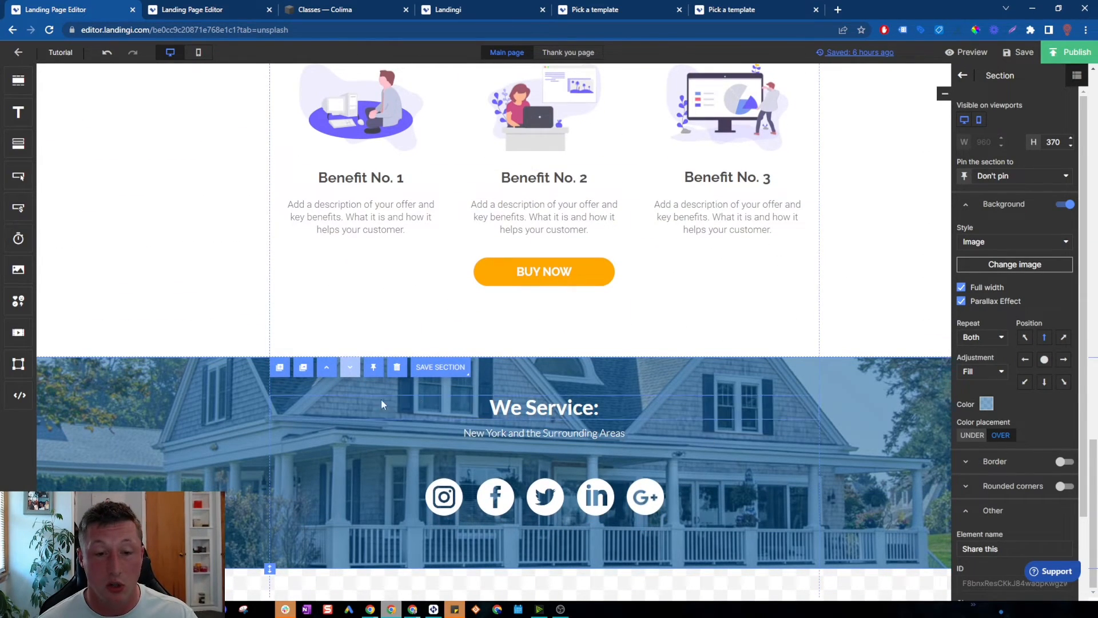
scroll(360, 229, "up", 6)
scroll(357, 209, "up", 2)
- Examine the header and sale box in the Tutorial page's mobile version, glance at its thank you page, and return to the main page
left_click(198, 52)
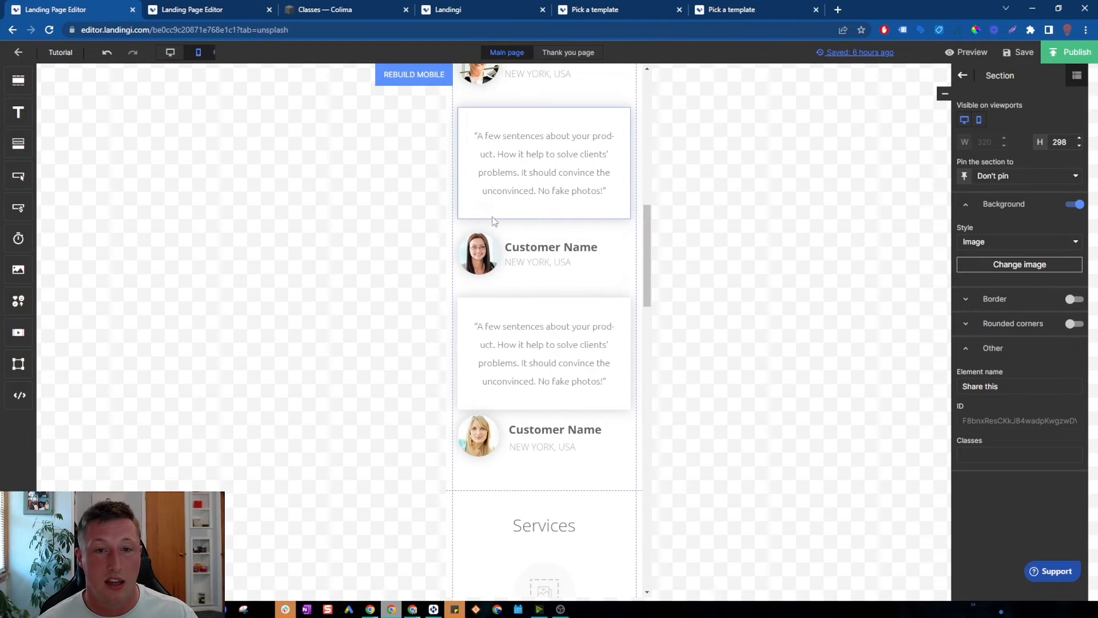
left_click_drag(649, 262, 637, 115)
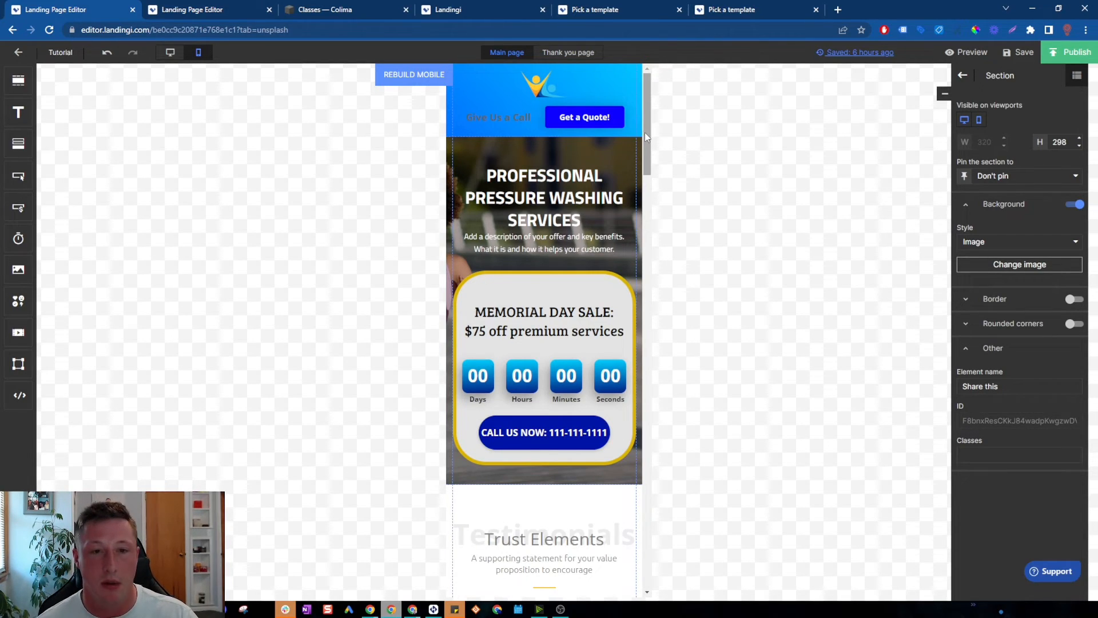
mouse_move(647, 132)
left_mouse_down()
mouse_move(664, 319)
mouse_move(632, 549)
mouse_move(657, 121)
left_mouse_up()
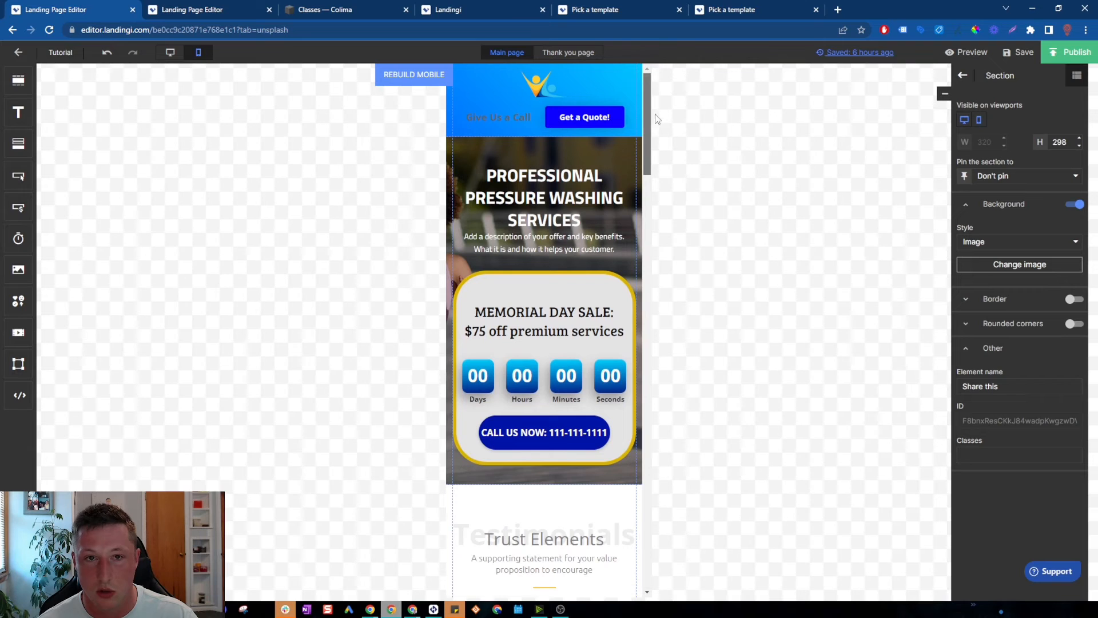
left_click(548, 52)
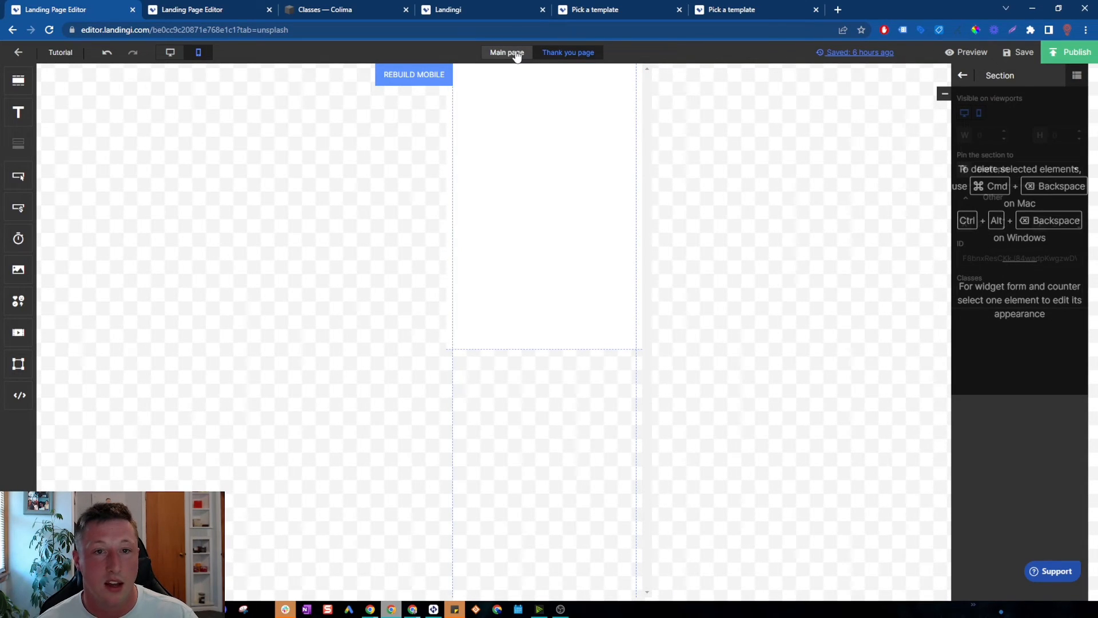
left_click(516, 52)
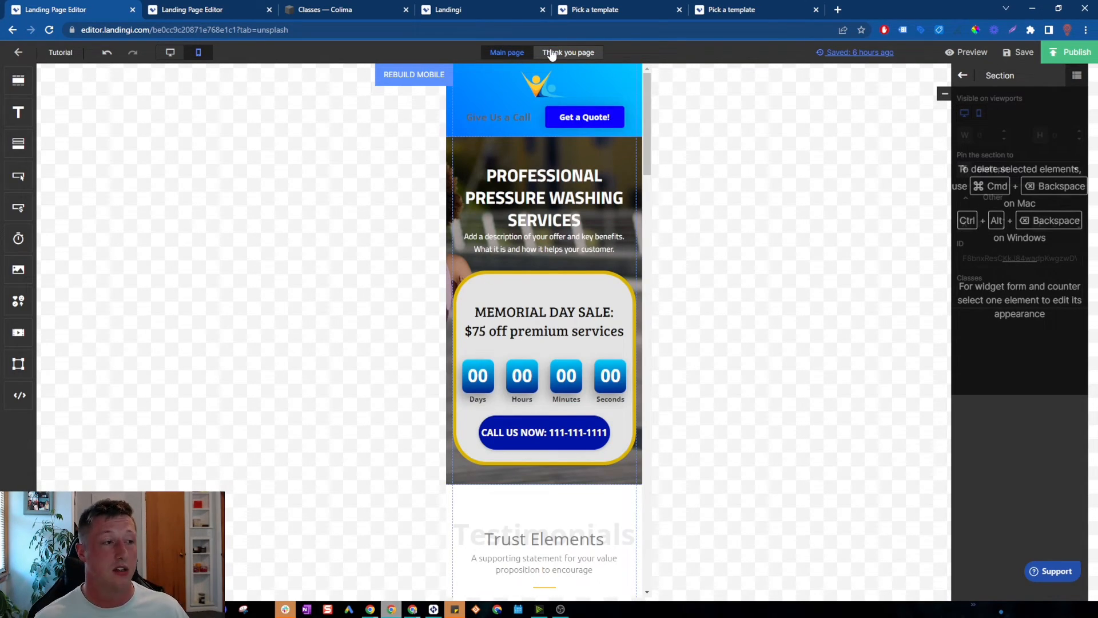